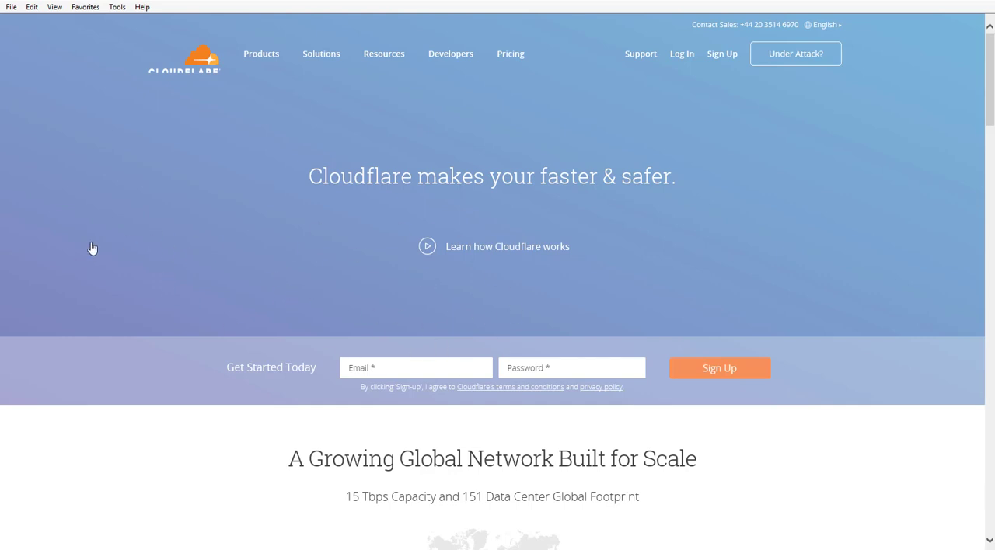
scroll(174, 230, "down", 3)
scroll(173, 230, "up", 3)
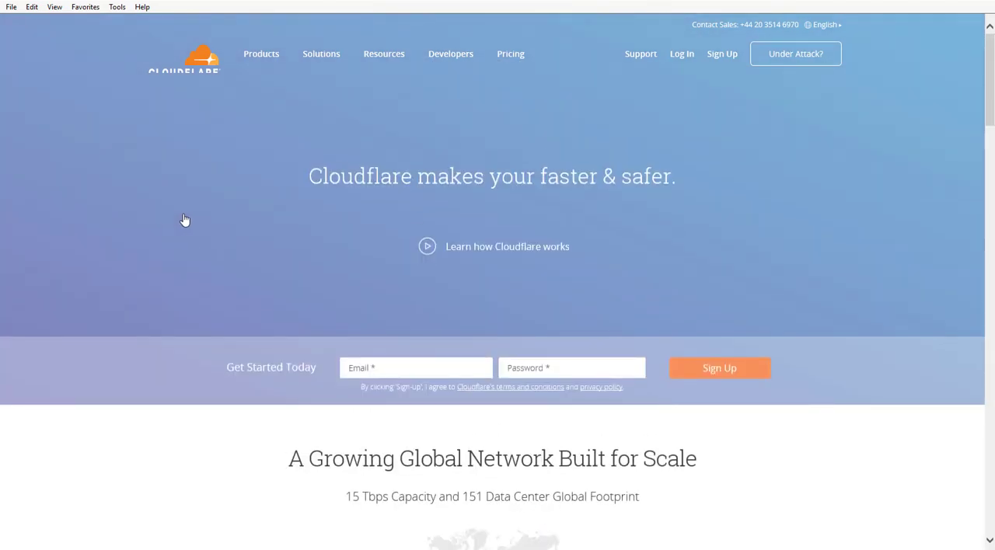
Bring up the Sellr store admin in the browser and open its Amazon Associate affiliate marketing settings.
left_click(244, 2)
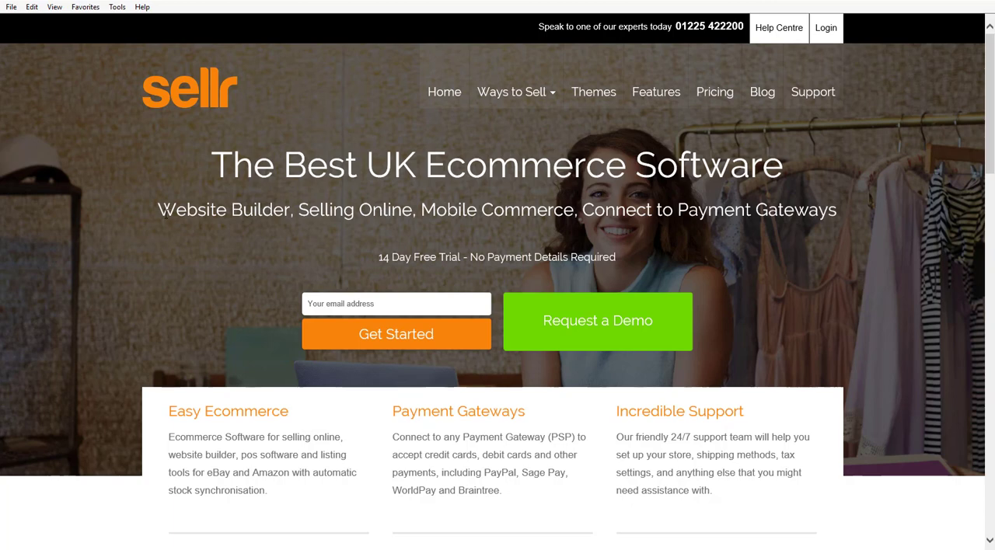
left_click(46, 1)
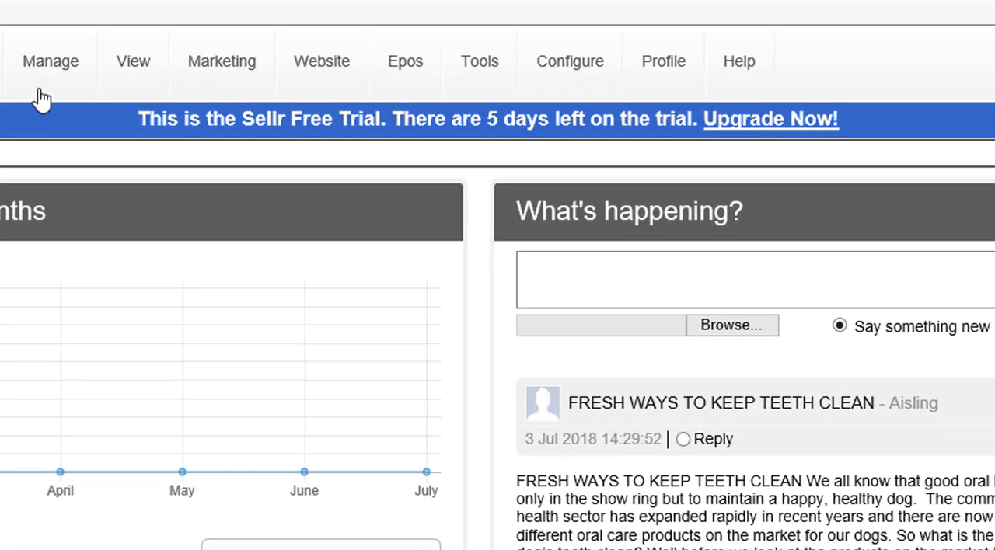
left_click(253, 48)
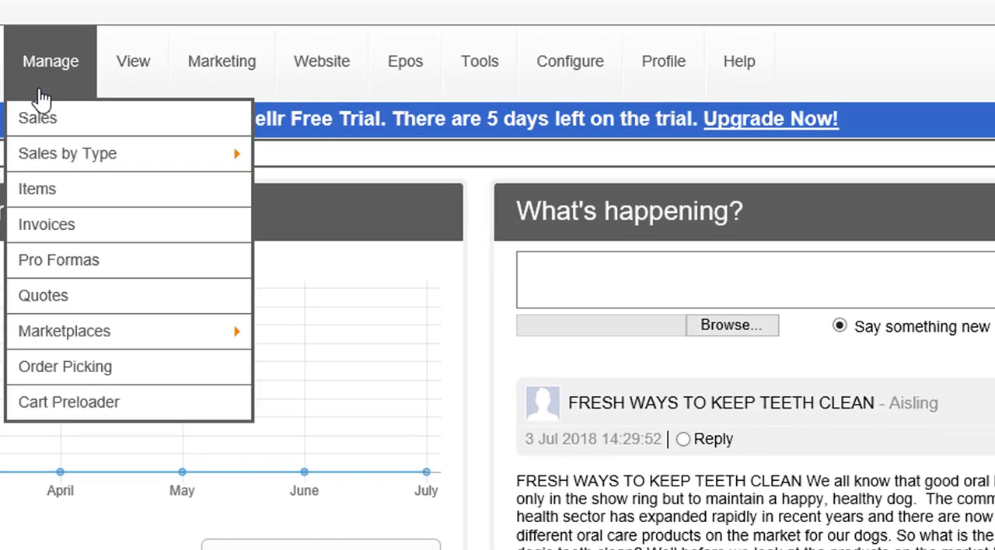
mouse_move(203, 87)
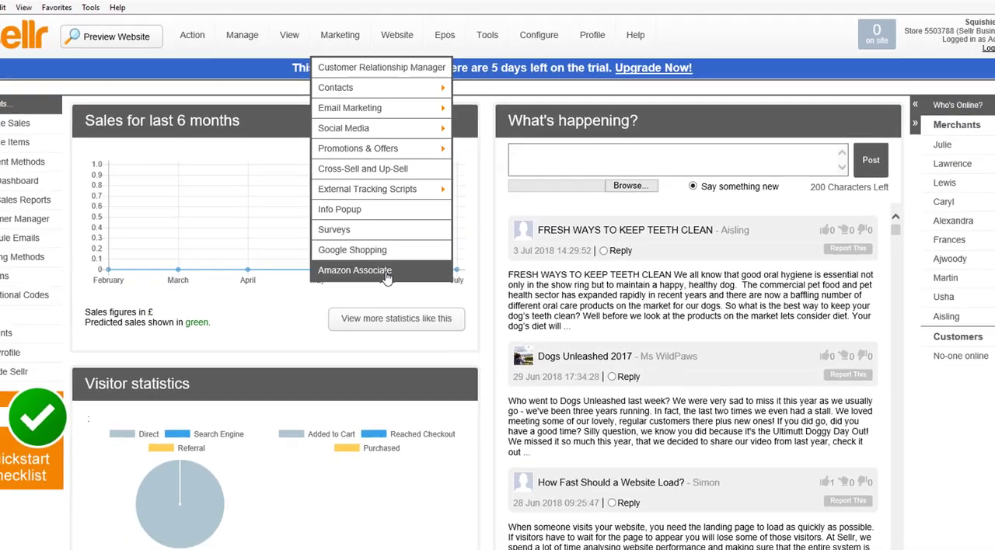
left_click(321, 440)
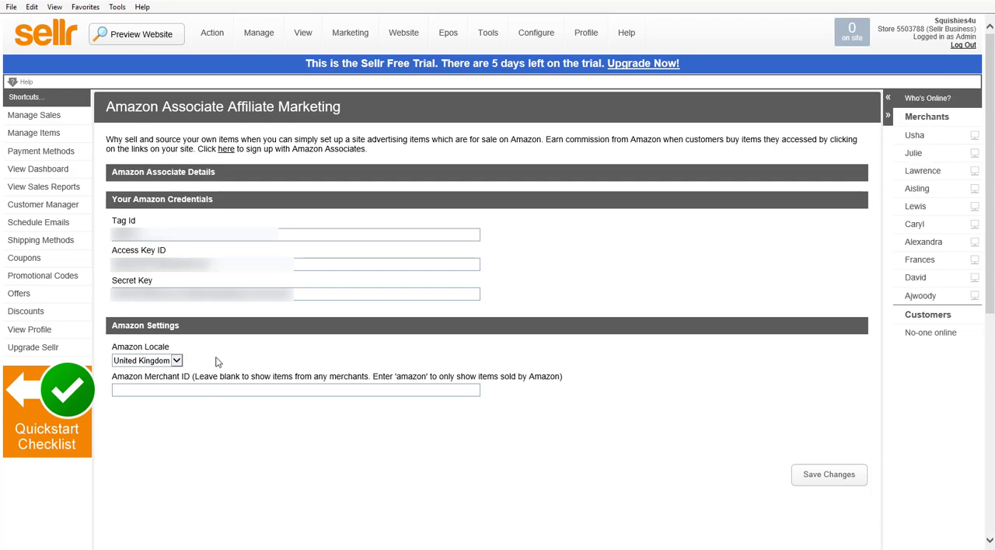
Check the available Amazon Locale options, keeping United Kingdom selected.
left_click(177, 362)
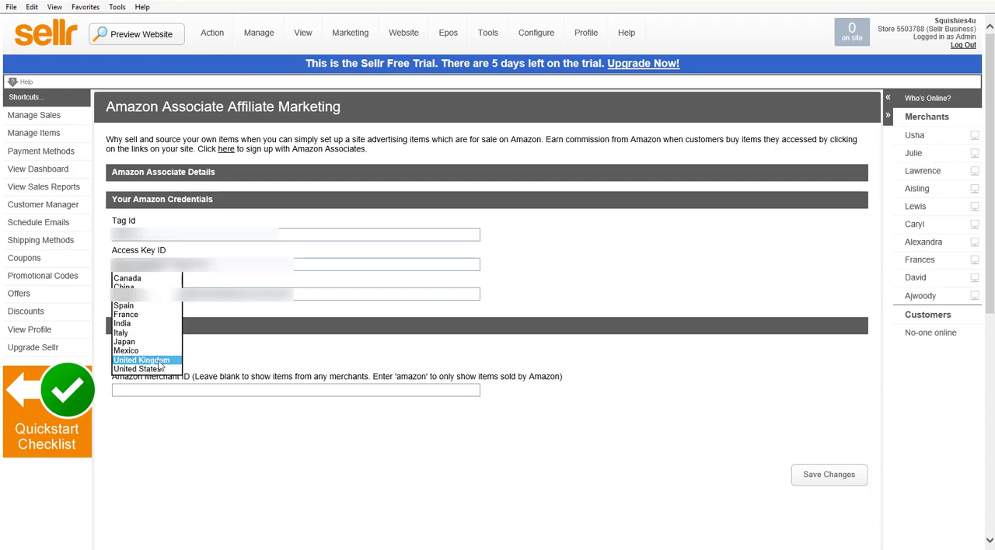
left_click(159, 362)
left_click(179, 362)
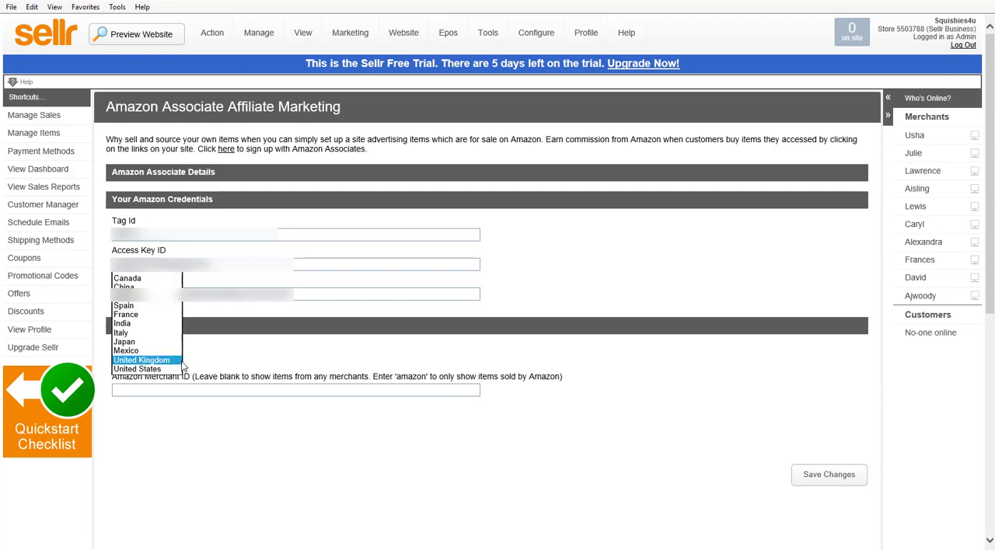
left_click(245, 353)
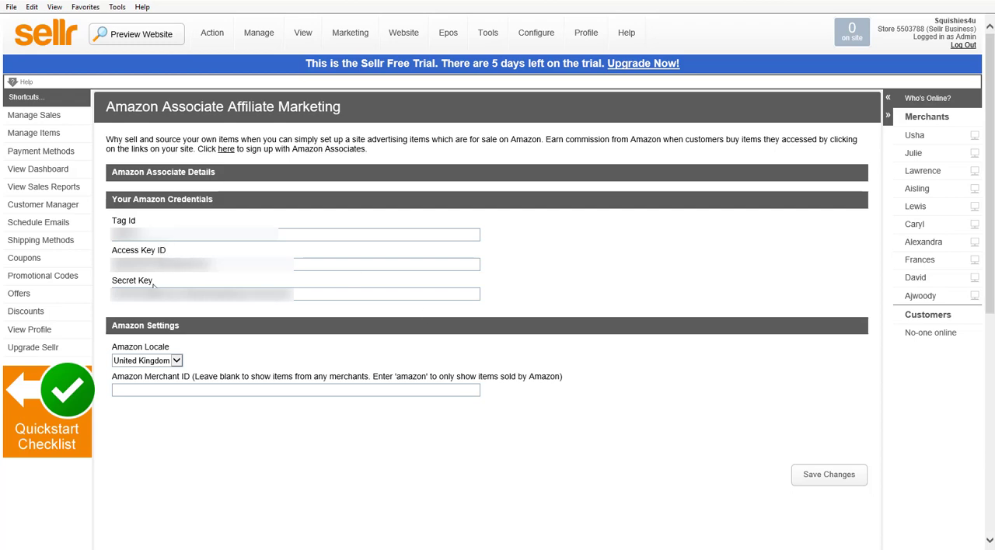
Choose the design-your-own modern responsive theme type and open the primary website for editing.
left_click(19, 41)
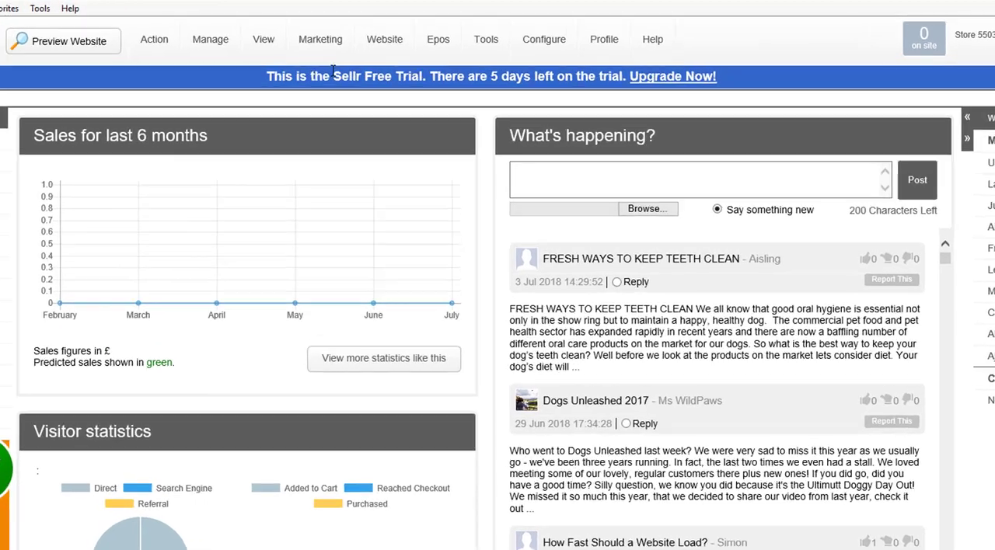
mouse_move(404, 49)
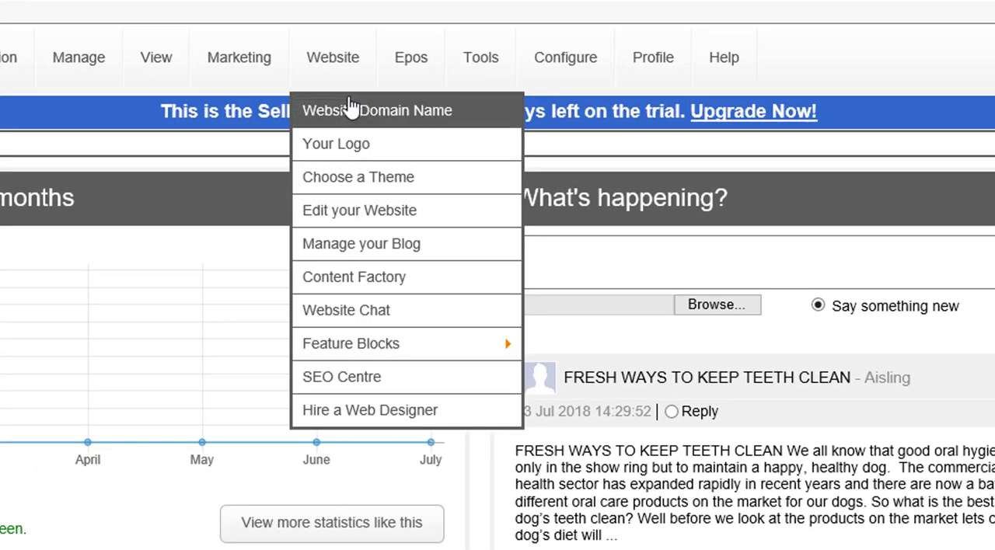
left_click(410, 185)
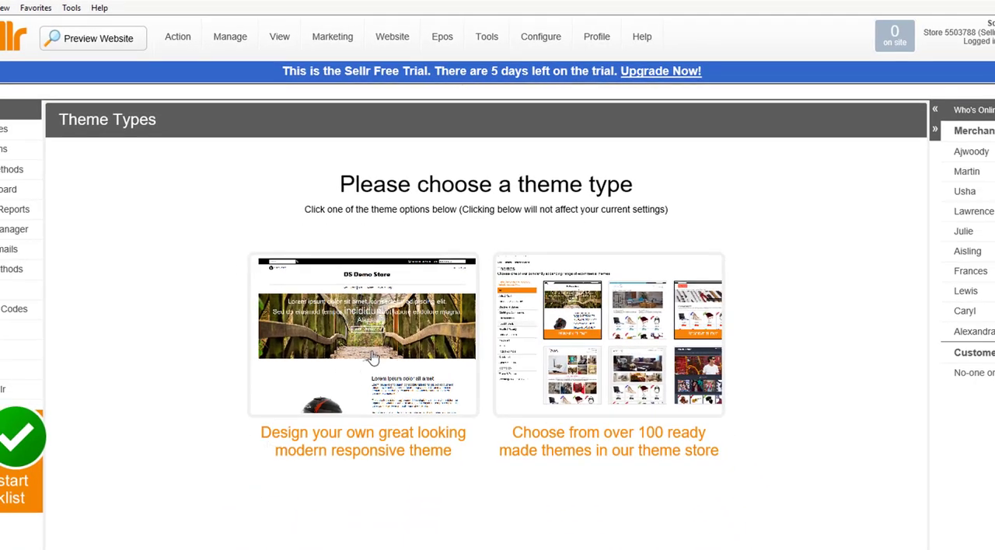
left_click(368, 343)
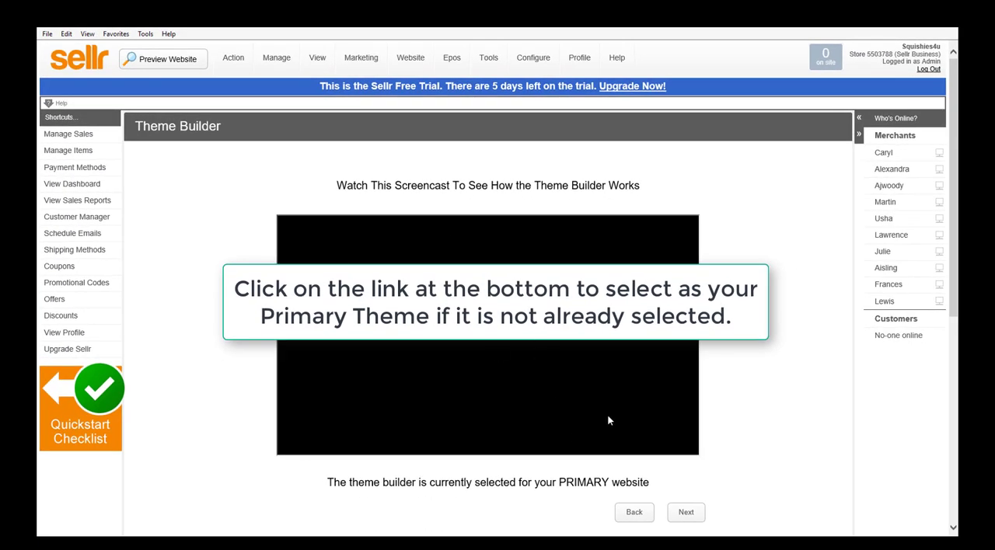
left_click(691, 516)
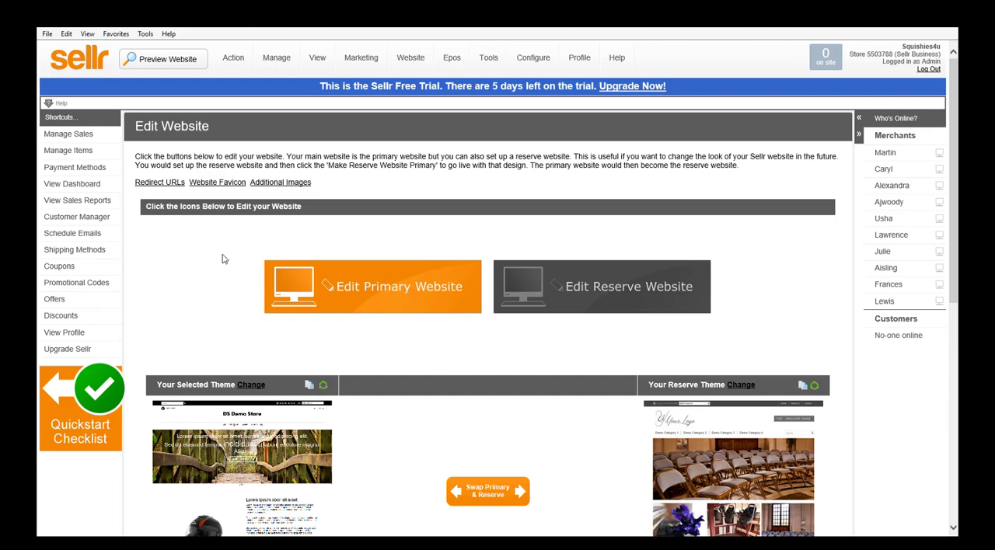
left_click(414, 292)
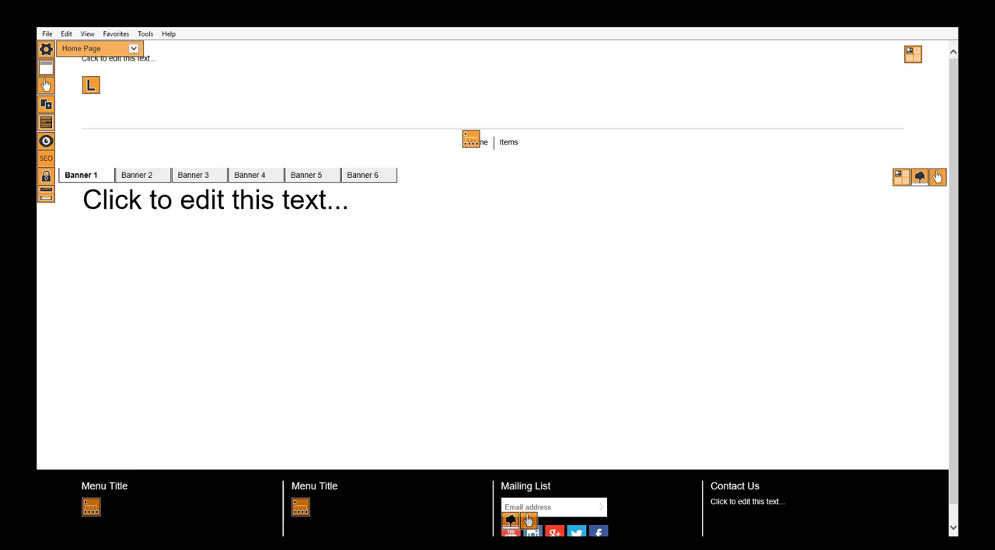
Launch Paint, restore its window to a smaller size and position it over the website editor.
left_click(133, 542)
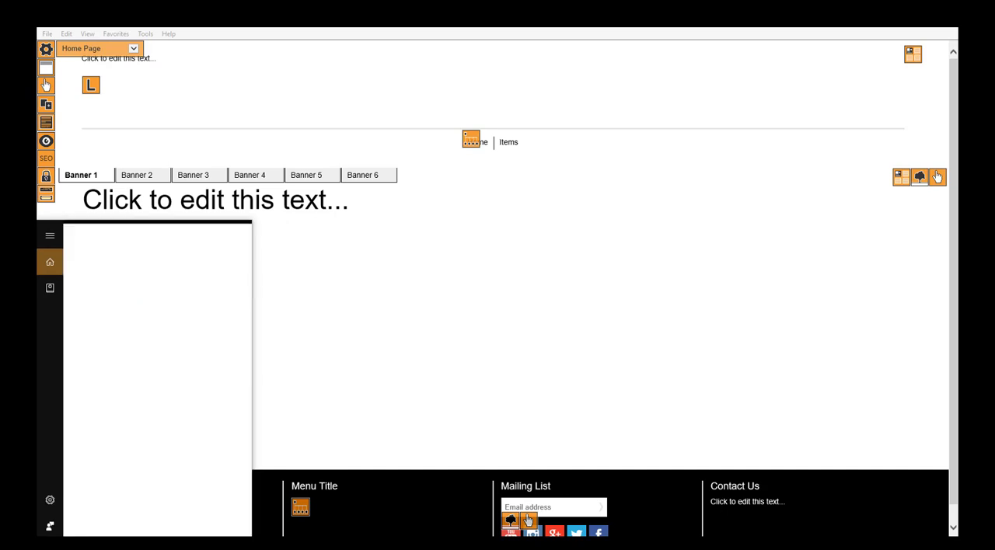
type("paint")
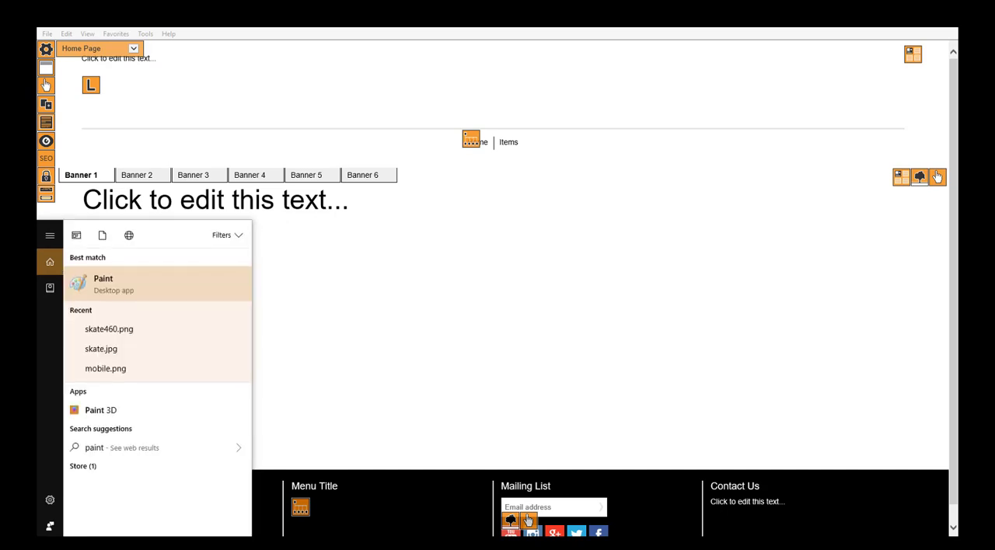
key("Return")
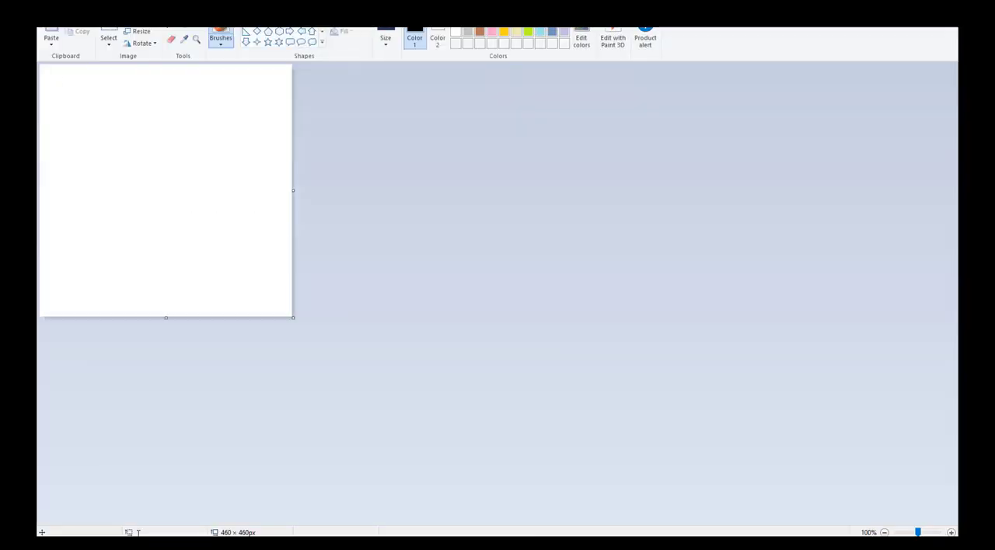
left_click(920, 2)
left_click_drag(290, 24, 510, 172)
Set the blank image's canvas size to 460 pixels wide and 100 pixels high.
left_click(309, 185)
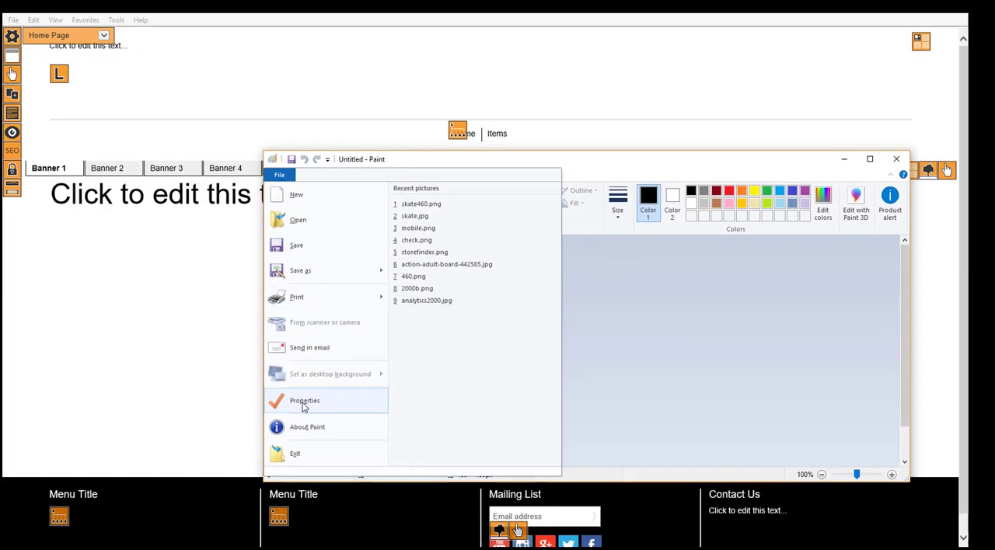
left_click(303, 402)
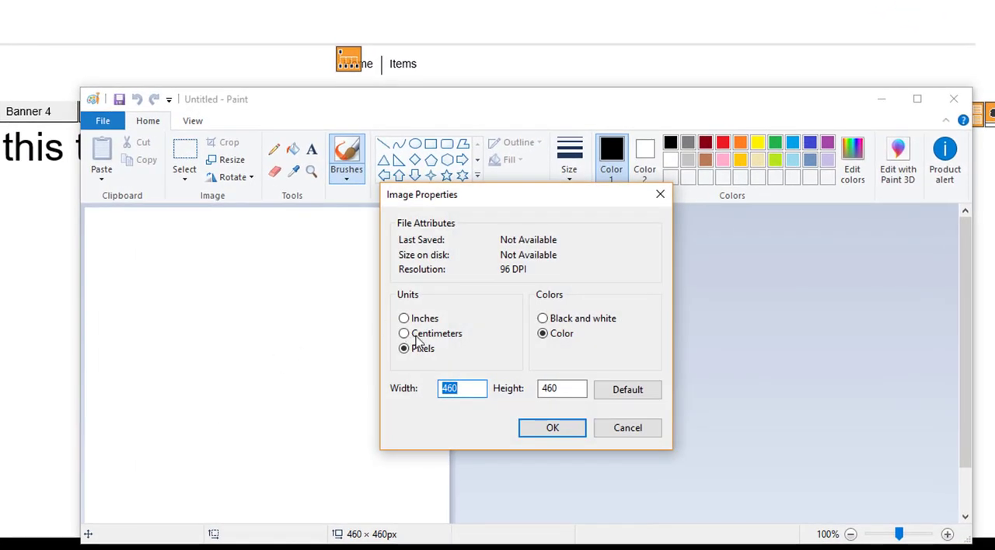
double_click(562, 388)
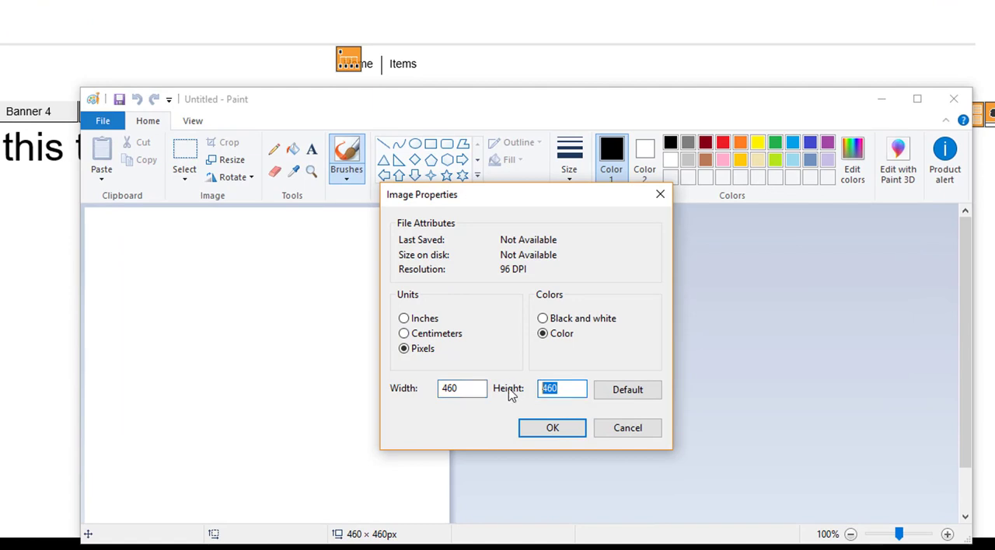
type("1")
left_click_drag(473, 389, 405, 389)
type("500")
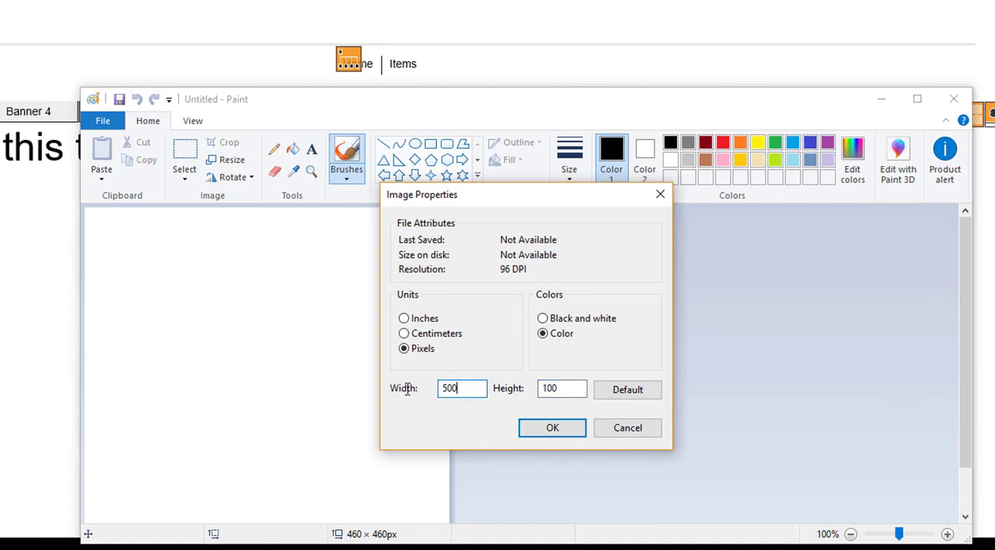
key("BackSpace")
key("Return")
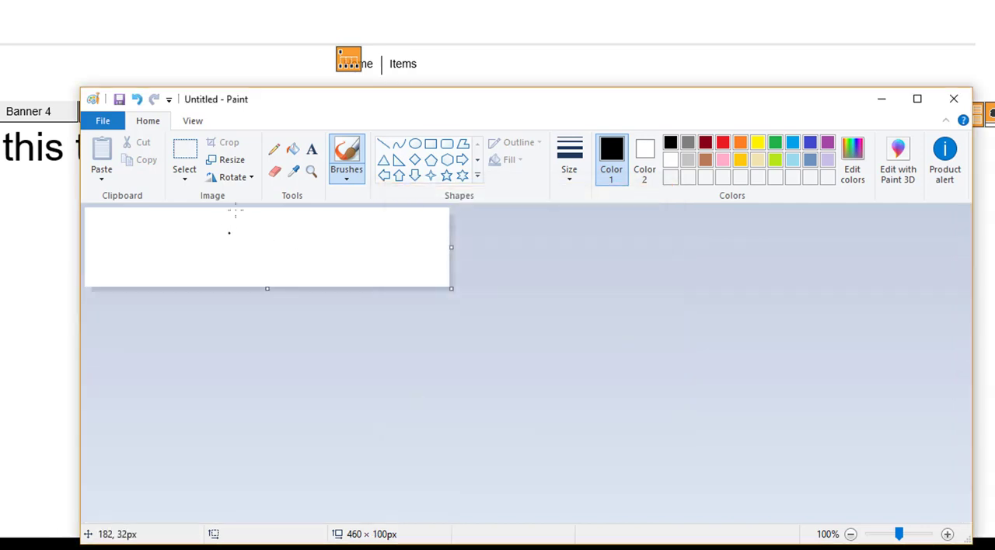
Add a text box on the blank canvas with the logo text "SQUISHIES4U.co.uk".
left_click(311, 148)
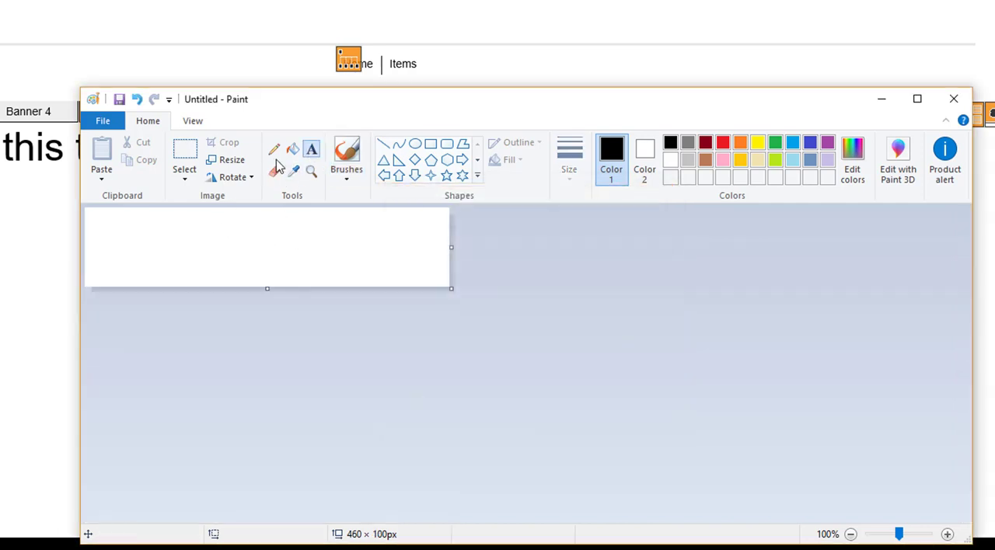
left_click(157, 247)
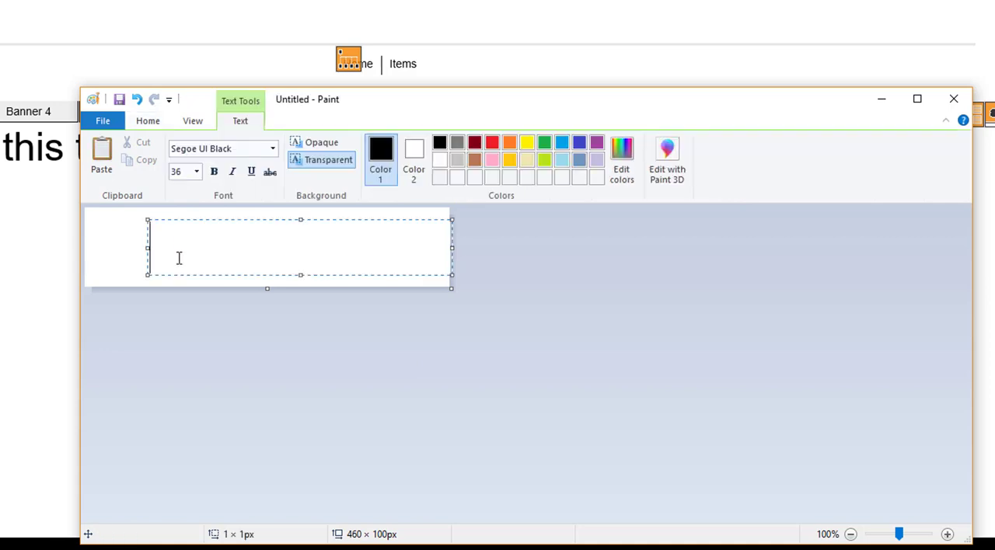
type("SQUISHIES")
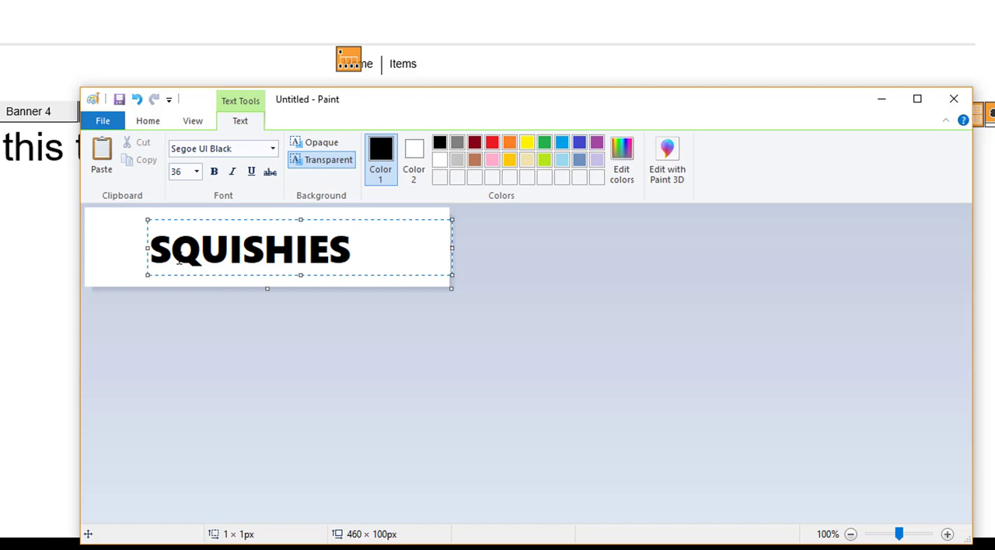
type("4UI")
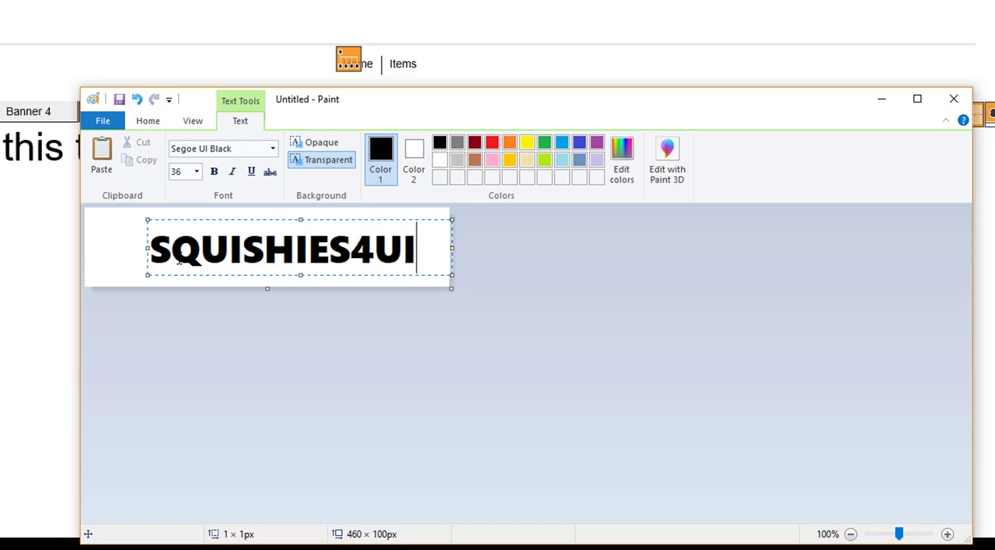
key("BackSpace")
type(".co.uk")
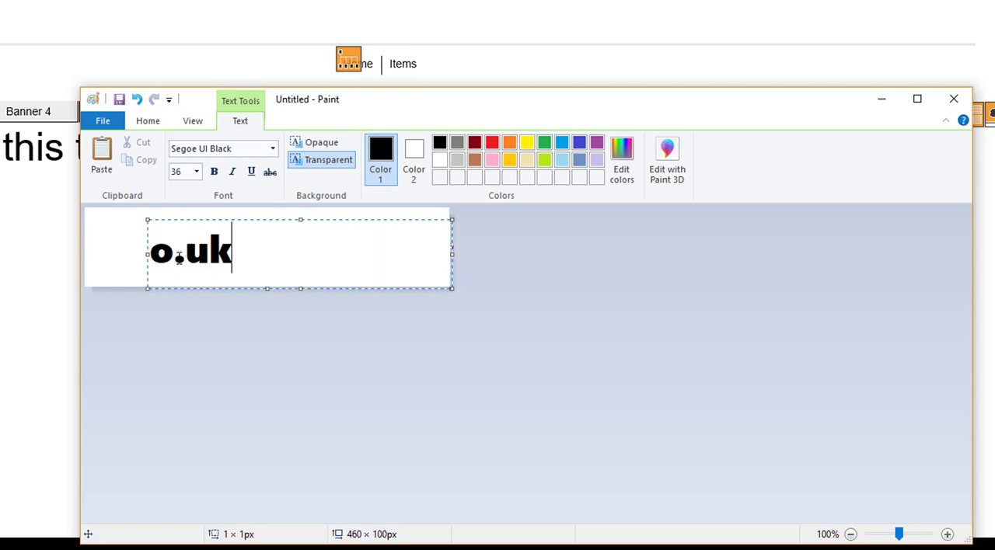
Set the font size of the whole logo text to 28 after trying 24, and commit the text to the canvas.
key("ctrl+a")
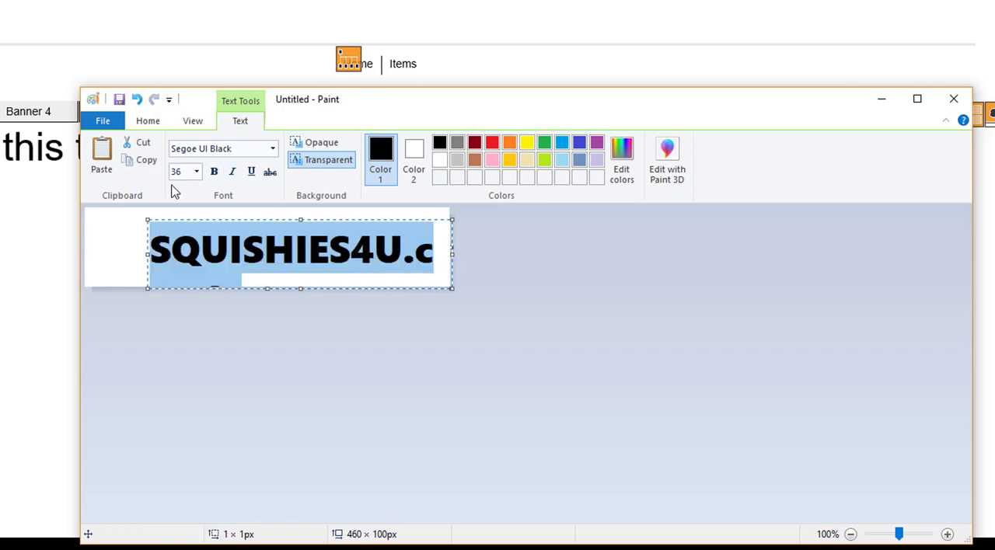
left_click(196, 171)
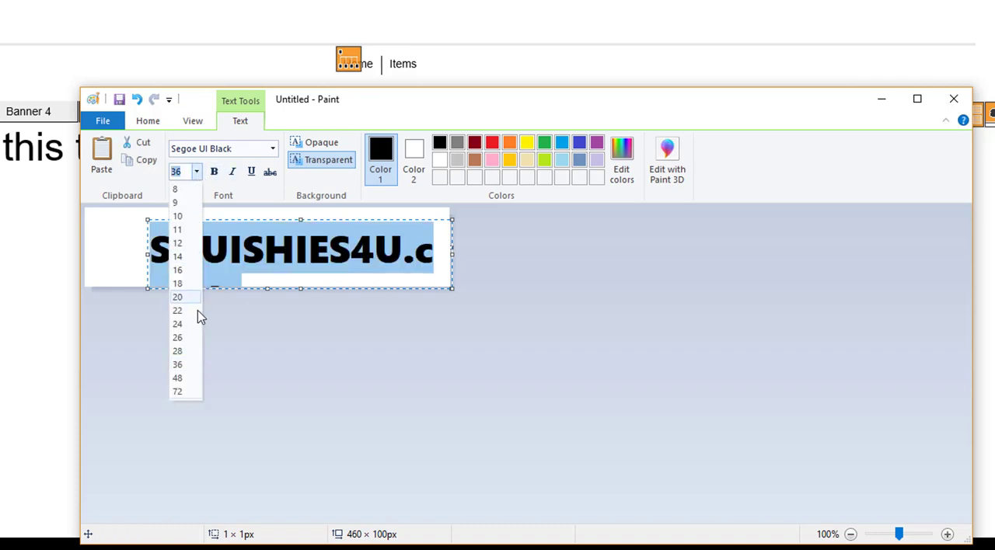
left_click(180, 327)
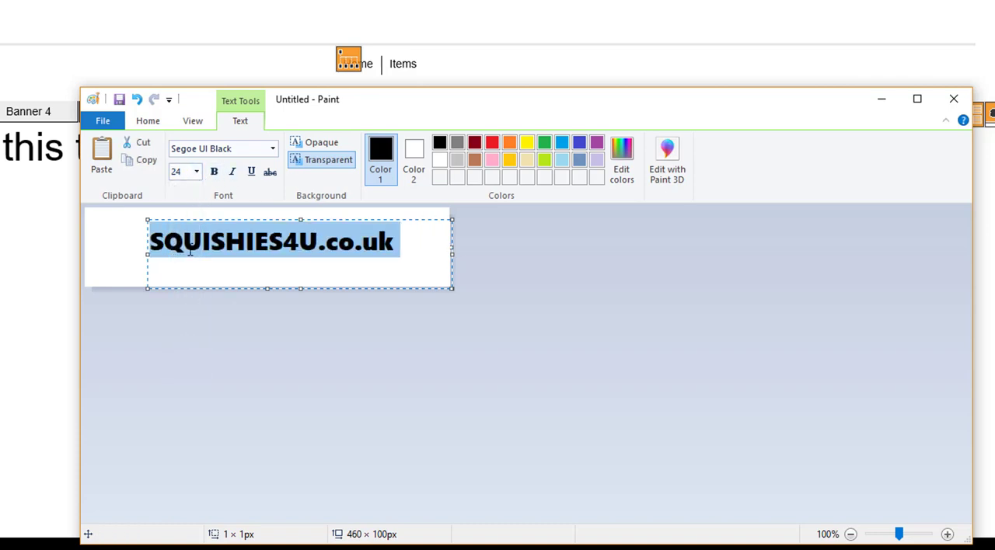
left_click(196, 173)
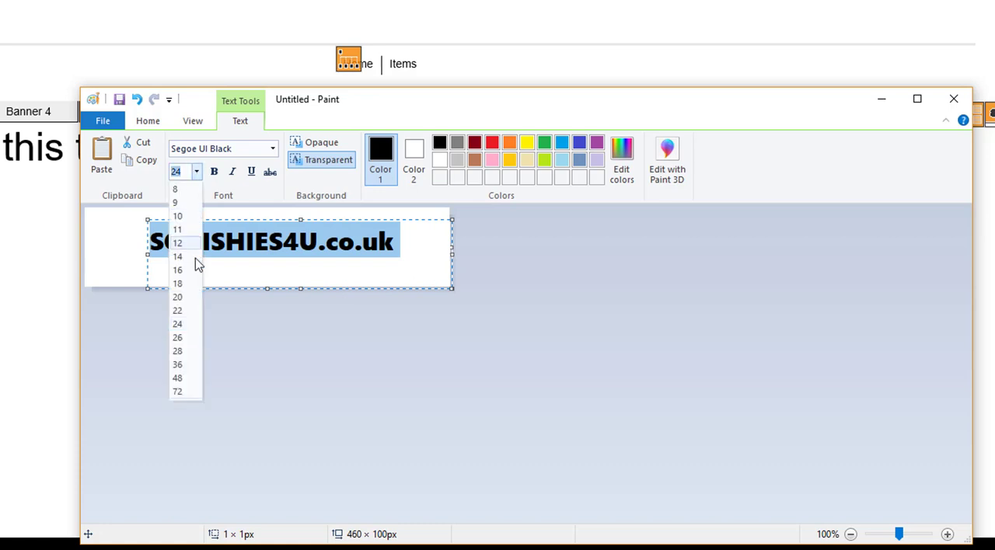
left_click(180, 356)
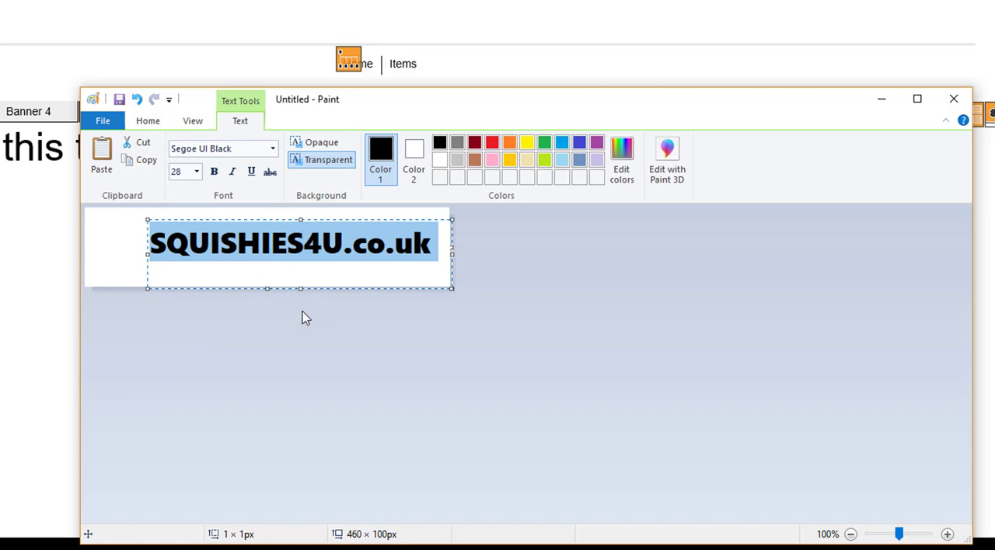
left_click(125, 246)
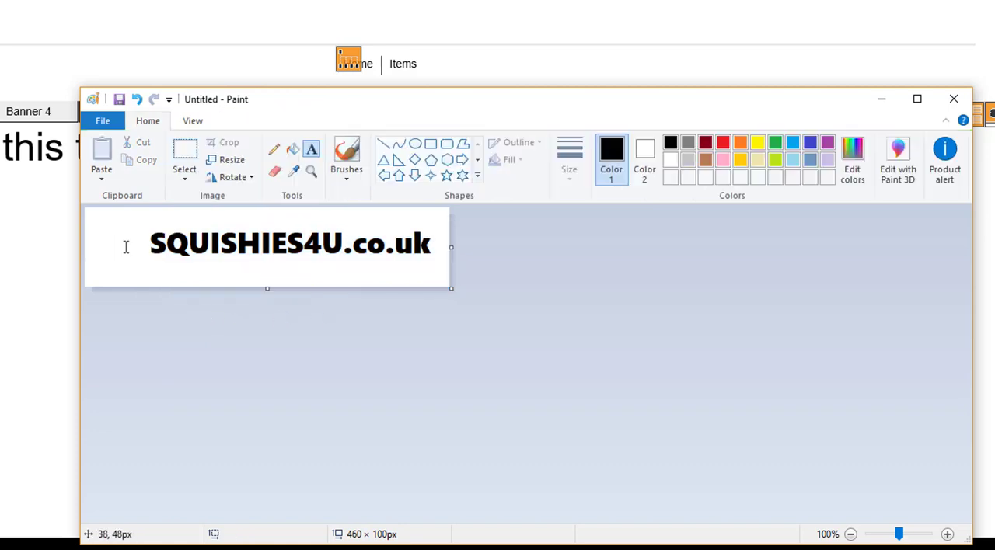
Select the logo text on the canvas and move it slightly down, keeping its horizontal position.
left_click(179, 159)
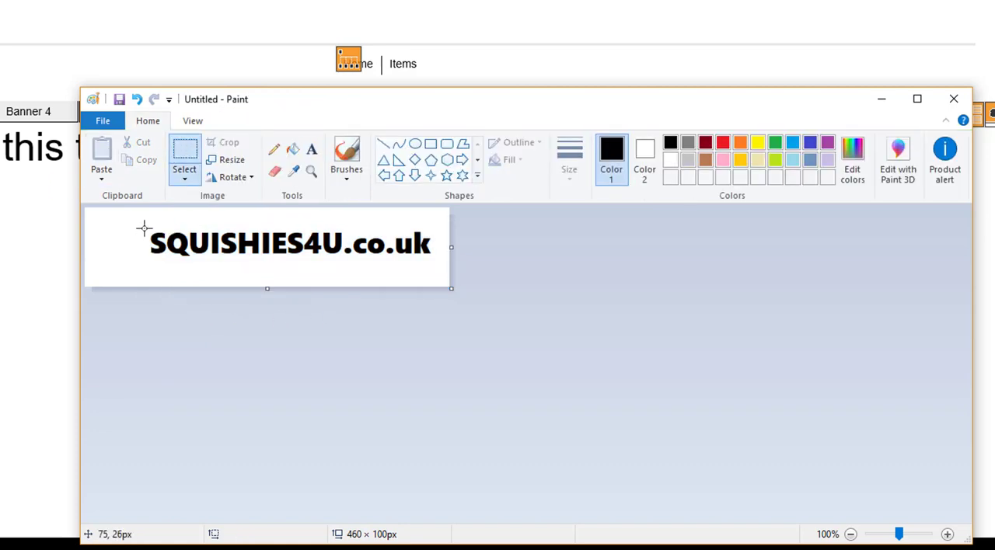
left_click_drag(144, 228, 431, 263)
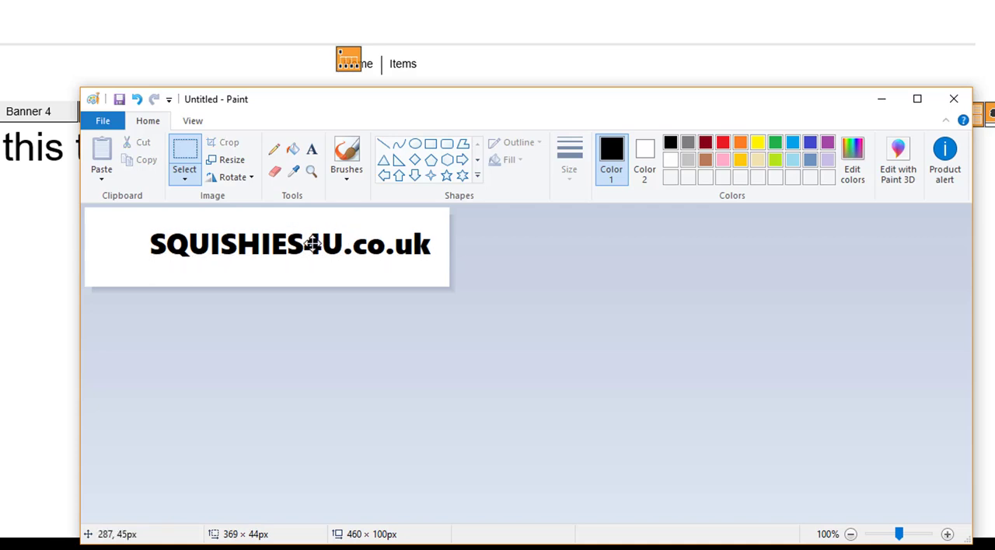
left_click_drag(311, 244, 311, 246)
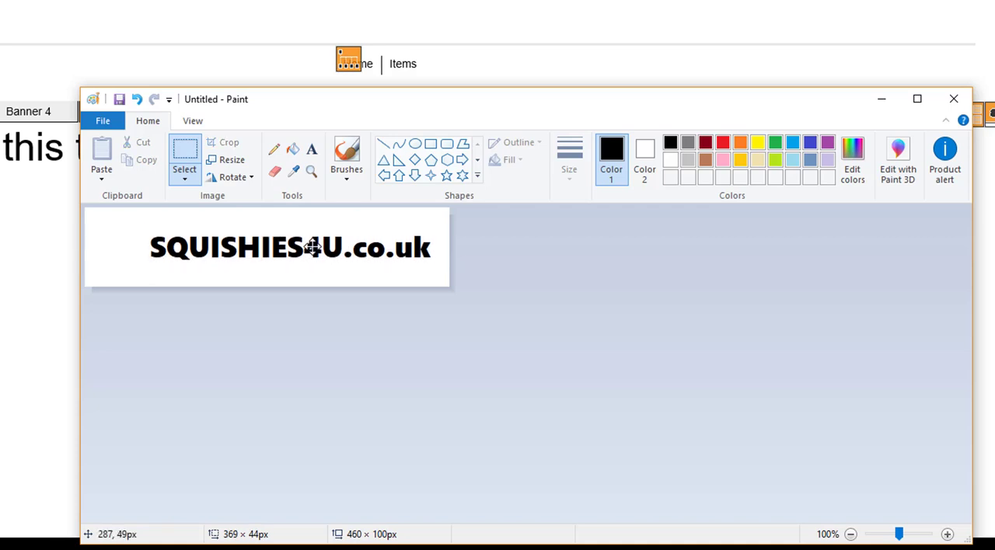
left_click(470, 347)
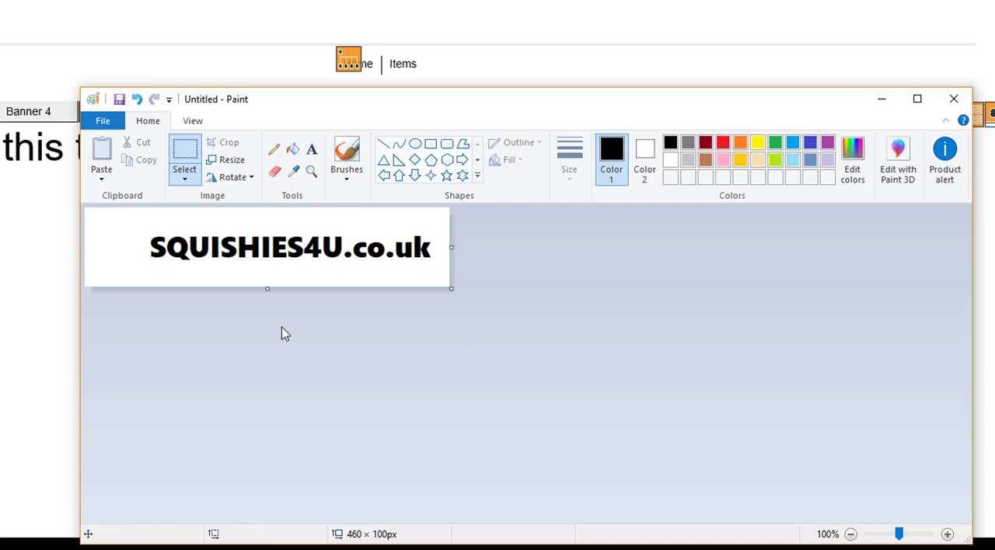
Draw two overlapping orange ovals, about 40 × 46 px and 38 × 46 px, in the blank space before the logo text.
left_click(740, 142)
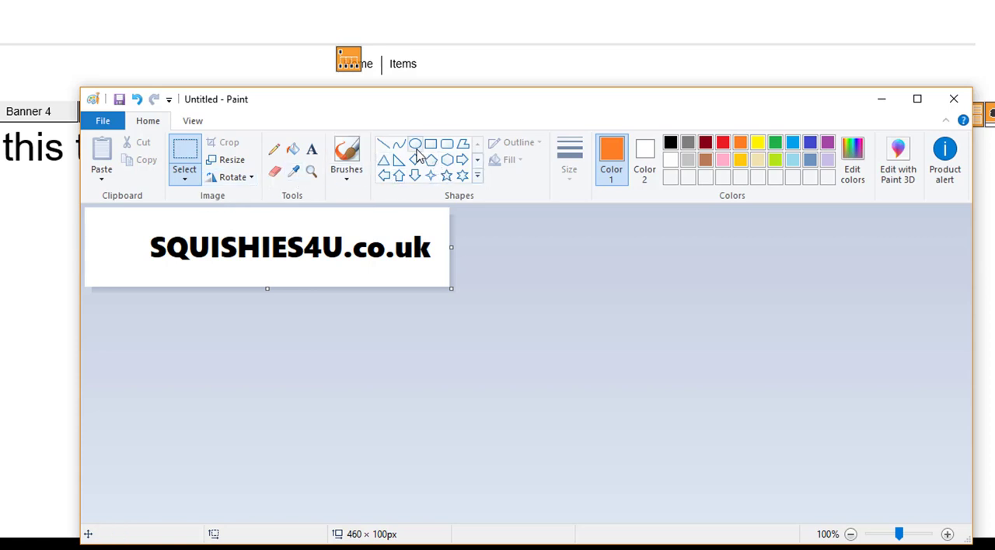
left_click(415, 144)
left_click_drag(88, 227, 120, 264)
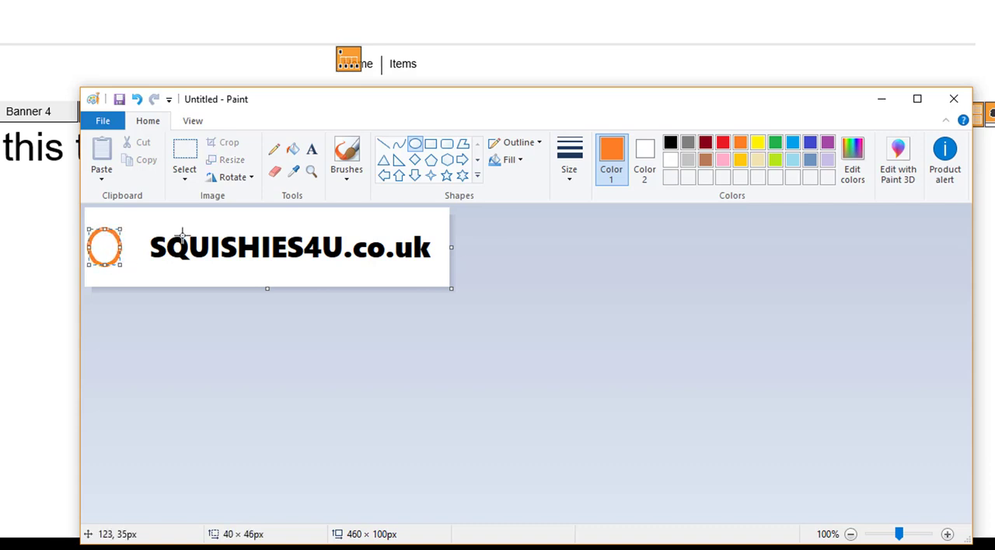
left_click(131, 227)
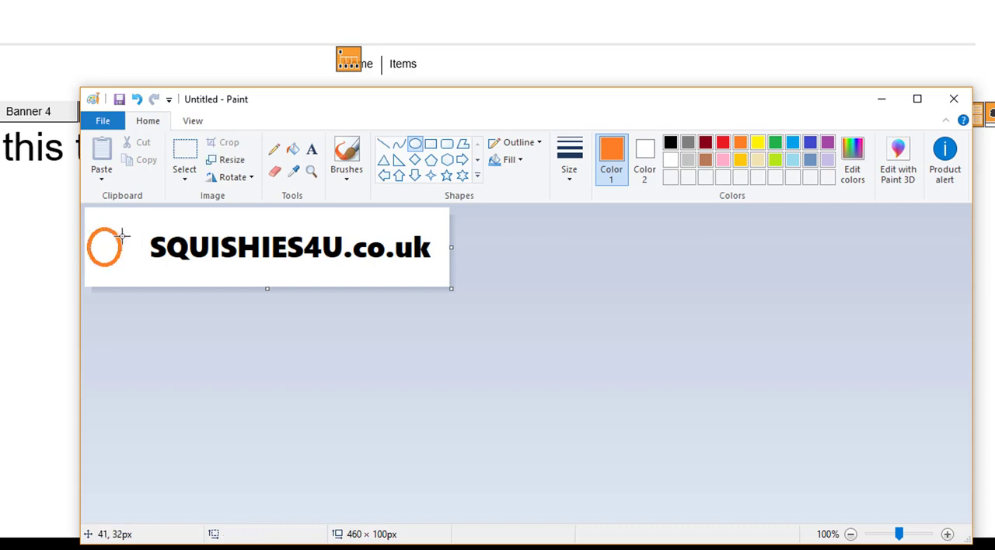
left_click_drag(137, 228, 108, 266)
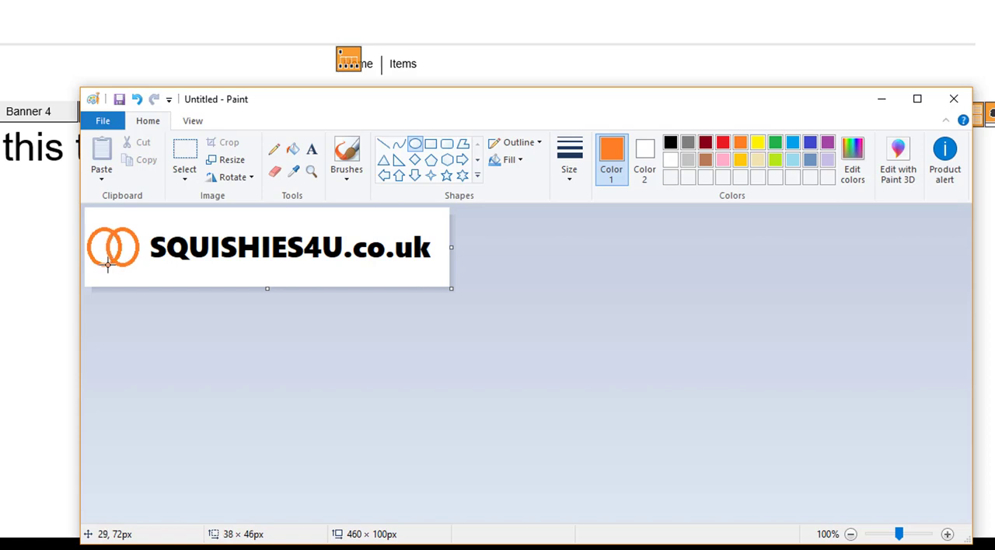
left_click_drag(108, 266, 108, 265)
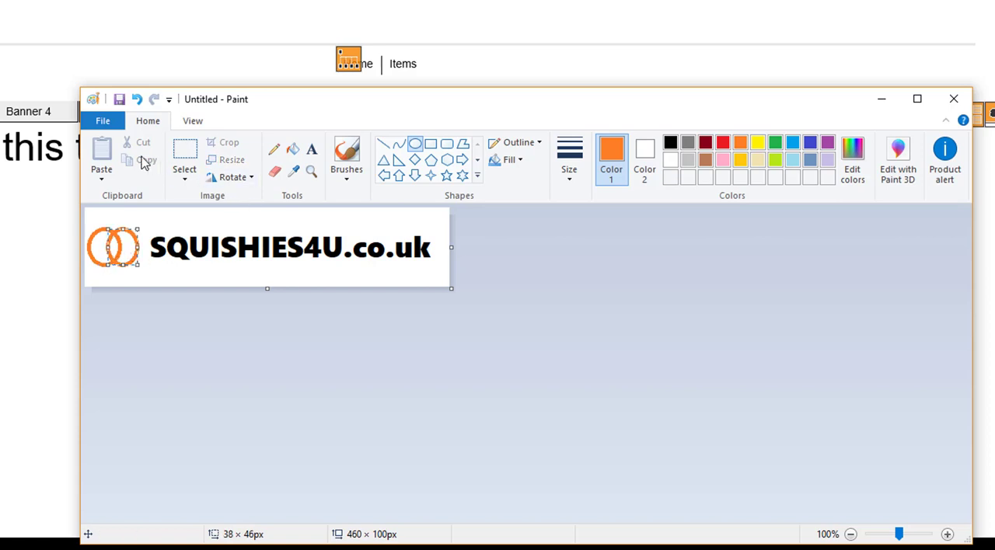
Select both orange ovals with an area of about 72 × 68 px and shift them slightly closer to the logo text.
left_click(185, 159)
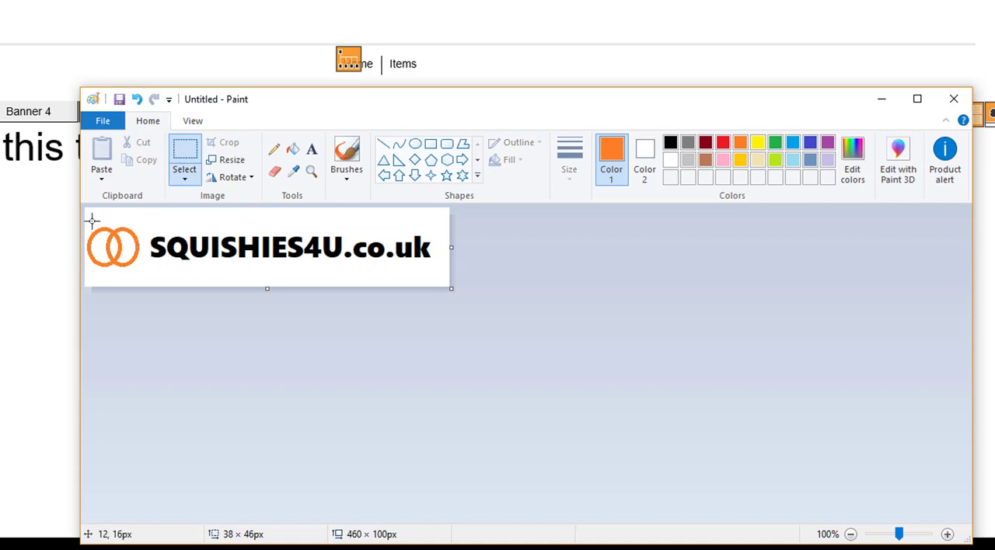
left_click_drag(86, 222, 120, 252)
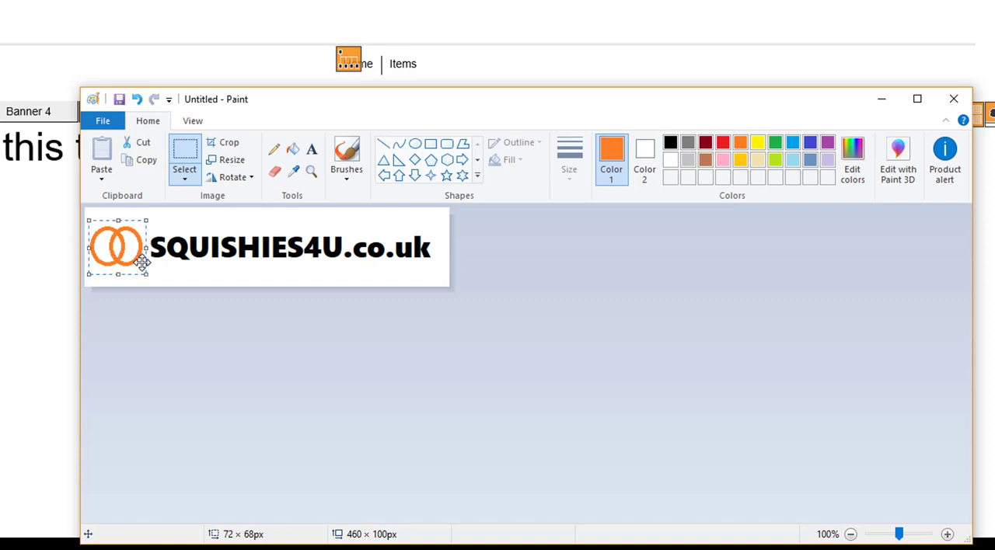
left_click(223, 272)
Save the logo image as logo.png and close Paint.
left_click(97, 122)
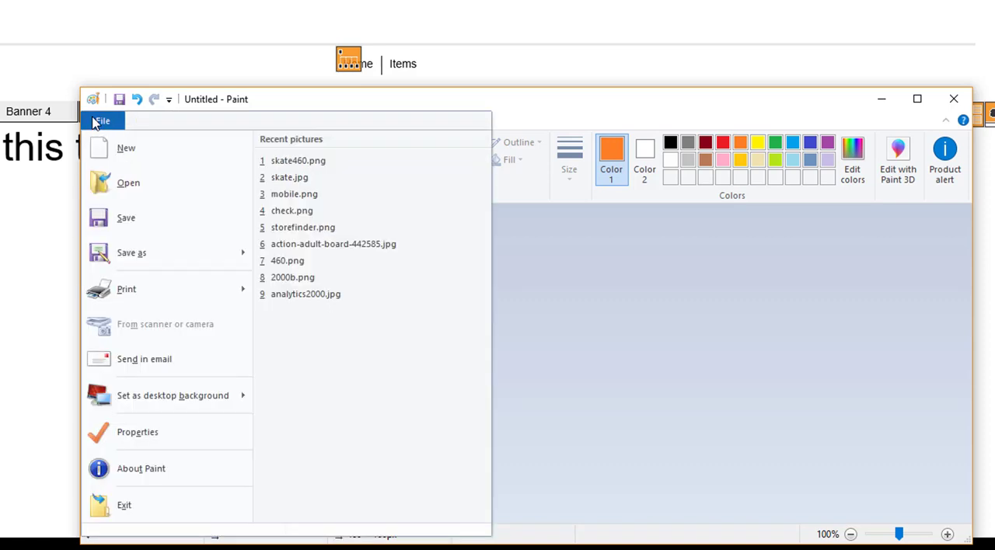
mouse_move(179, 248)
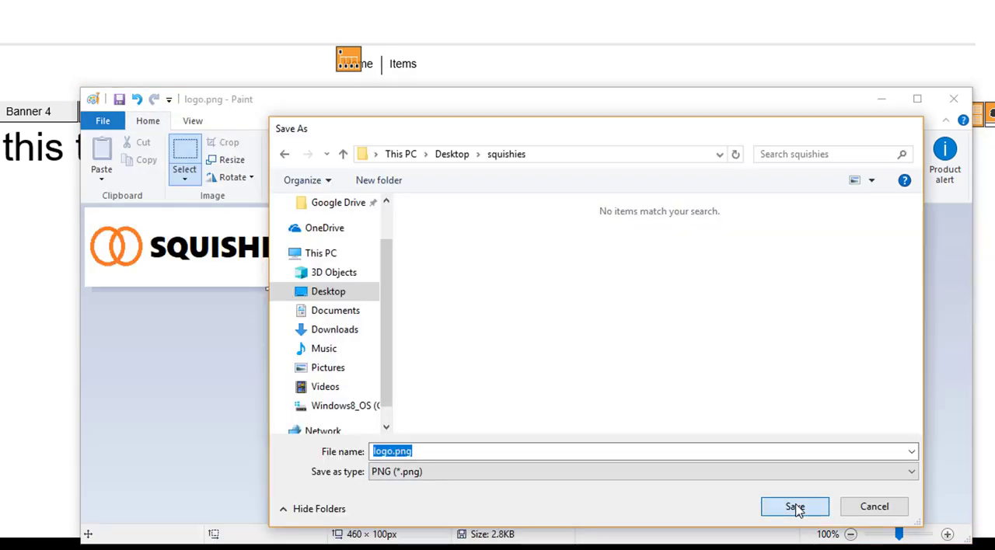
left_click(795, 508)
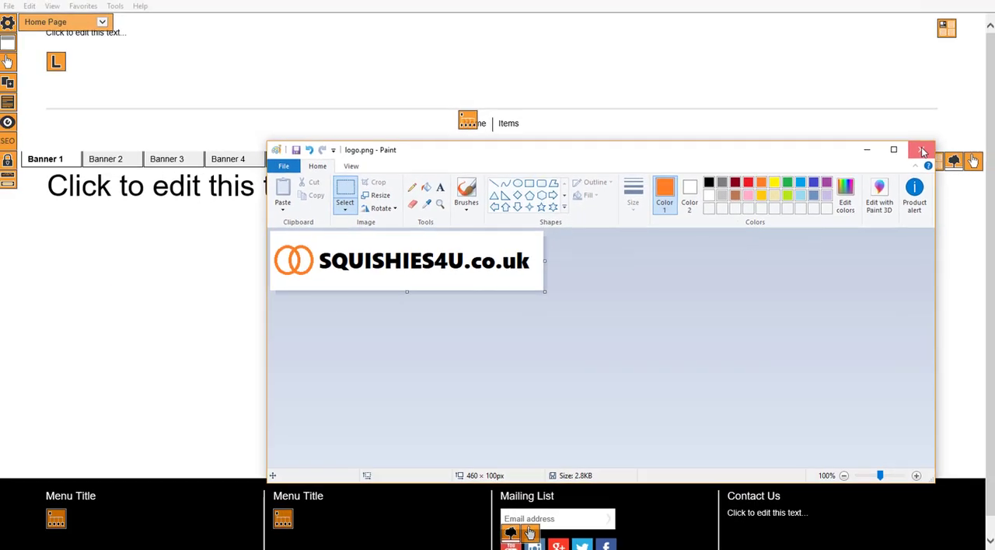
left_click(922, 151)
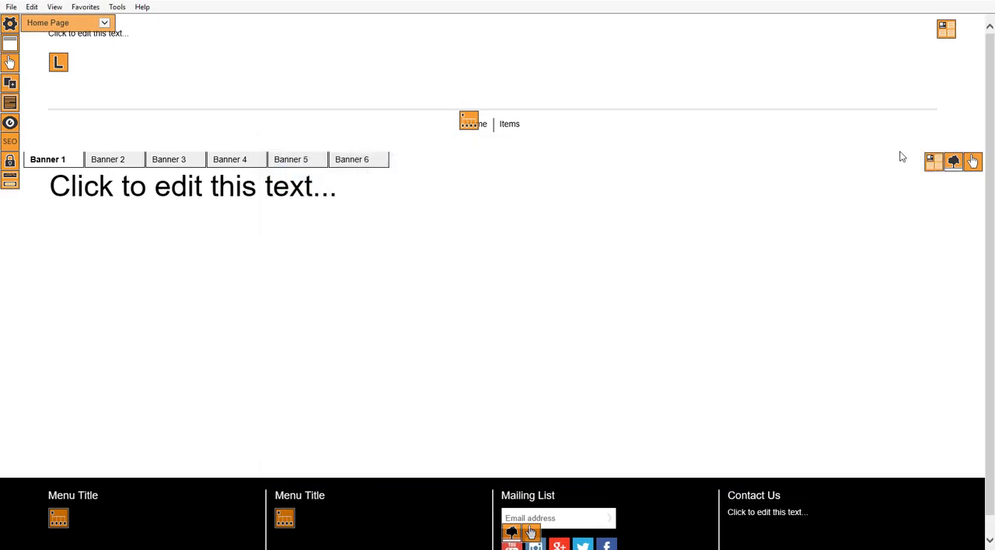
Upload logo.png from the squishies folder as the primary website logo.
left_click(59, 65)
left_click(925, 148)
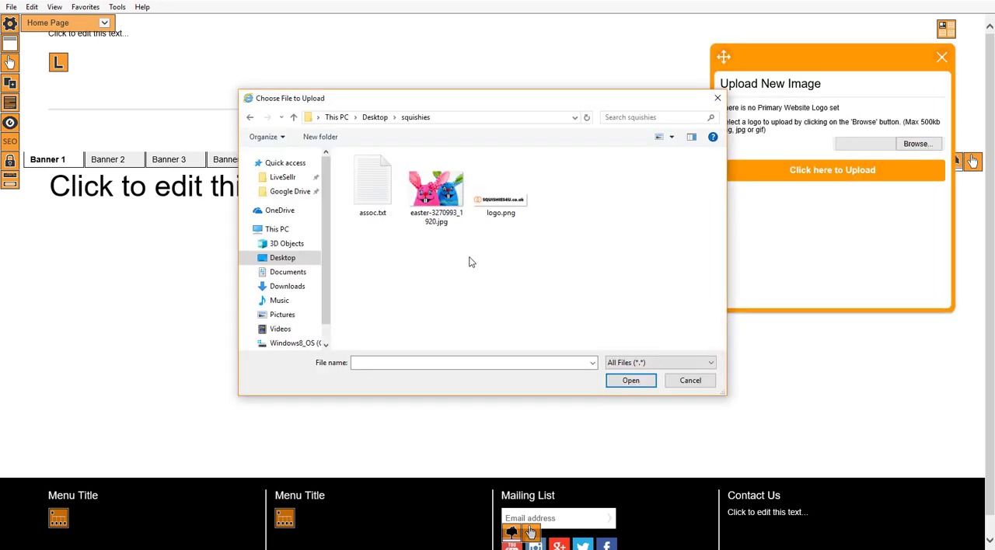
left_click(499, 211)
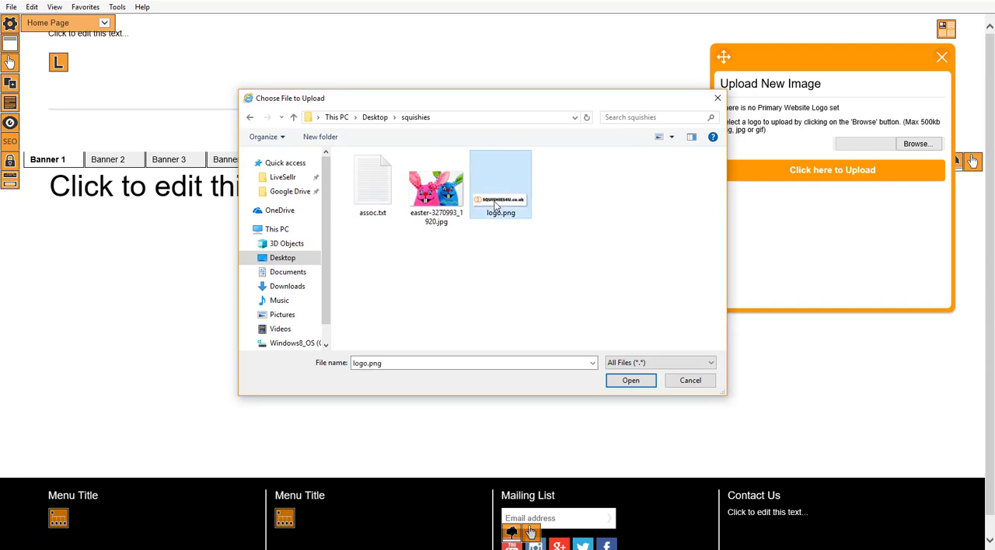
left_click(633, 380)
left_click(832, 173)
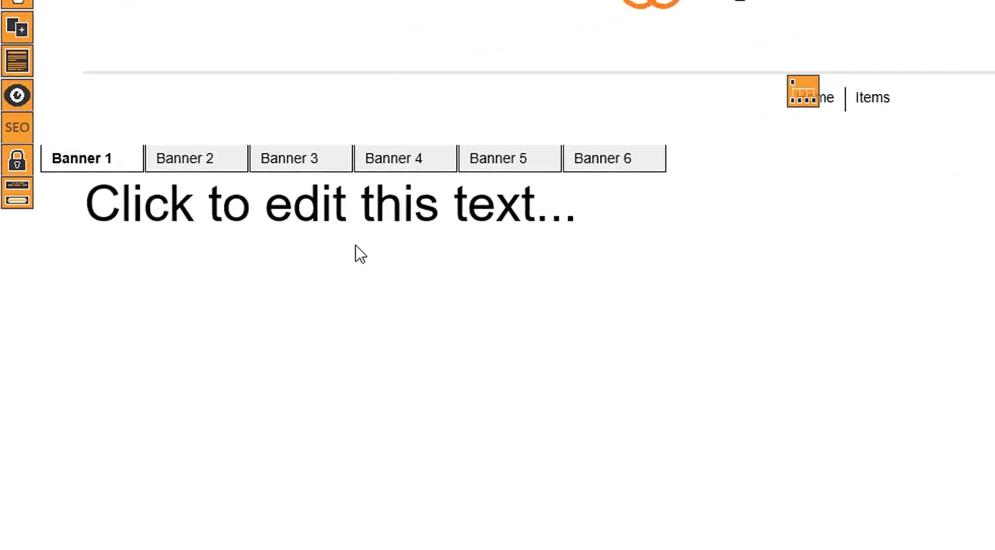
Add an SEO Text Area block to the main section of the home page's content blocks.
left_click(17, 200)
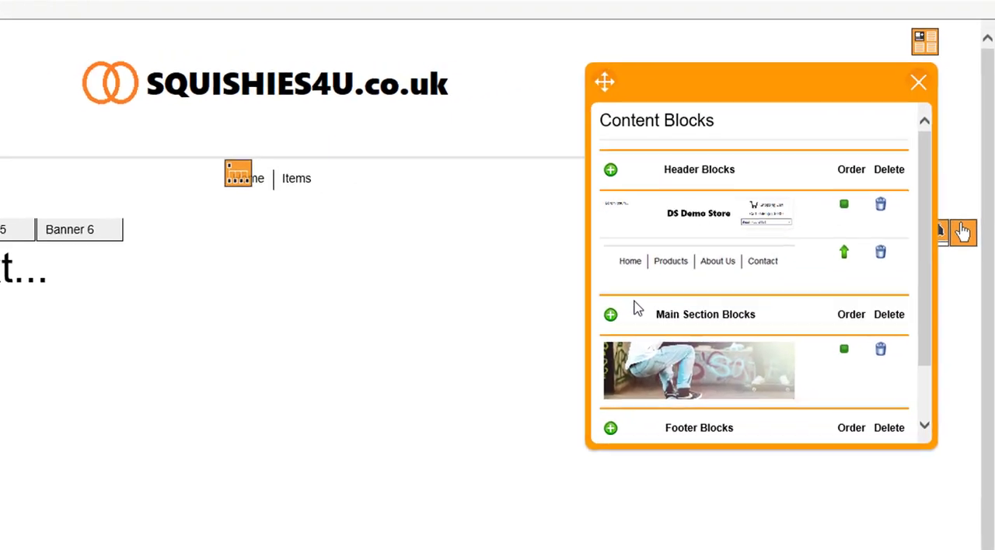
left_click(597, 330)
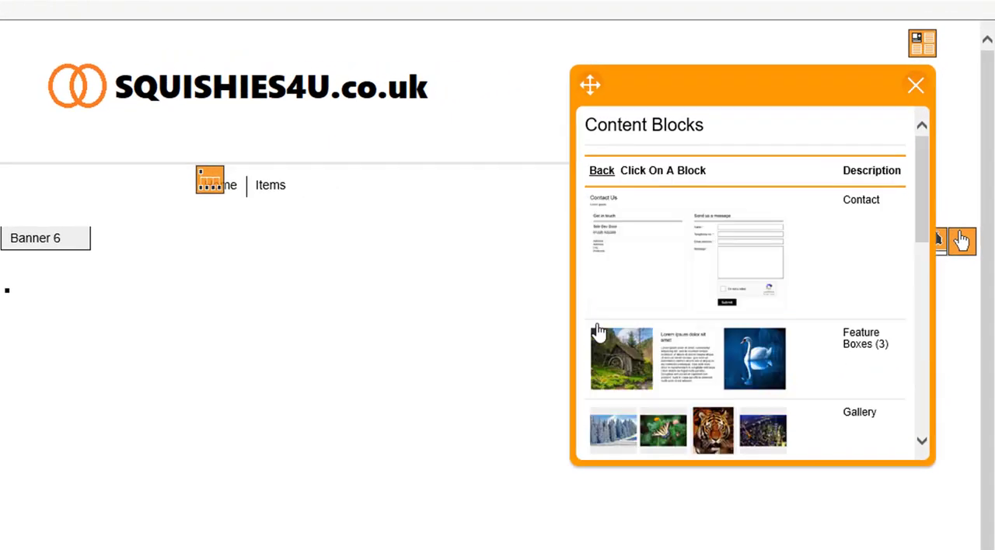
scroll(722, 298, "down", 5)
scroll(733, 272, "down", 1)
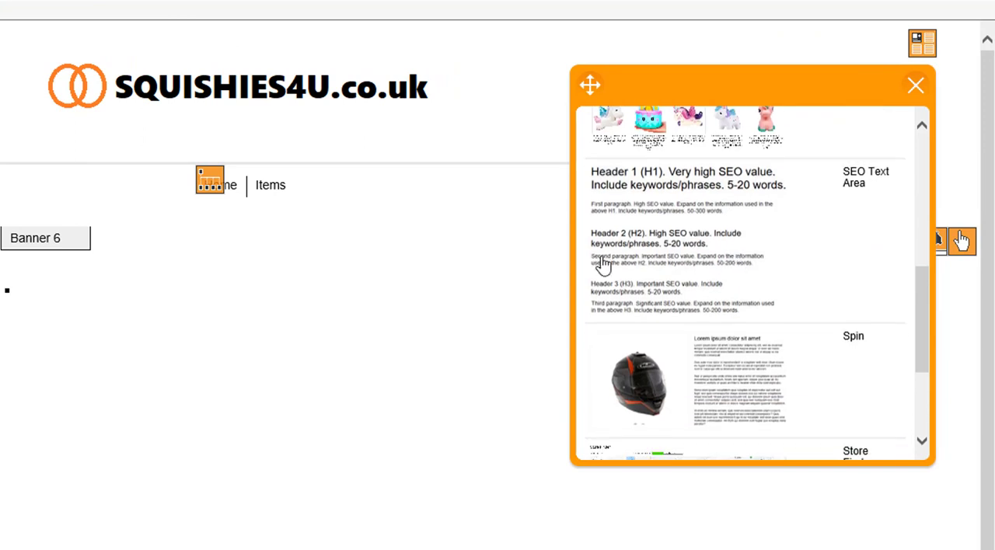
left_click(659, 231)
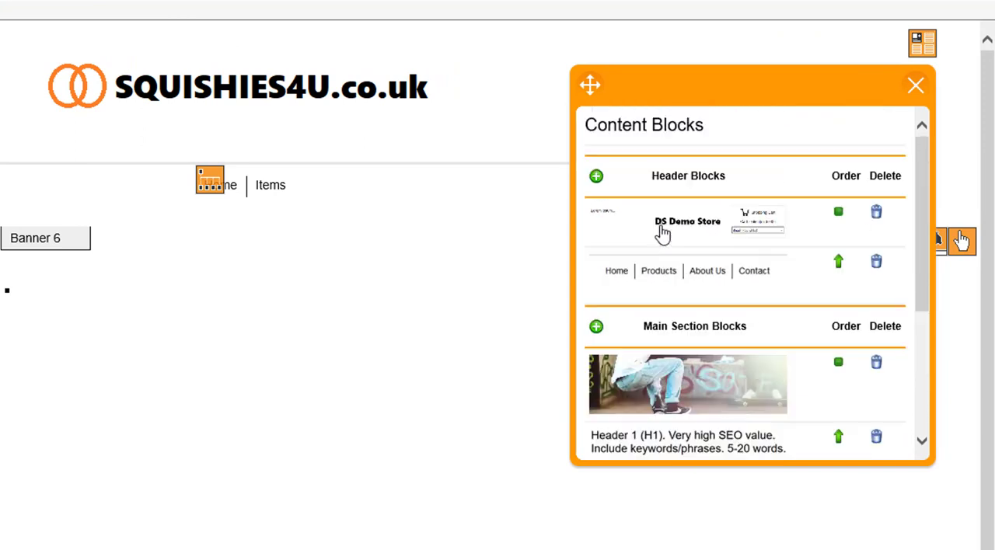
Add one more content block below the SEO text area in the main section and close the content block manager.
left_click(596, 328)
scroll(705, 331, "down", 7)
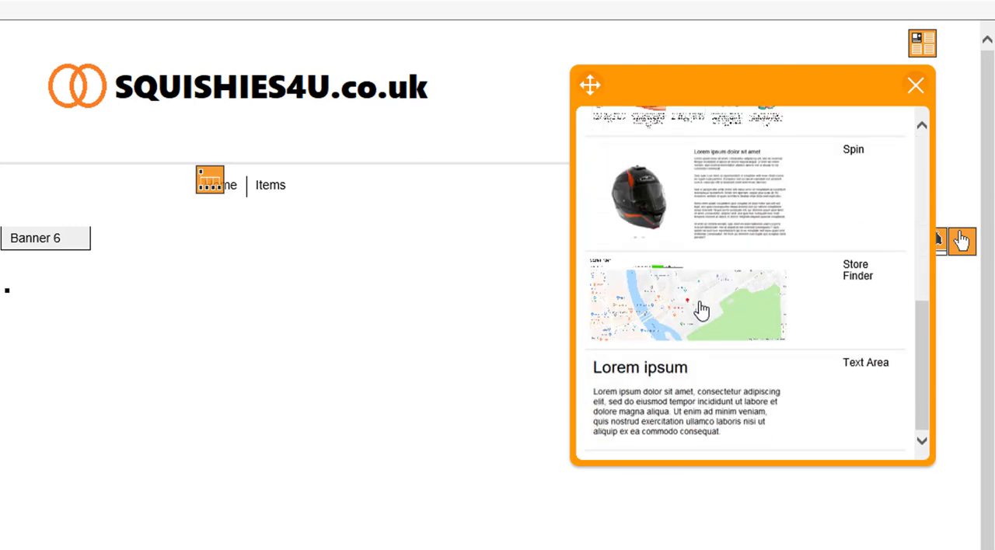
scroll(683, 296, "up", 4)
left_click(656, 297)
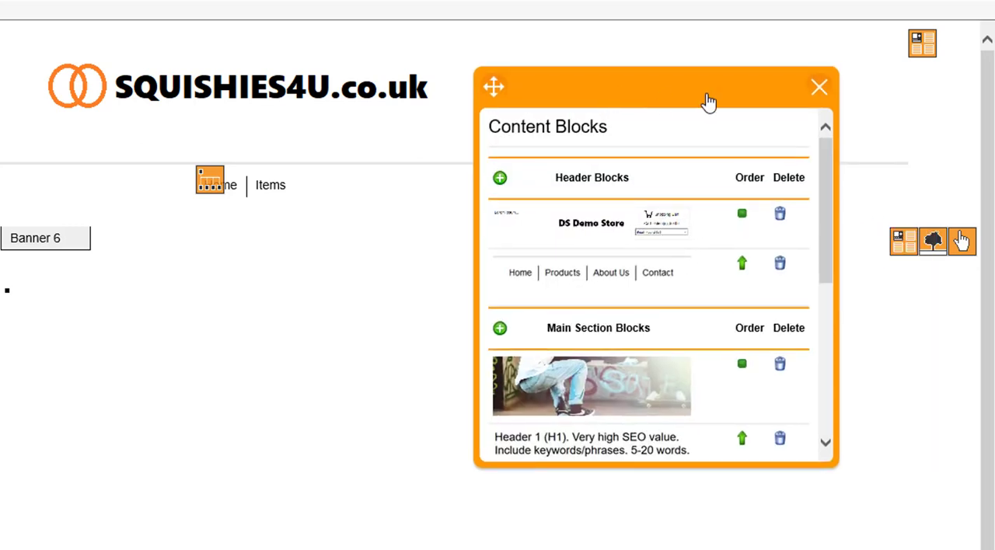
left_click(820, 88)
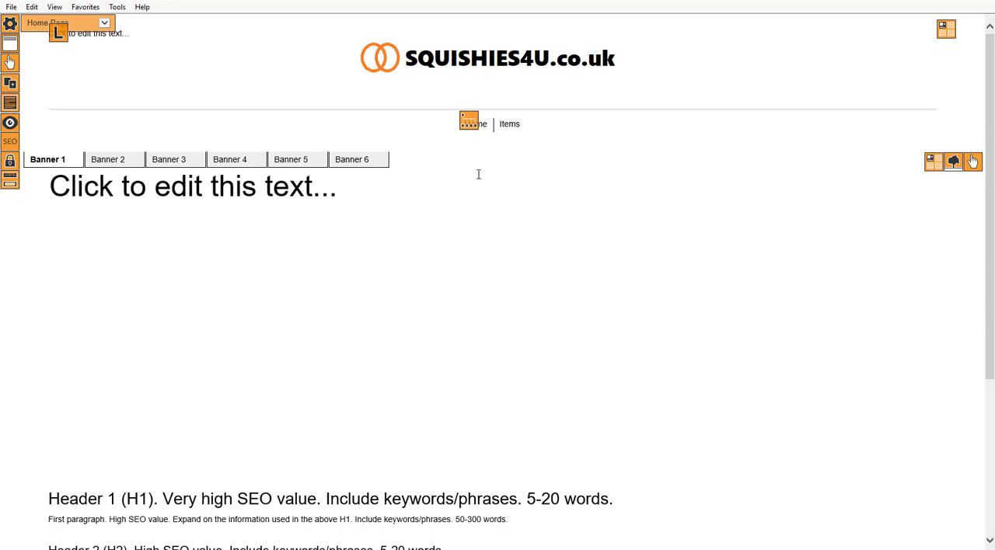
Open the image upload settings for Banner 1 and check the target sizes for the main and mobile images.
left_click(954, 161)
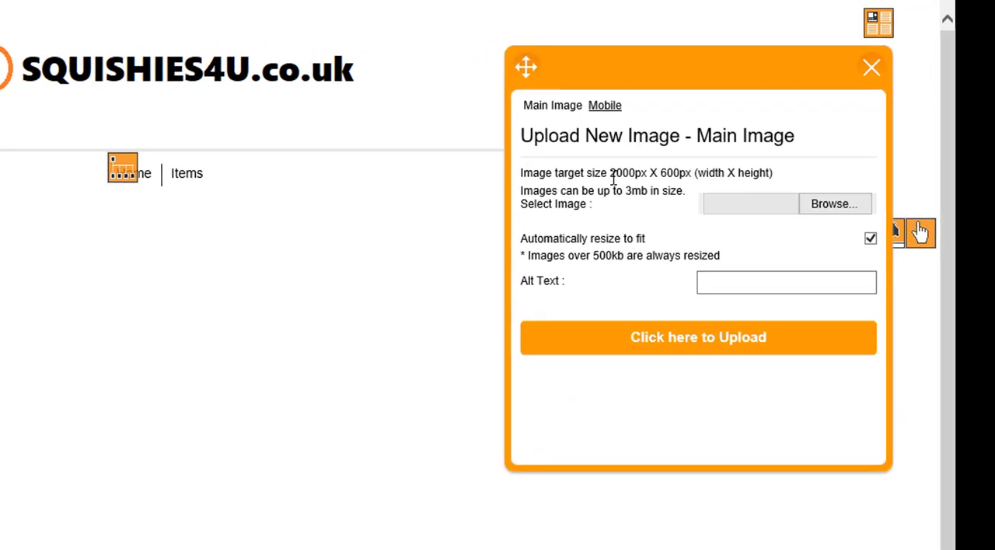
left_click_drag(616, 174, 691, 174)
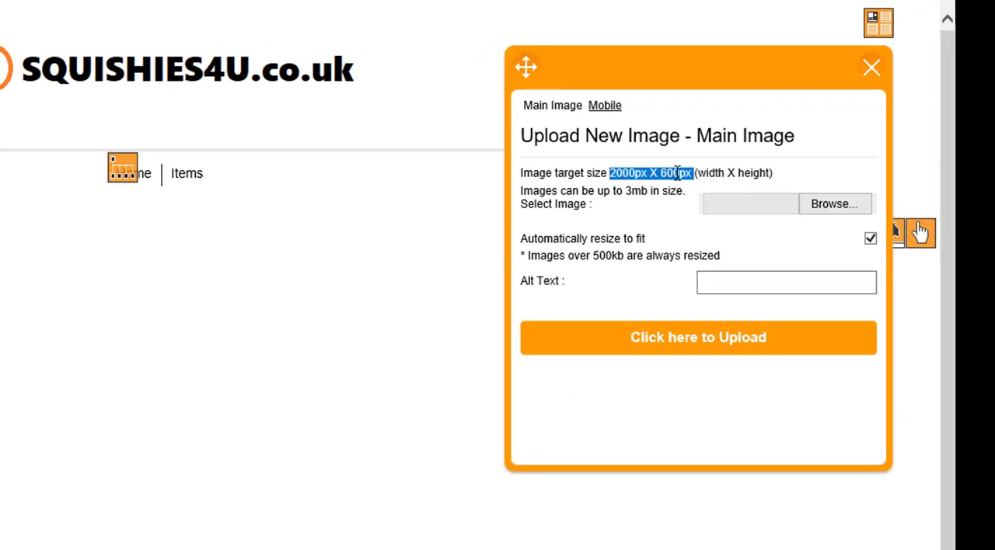
left_click(640, 191)
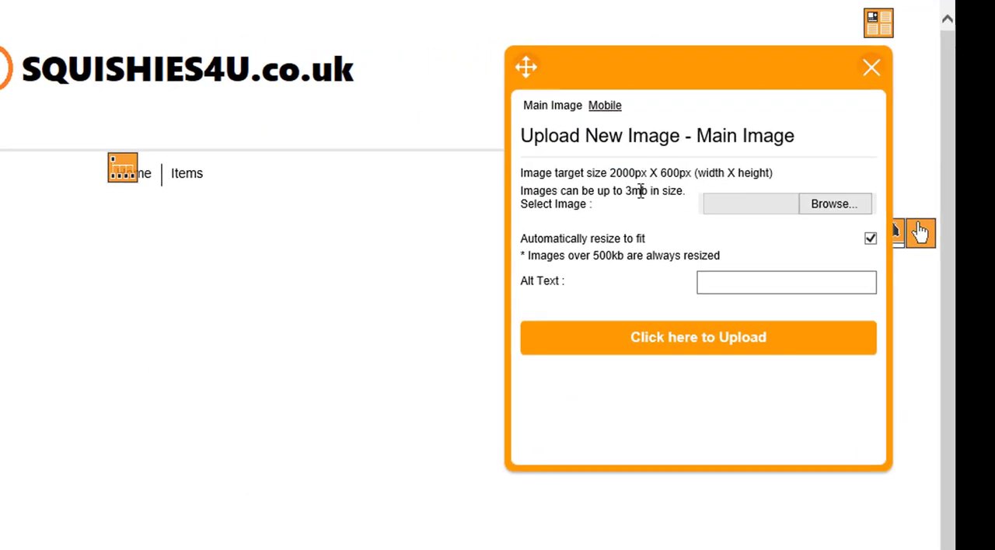
left_click(604, 109)
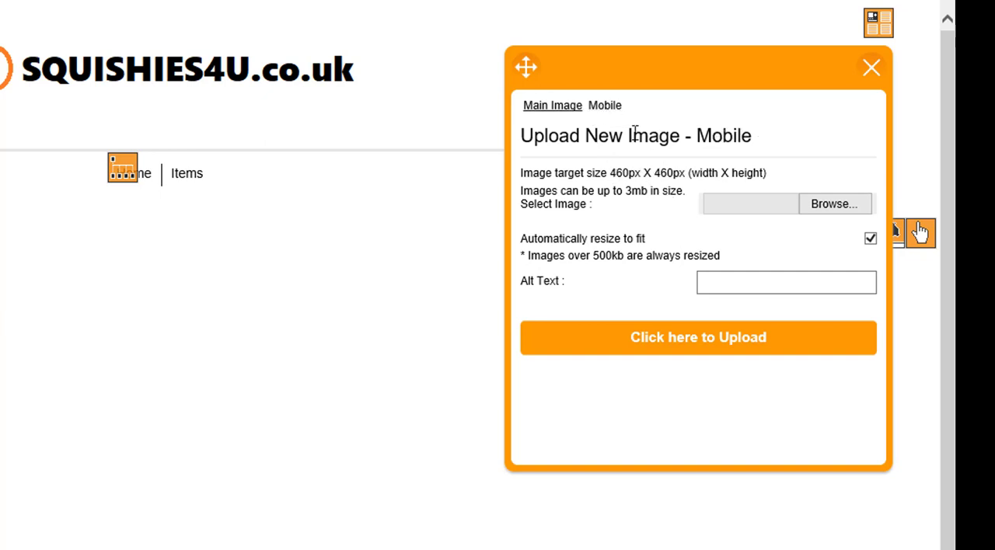
left_click(559, 106)
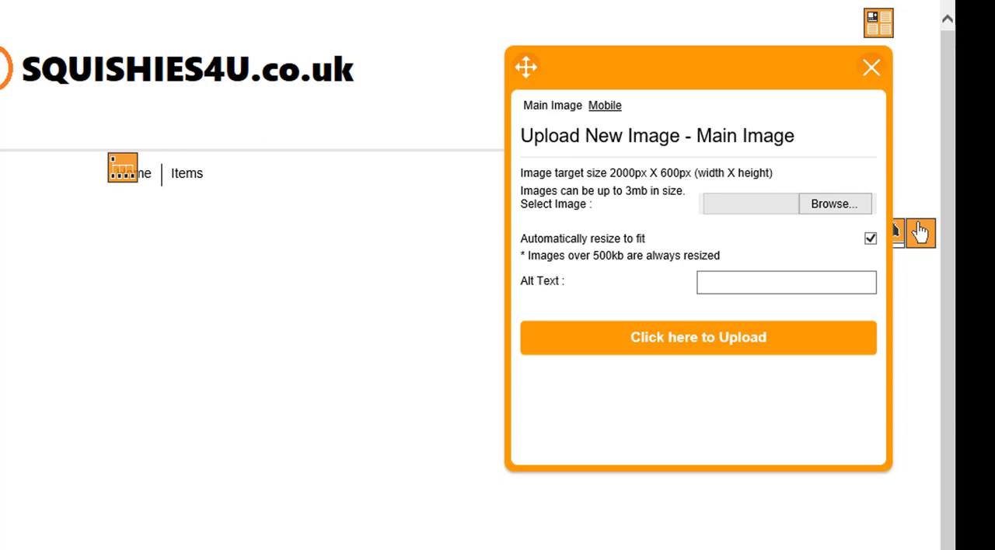
Launch Paint and open easter-3270993_1920.jpg from the squishies folder.
key("super")
type("paint")
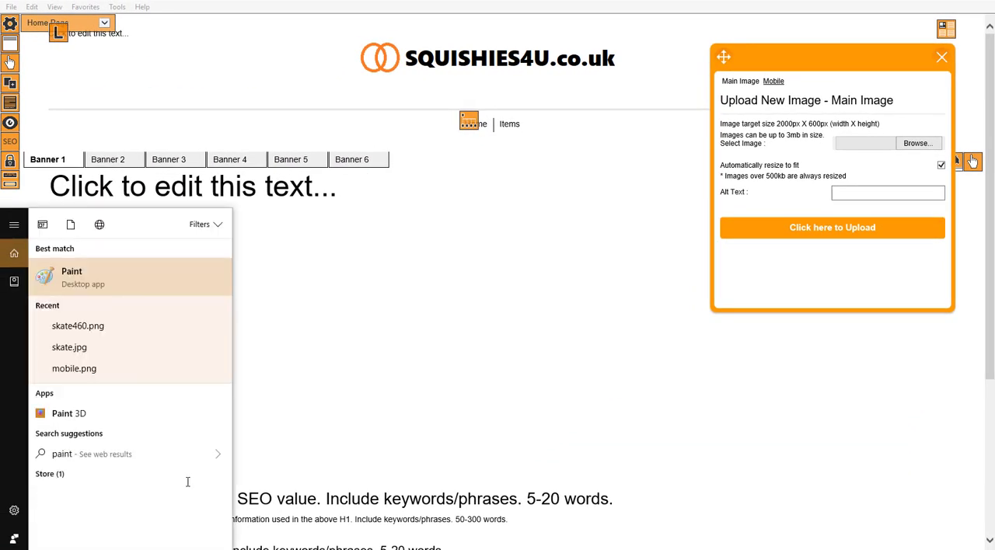
left_click(80, 286)
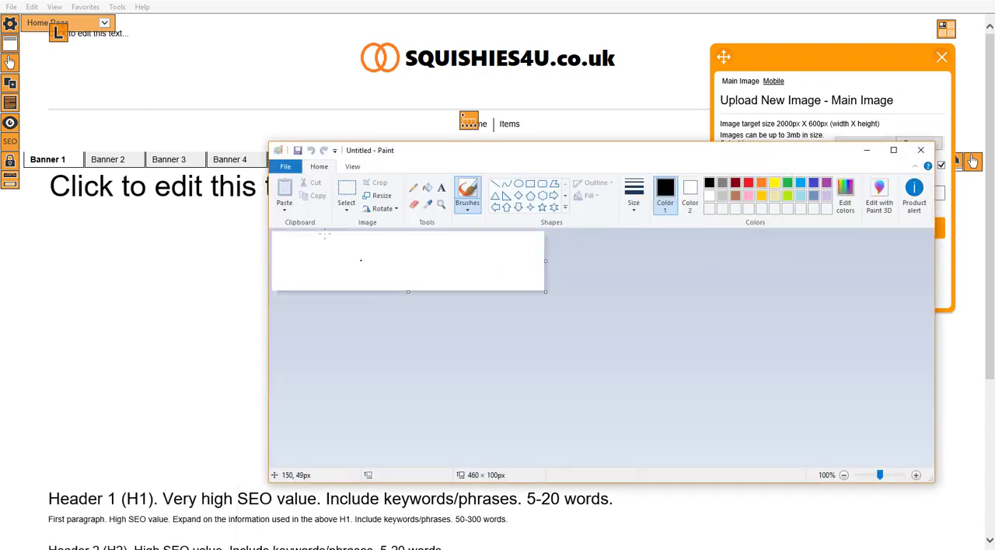
left_click(286, 166)
left_click(315, 215)
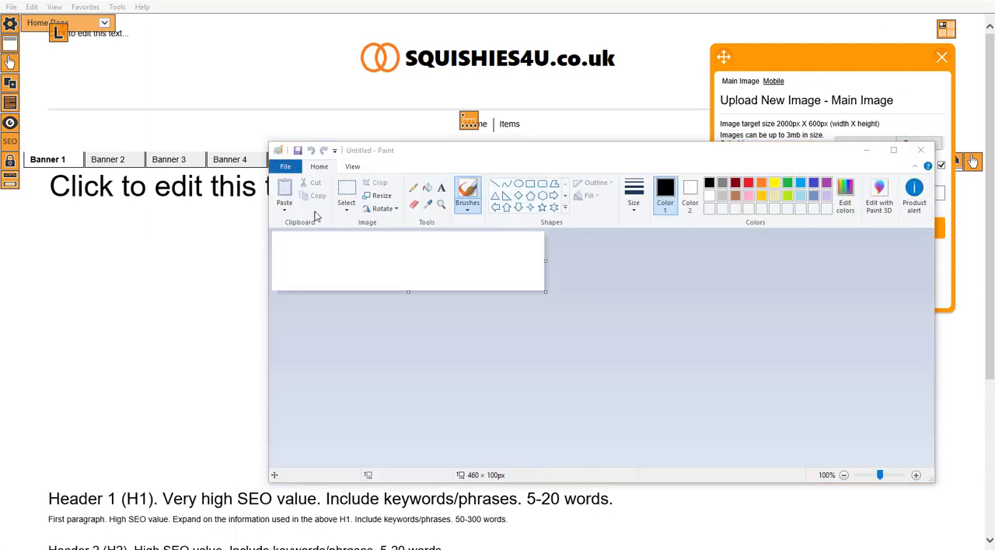
left_click(538, 280)
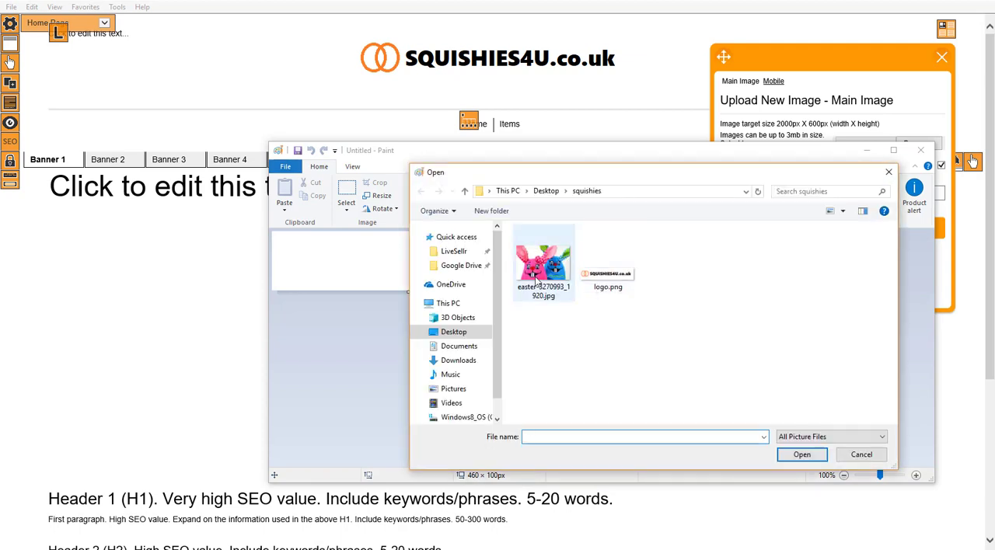
left_click(801, 454)
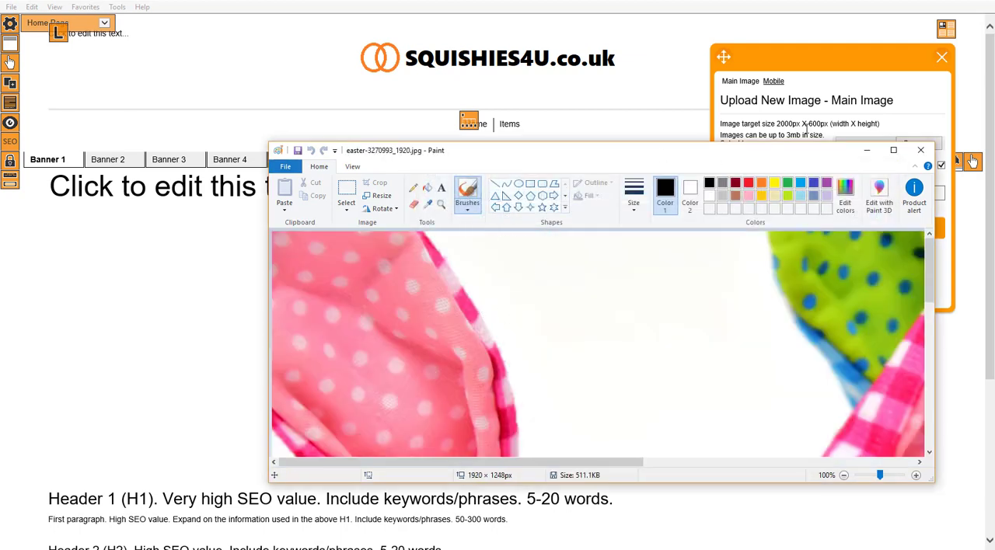
Check the pixel width and height of the rabbit picture in its image properties.
left_click(286, 167)
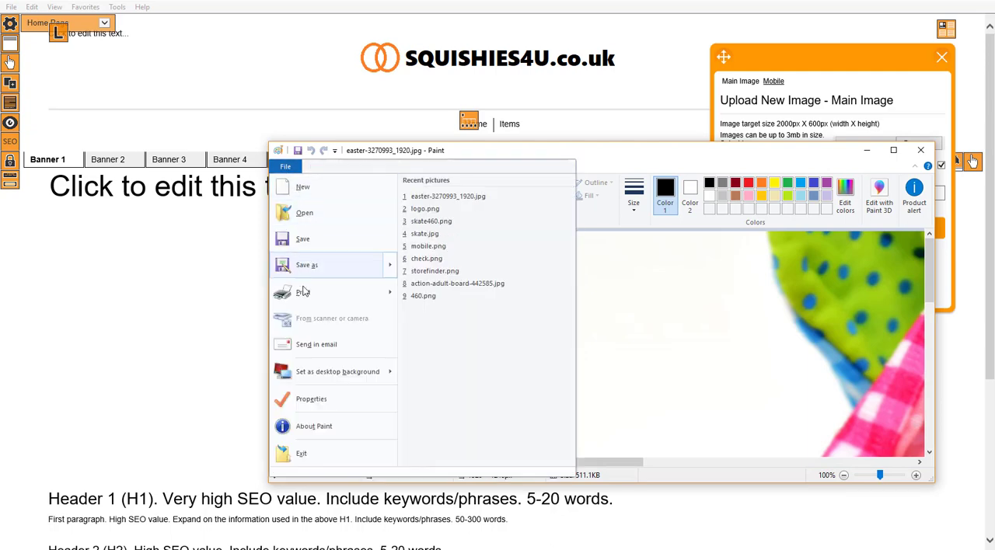
left_click(329, 411)
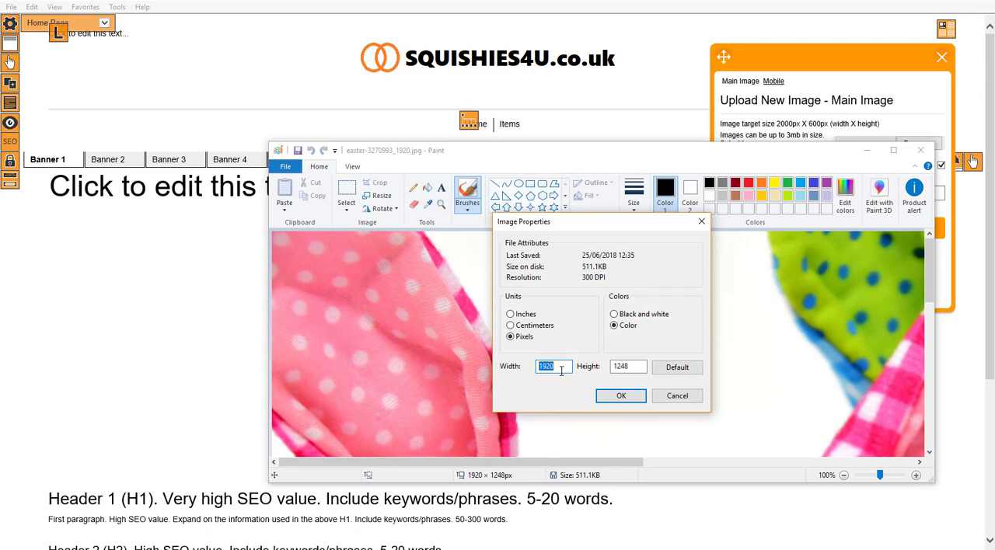
left_click(677, 396)
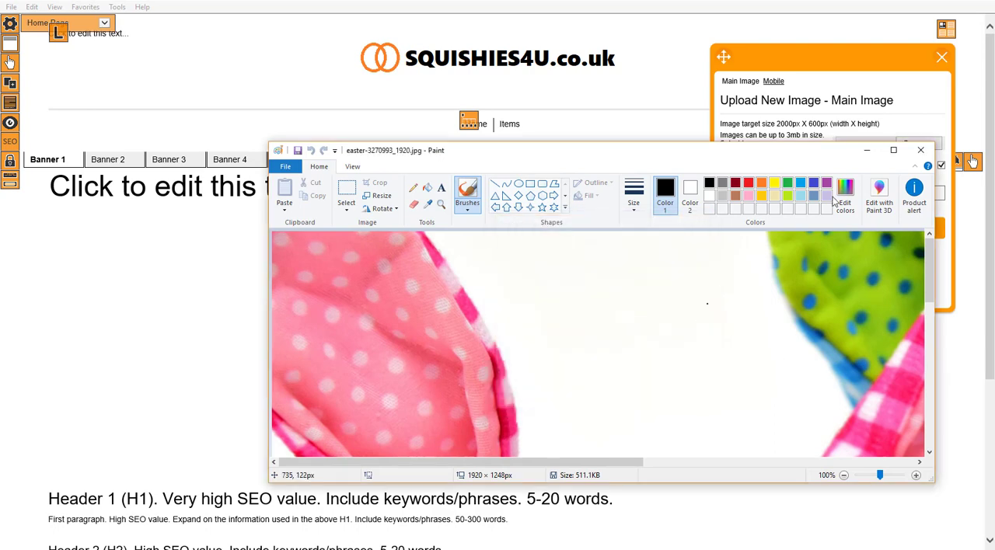
Select a full-width band of about 1918 × 1009 px across the rabbit picture and paste it into a new picture.
left_click(442, 205)
right_click(404, 327)
right_click(397, 313)
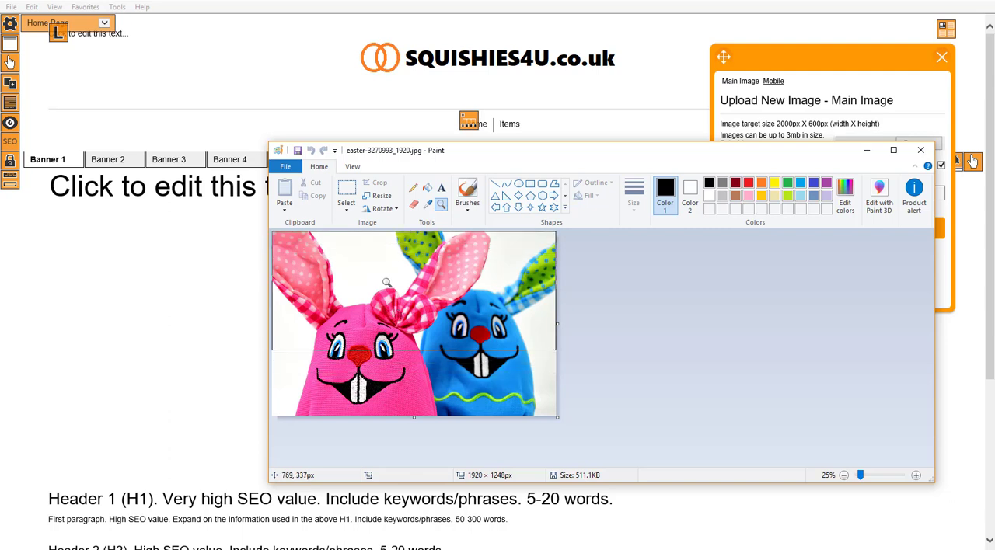
left_click(346, 188)
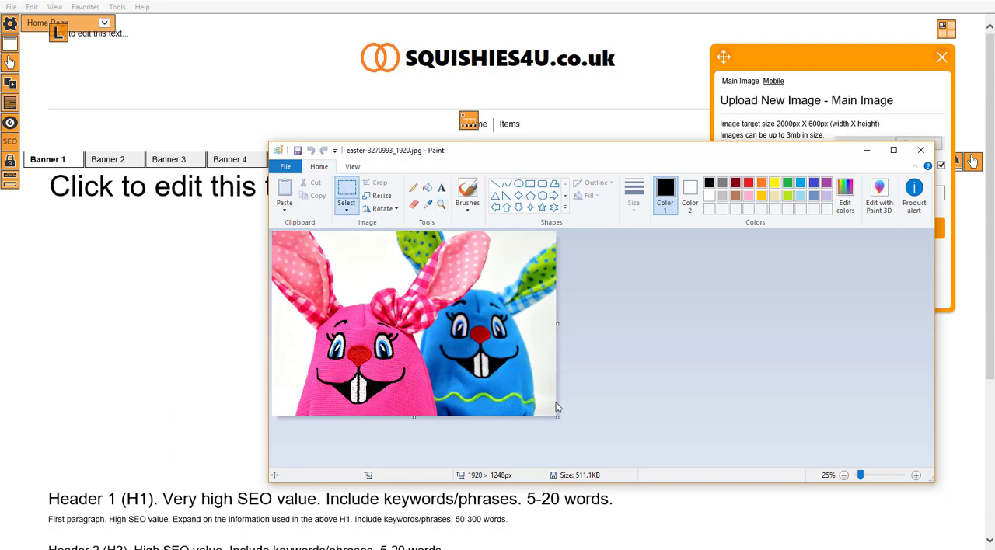
mouse_move(555, 402)
left_mouse_down()
mouse_move(292, 315)
mouse_move(240, 283)
mouse_move(225, 229)
mouse_move(220, 252)
left_mouse_up()
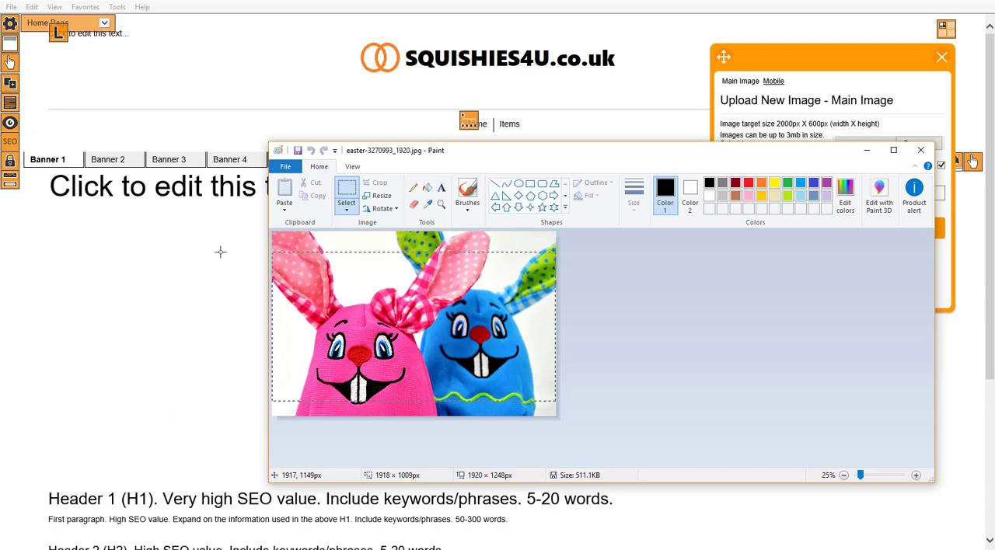
left_click(285, 167)
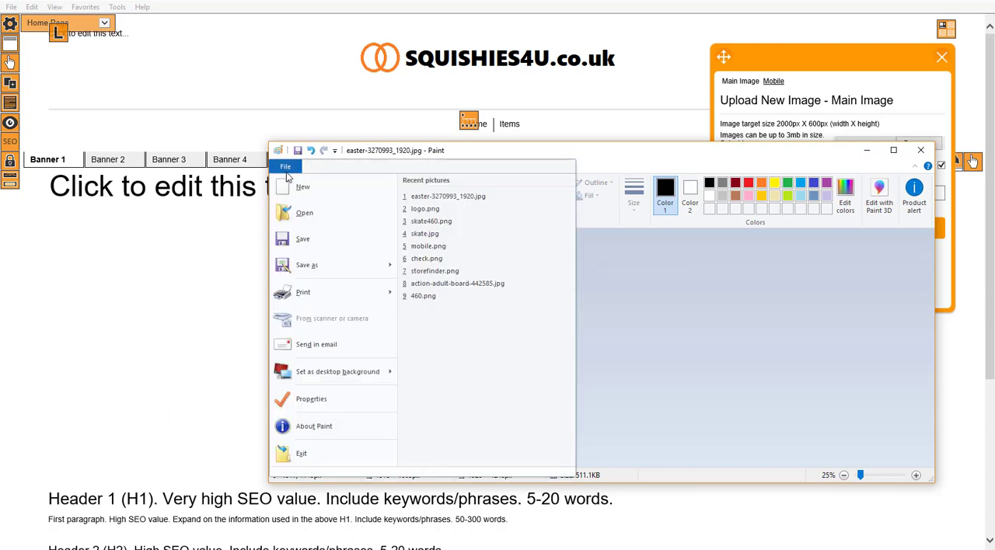
left_click(302, 188)
key("ctrl+v")
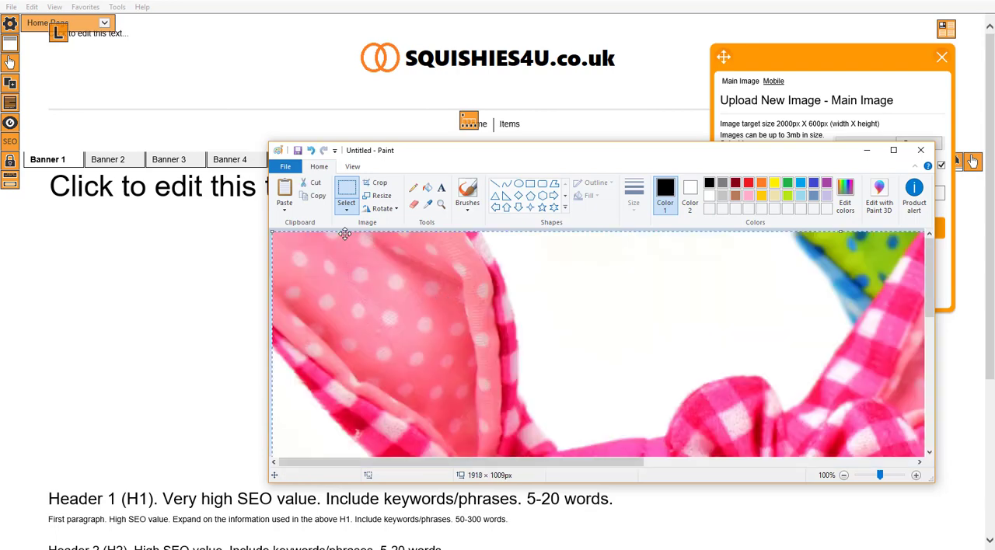
Check the trimmed banner picture's dimensions and save it as mainbanner.png in the squishies folder.
left_click(285, 166)
left_click(327, 400)
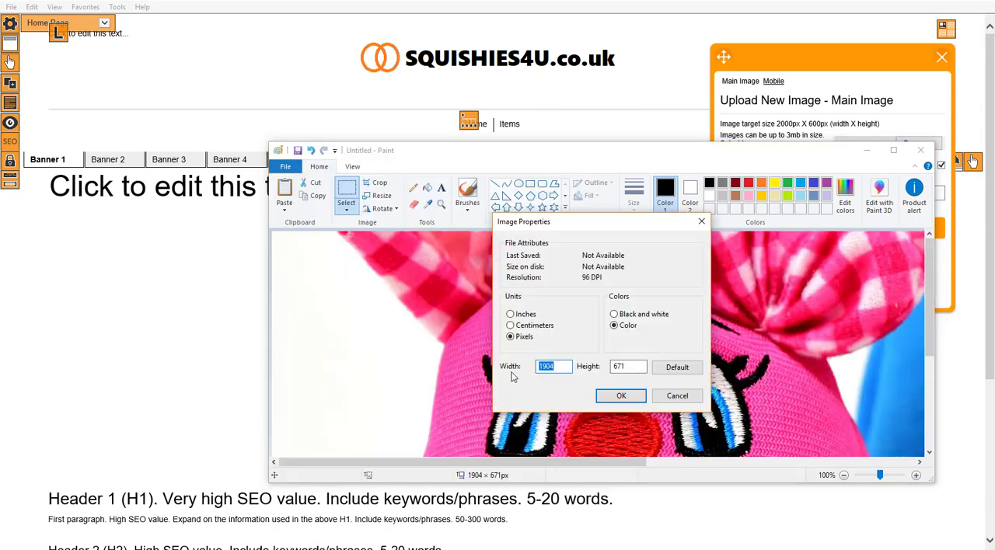
left_click(636, 397)
left_click(286, 171)
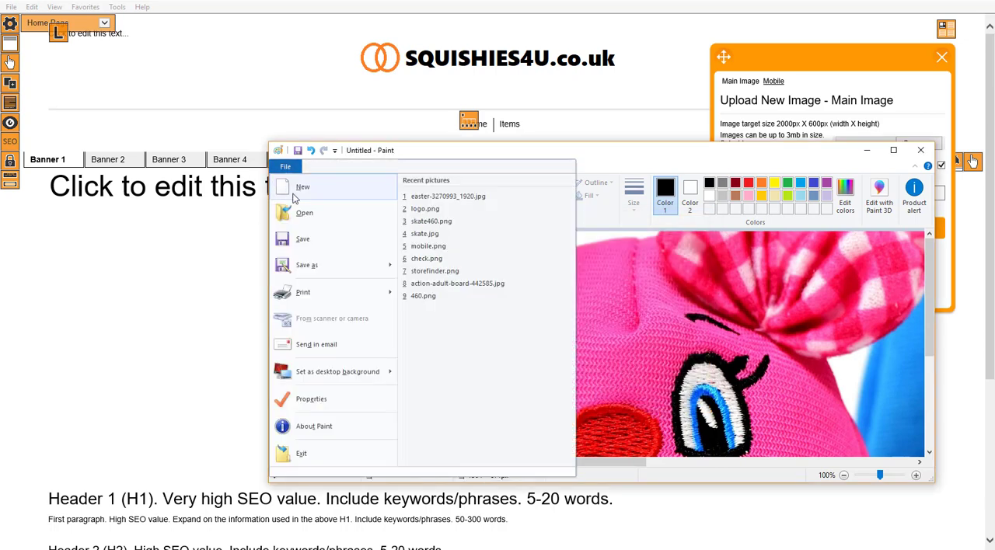
left_click(328, 266)
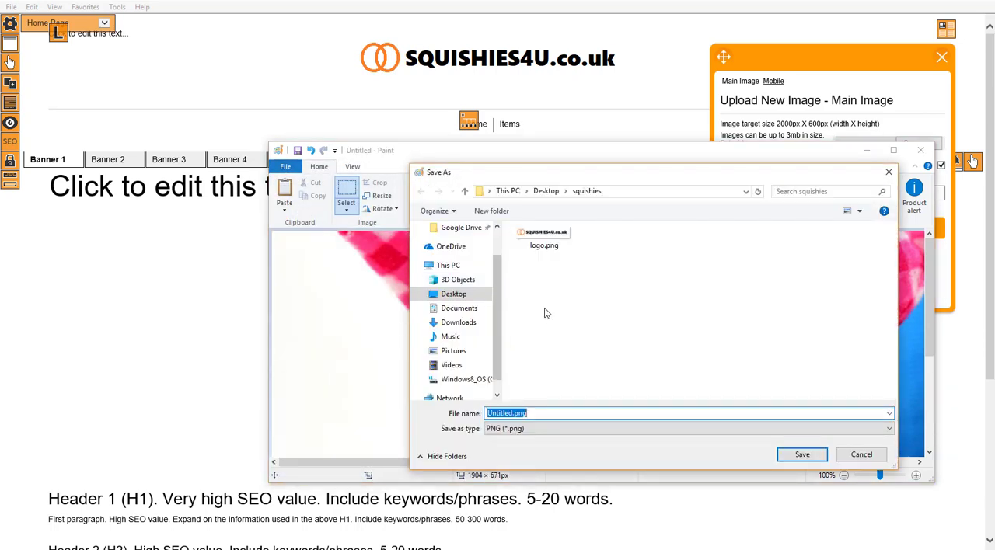
double_click(509, 413)
type("mainbanner")
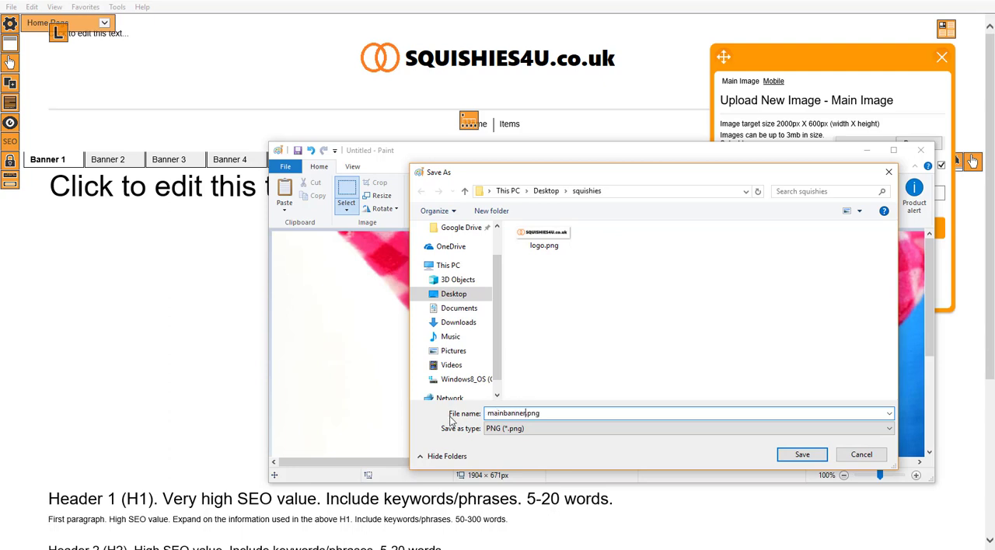
left_click(800, 456)
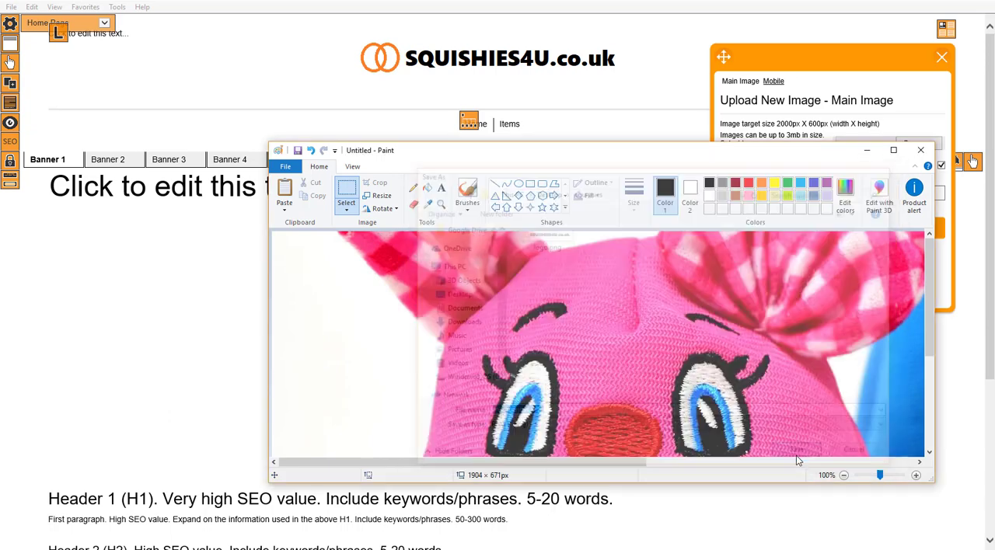
left_click(380, 195)
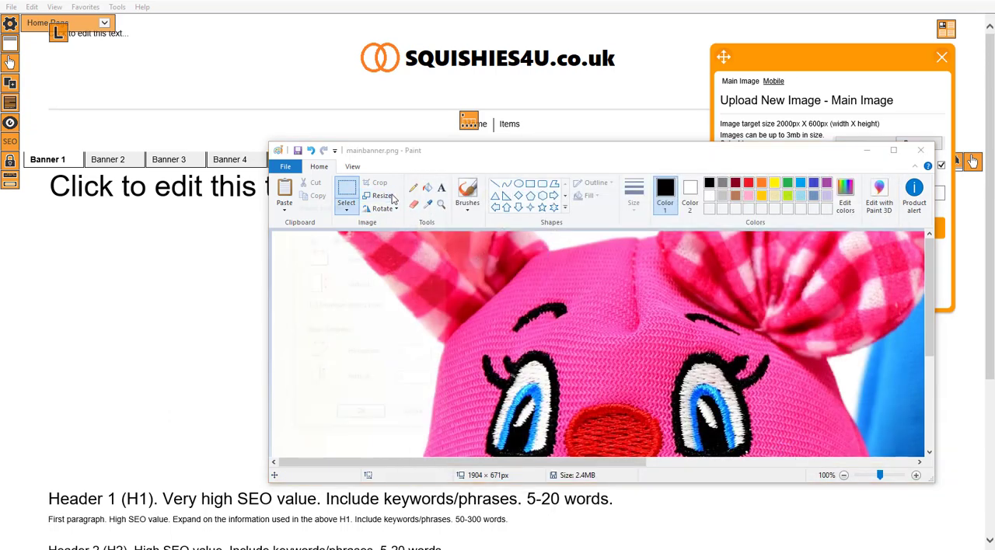
left_click(399, 238)
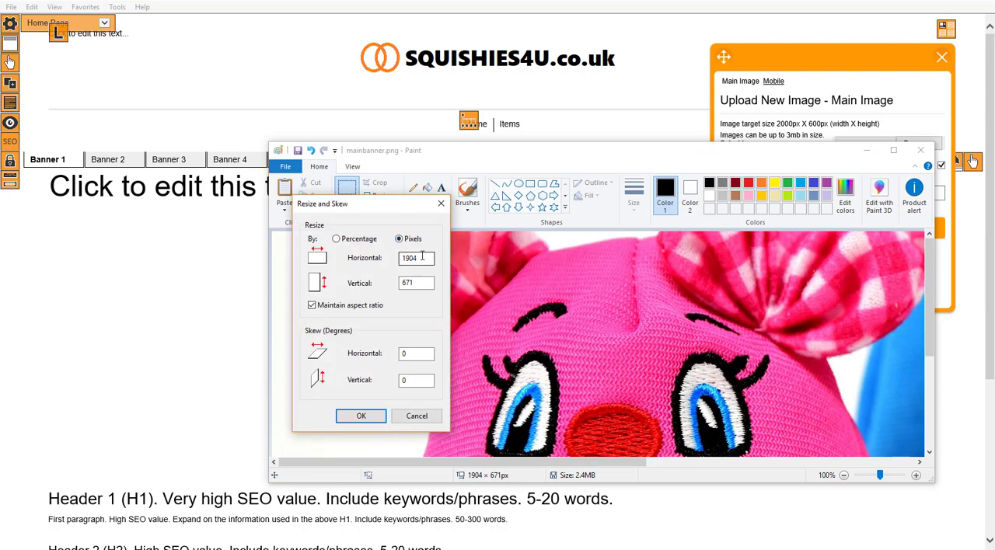
type("480")
left_click(361, 415)
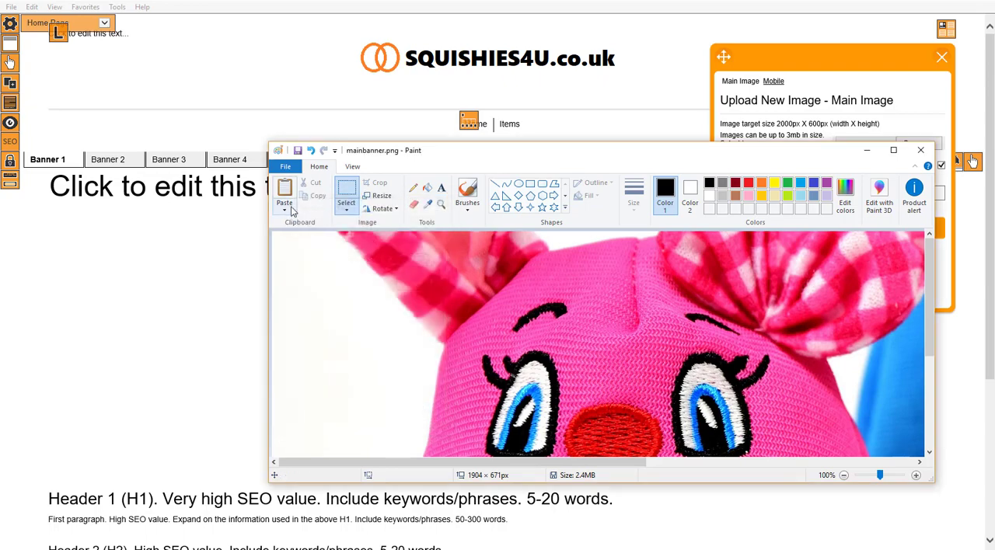
Reopen easter-3270993_1920.jpg from the squishies folder.
left_click(285, 171)
left_click(315, 213)
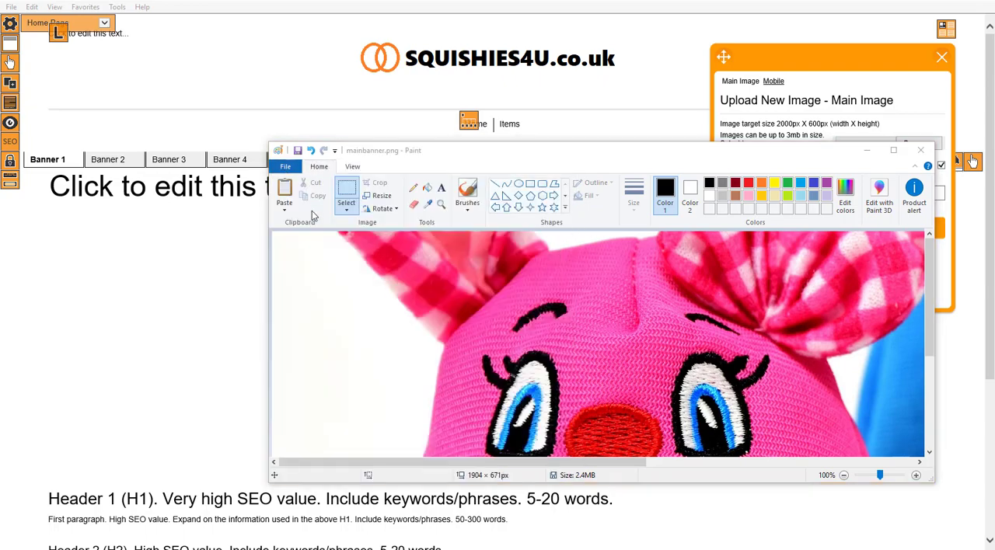
left_click(567, 283)
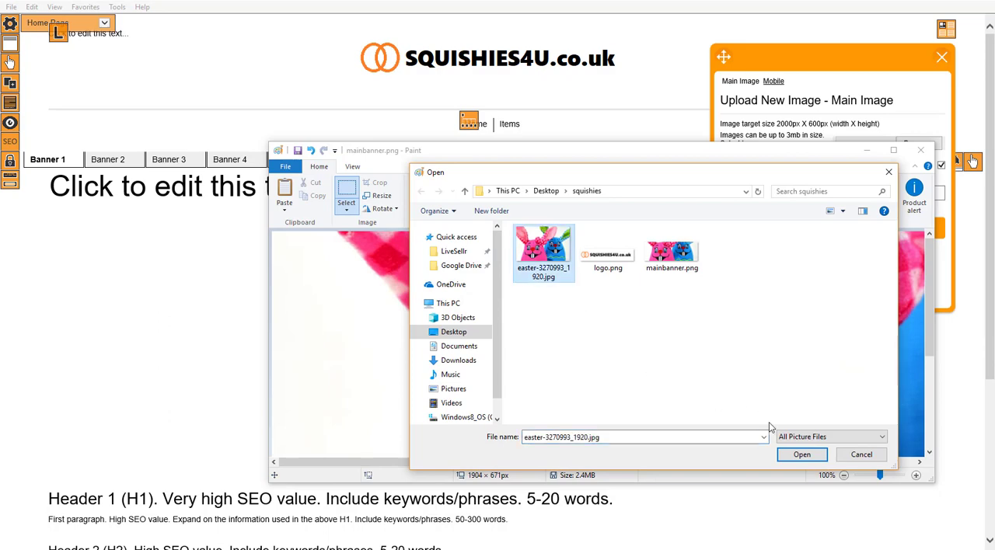
left_click(802, 455)
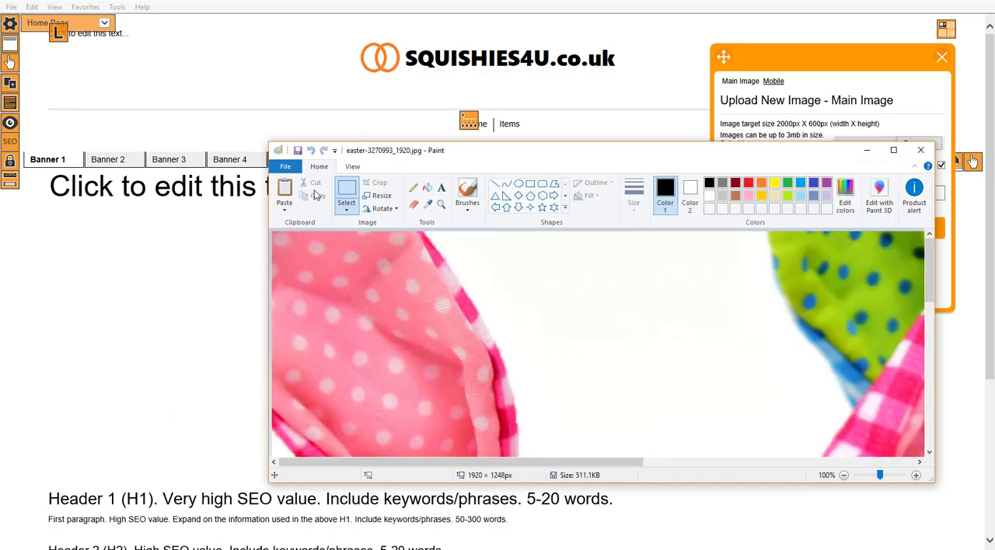
Resize the rabbit picture by pixels to a height of 480 with the aspect ratio maintained.
left_click(379, 195)
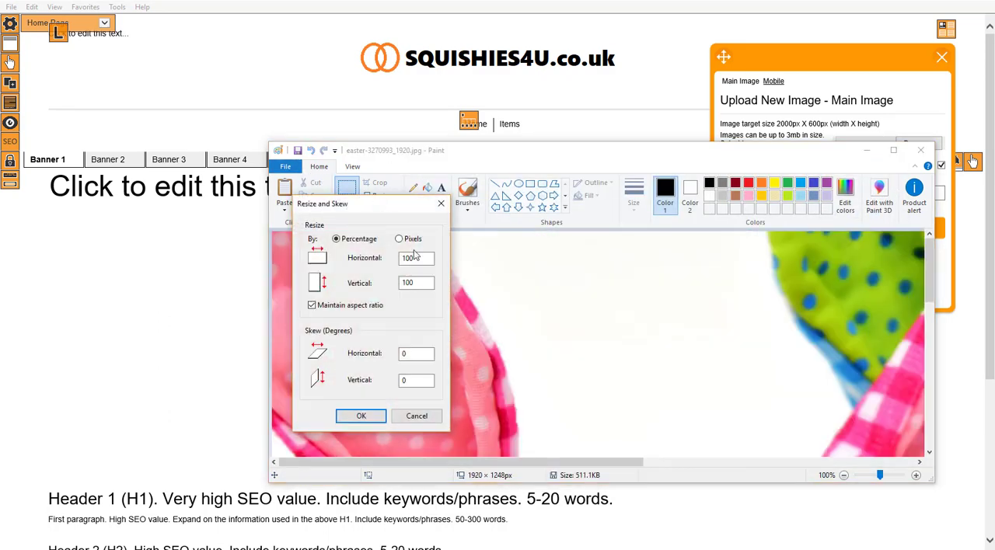
left_click(421, 259)
left_click_drag(421, 259, 391, 261)
left_click(397, 239)
type("480")
double_click(421, 282)
type("48")
left_click(362, 417)
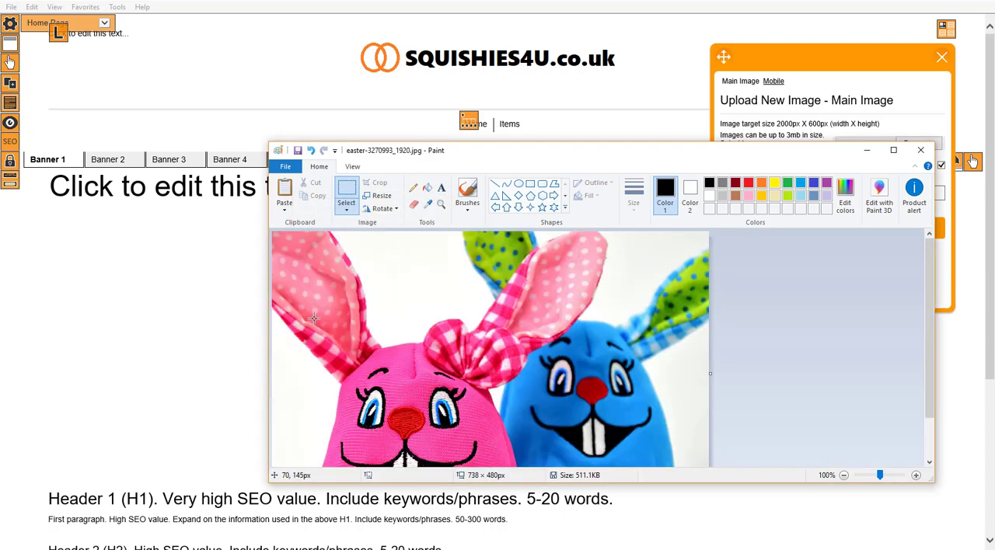
Save the 480 × 480 px crop as mobile.png in the squishies folder and close Paint.
left_click_drag(554, 153, 498, 126)
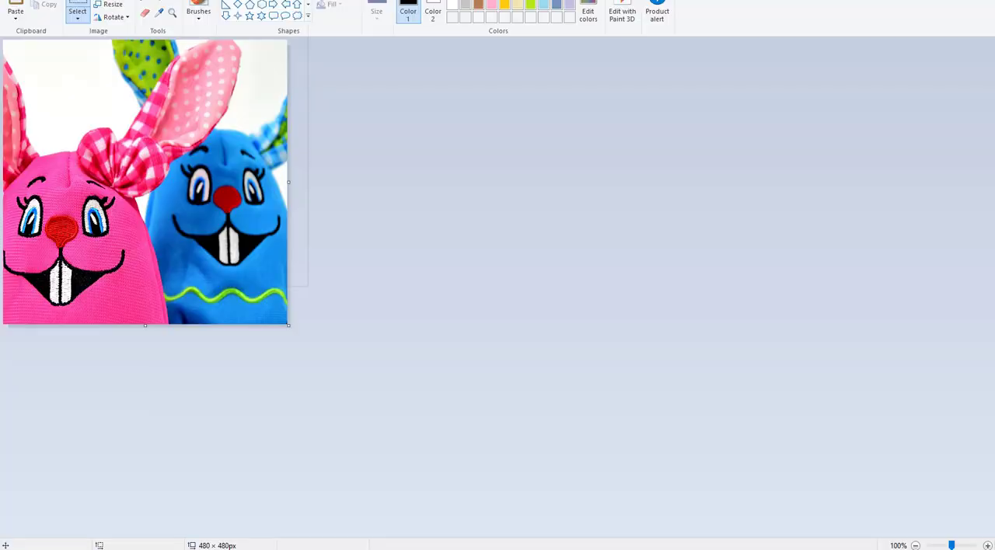
left_click(17, 2)
left_click(64, 80)
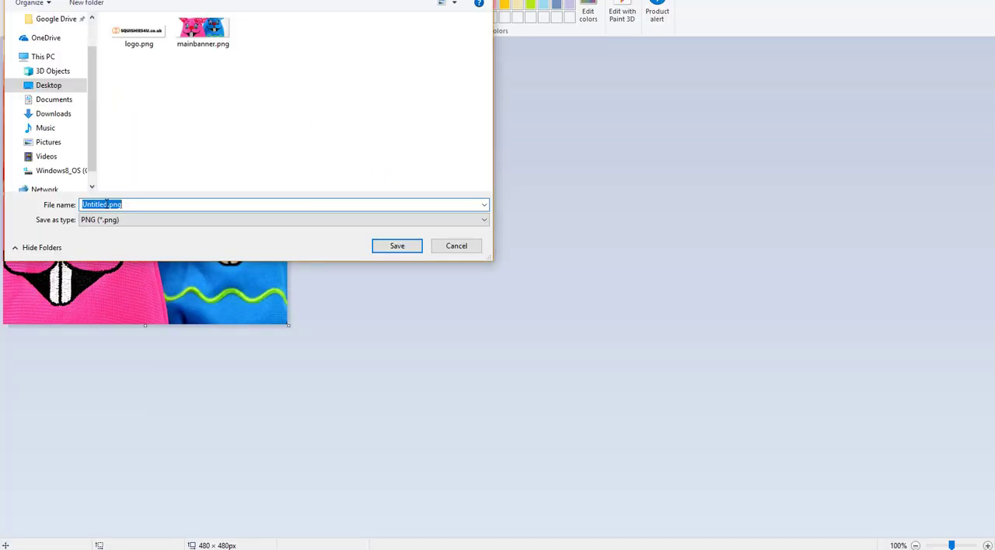
type("mobile")
left_click(400, 247)
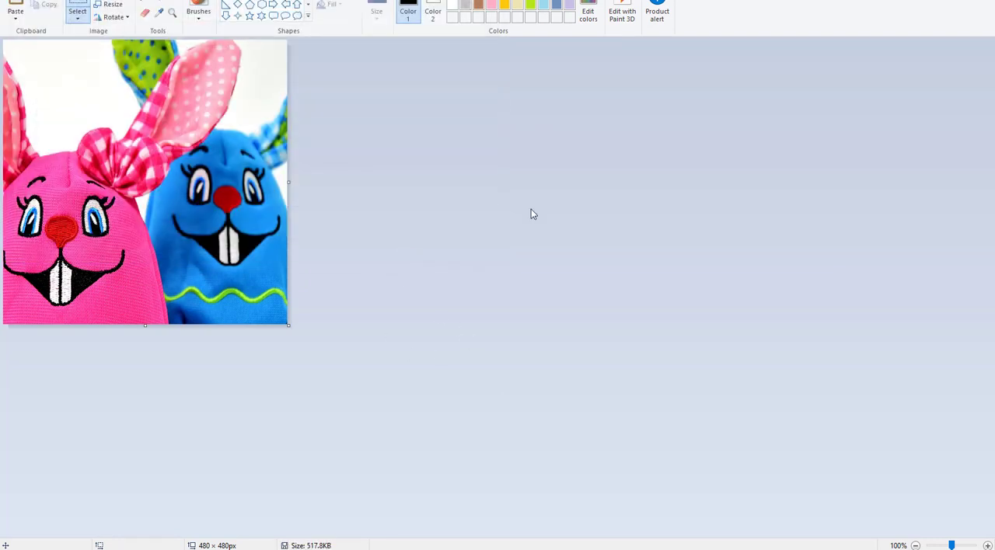
left_click(953, 0)
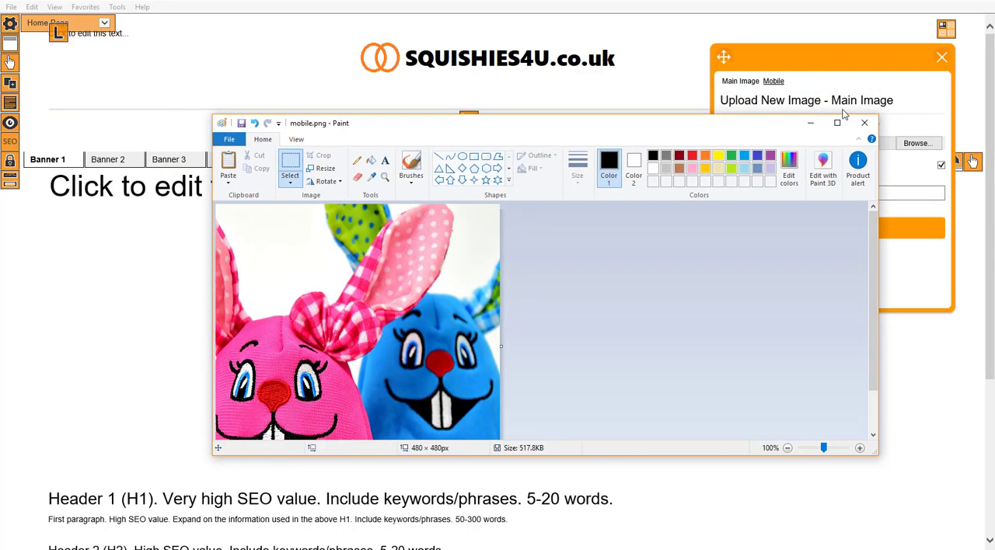
left_click(865, 122)
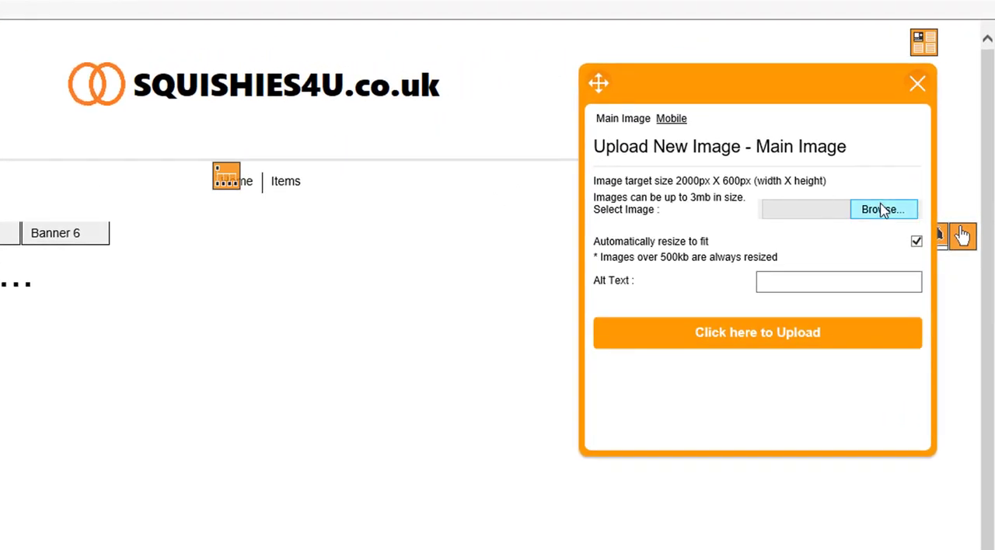
Upload mainbanner.png from the squishies folder as the main image of Banner 1.
left_click(884, 209)
left_click(377, 299)
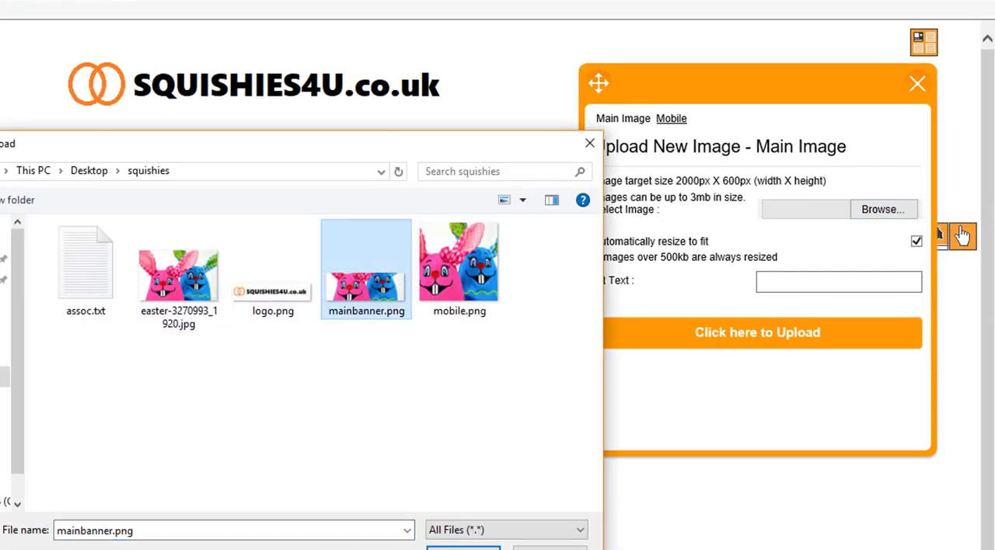
left_click(463, 547)
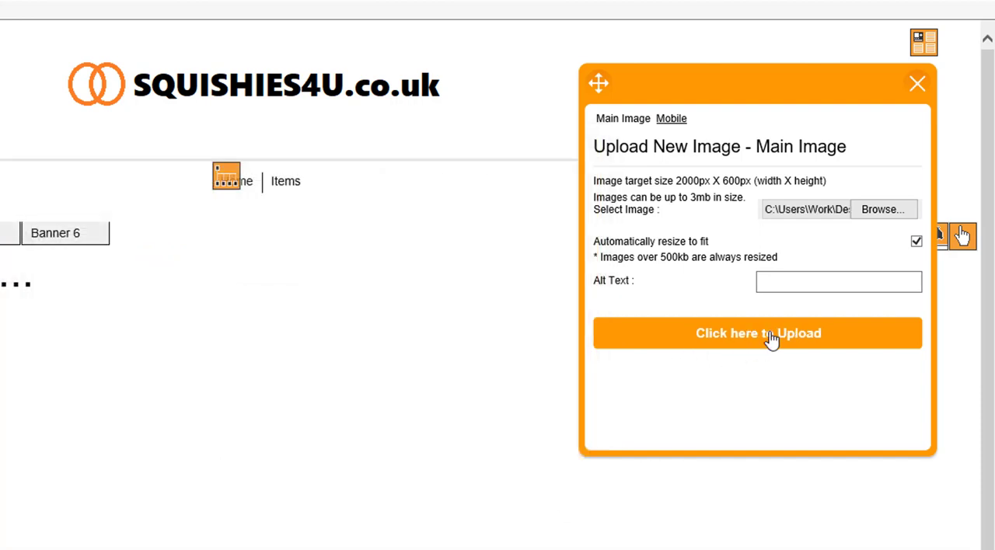
left_click(770, 336)
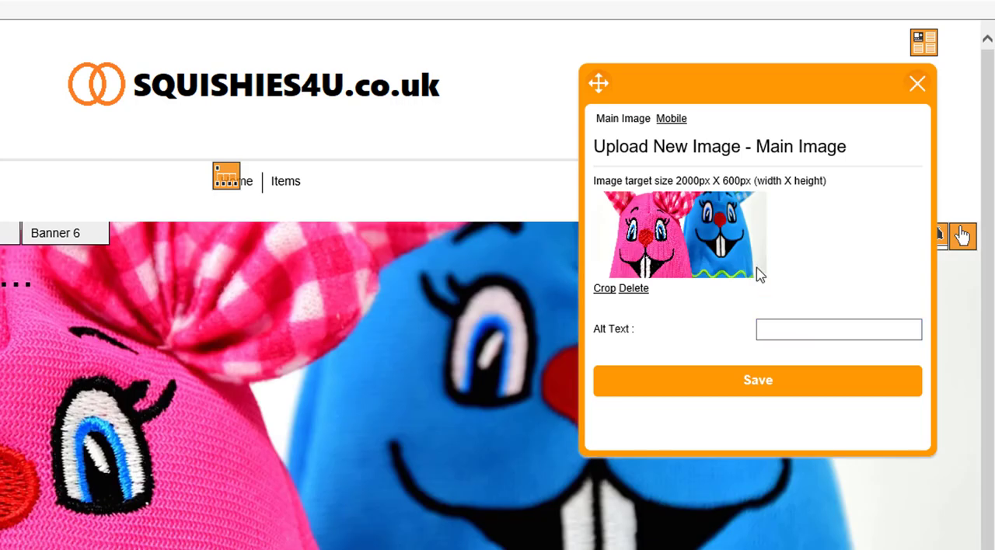
Set the main banner image's alt text to "Squishies Shop" and save it.
left_click(790, 327)
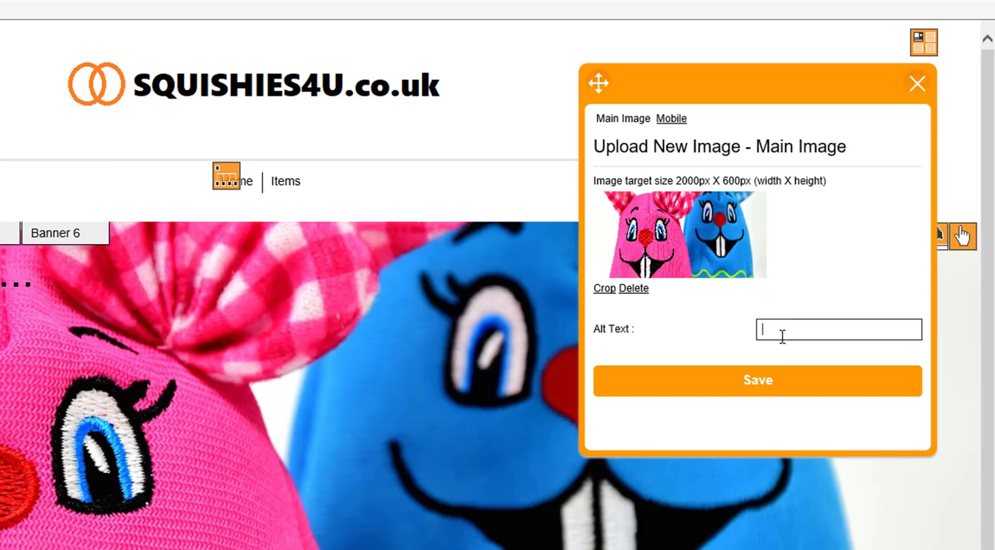
type("Squishies Sh")
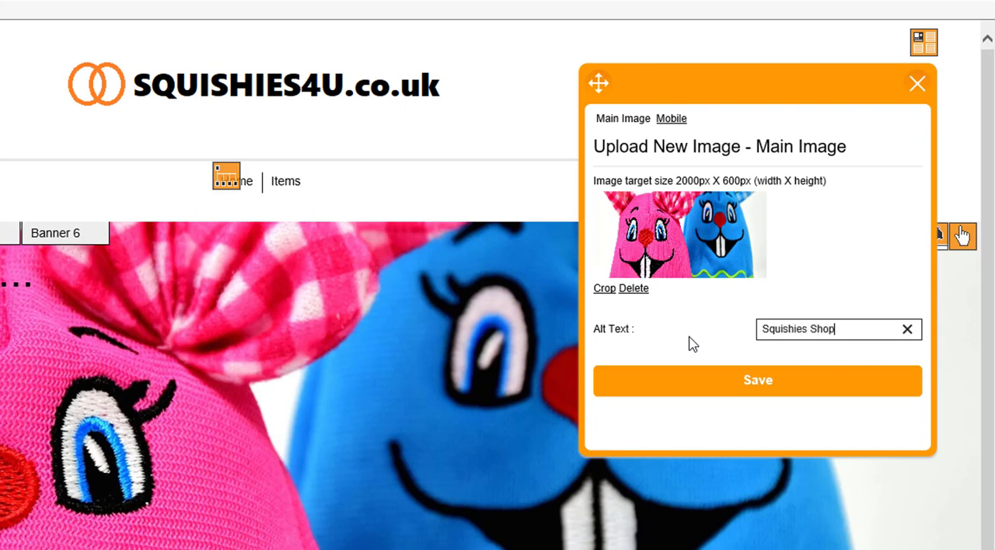
type("op")
left_click(744, 389)
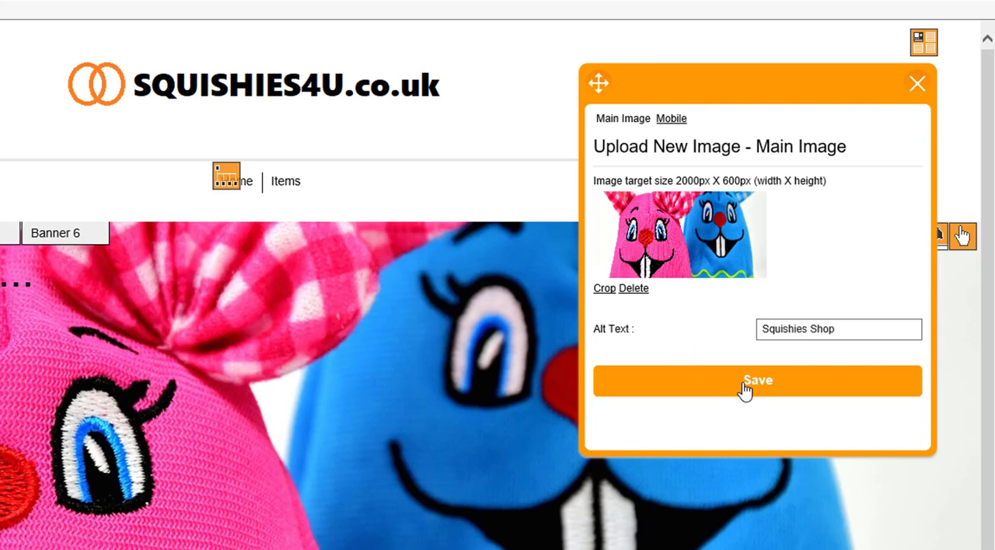
left_click(670, 120)
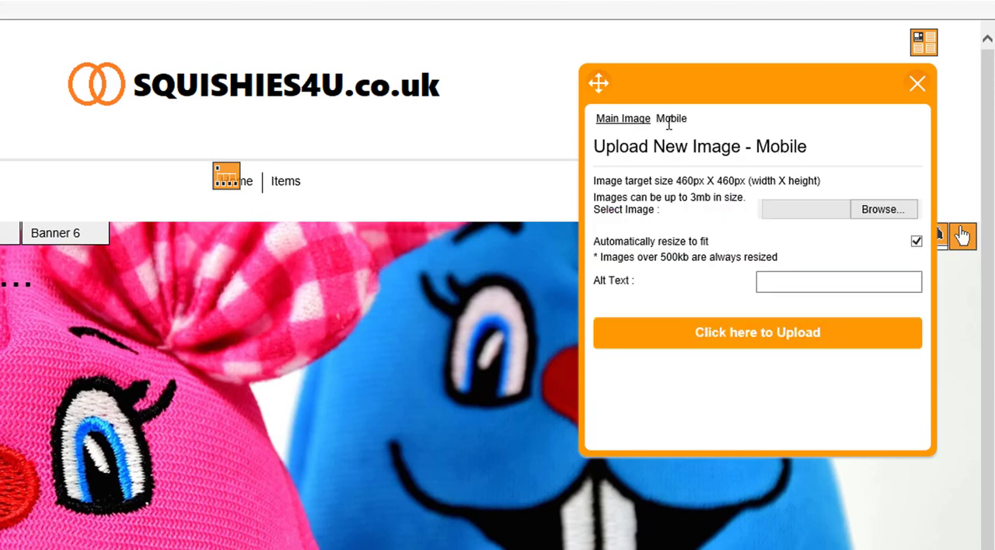
left_click(773, 287)
left_click(886, 209)
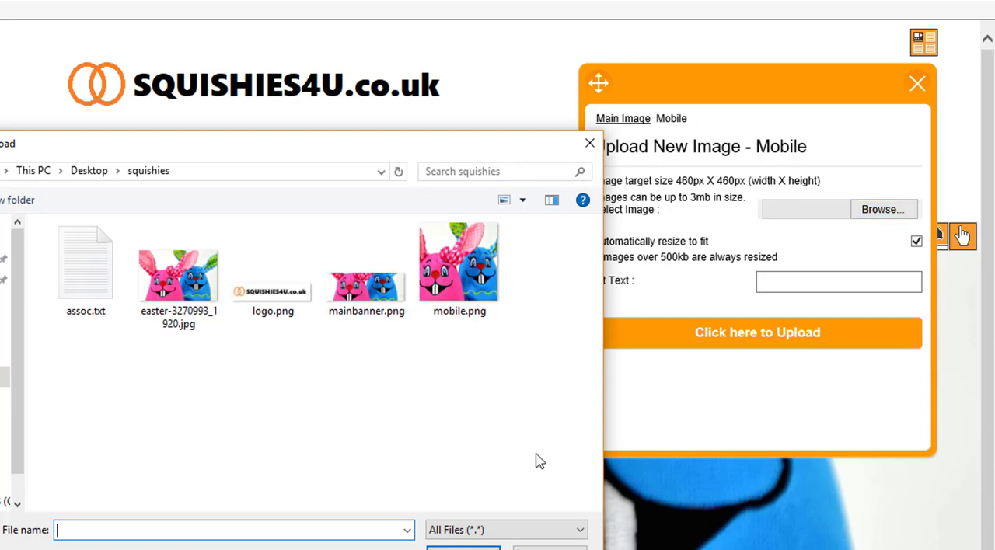
left_click(548, 547)
left_click(645, 120)
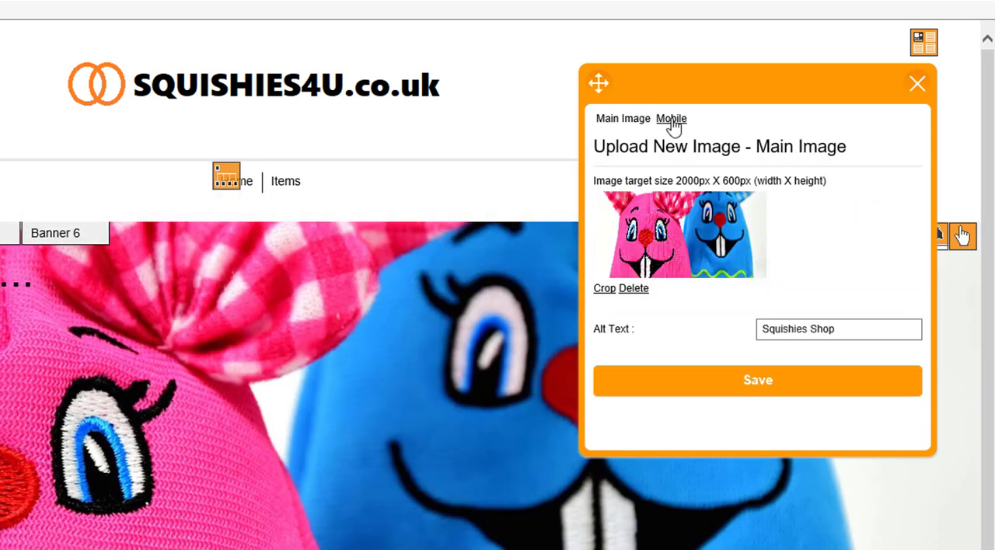
Upload mobile.png from the squishies folder as Banner 1's mobile image with the alt text "Squishies Mobile Shop".
left_click(666, 123)
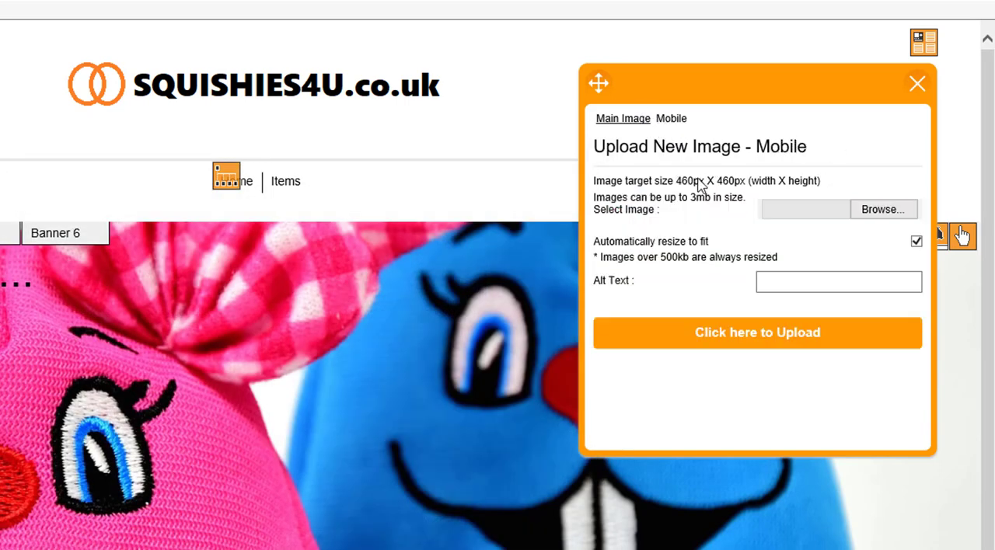
left_click(883, 217)
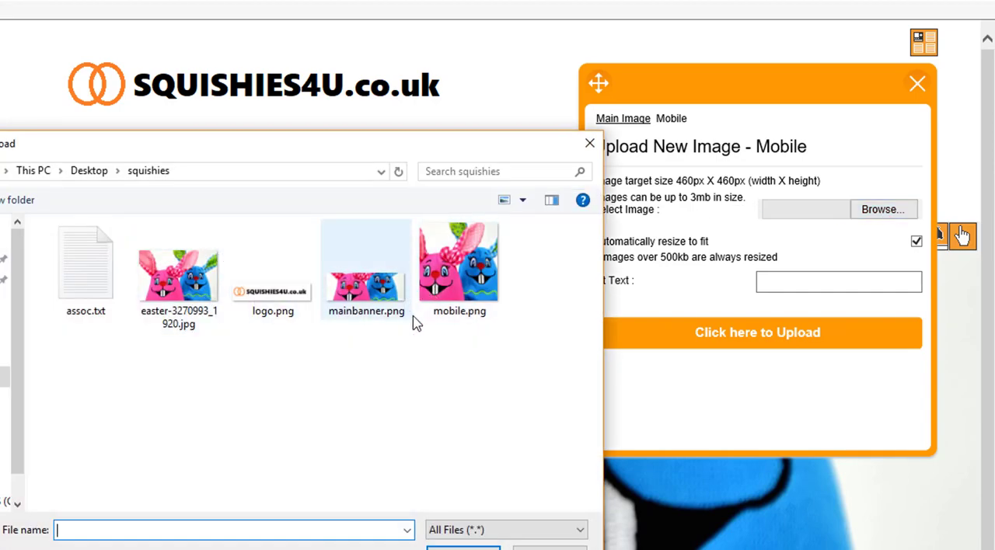
left_click(439, 233)
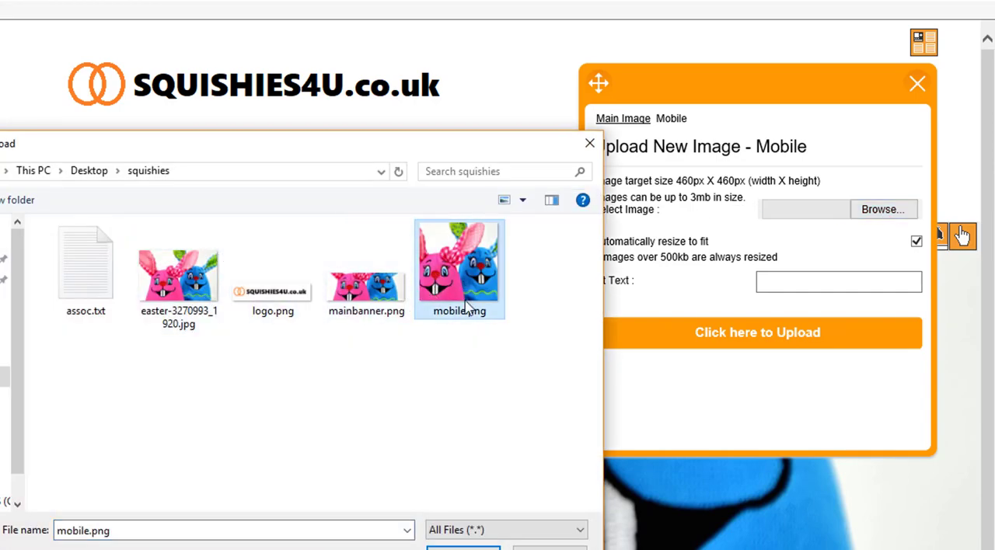
double_click(465, 305)
left_click(791, 287)
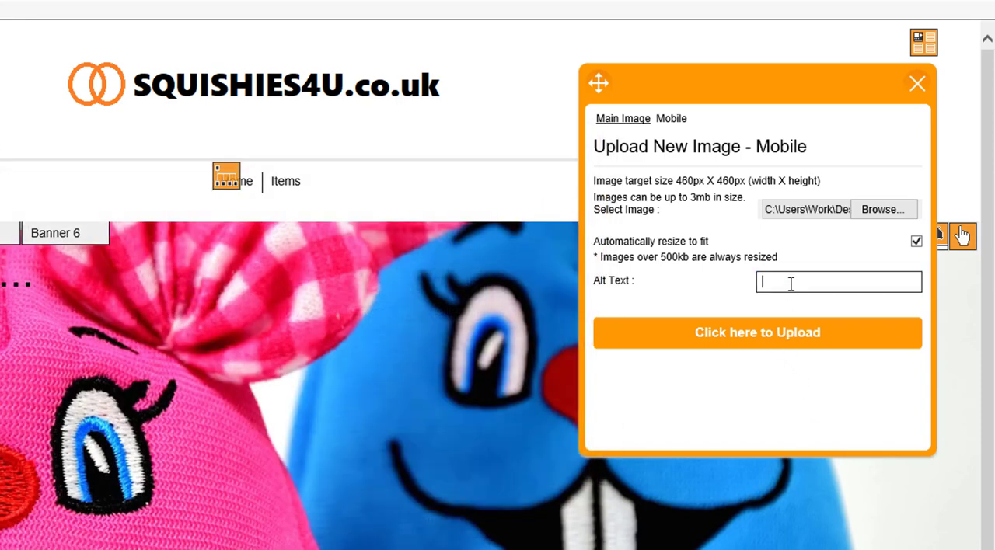
type("Squishies Mobile Shop")
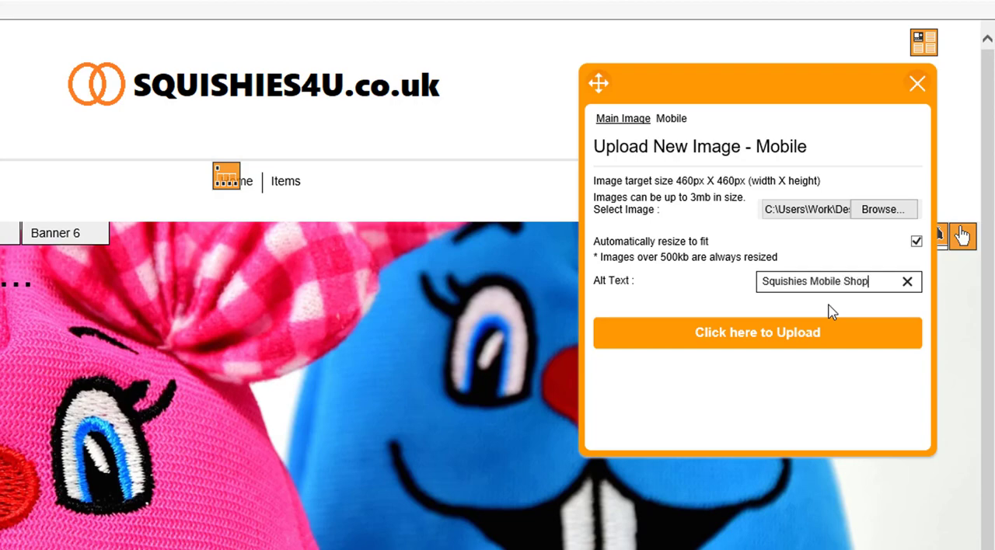
left_click(808, 336)
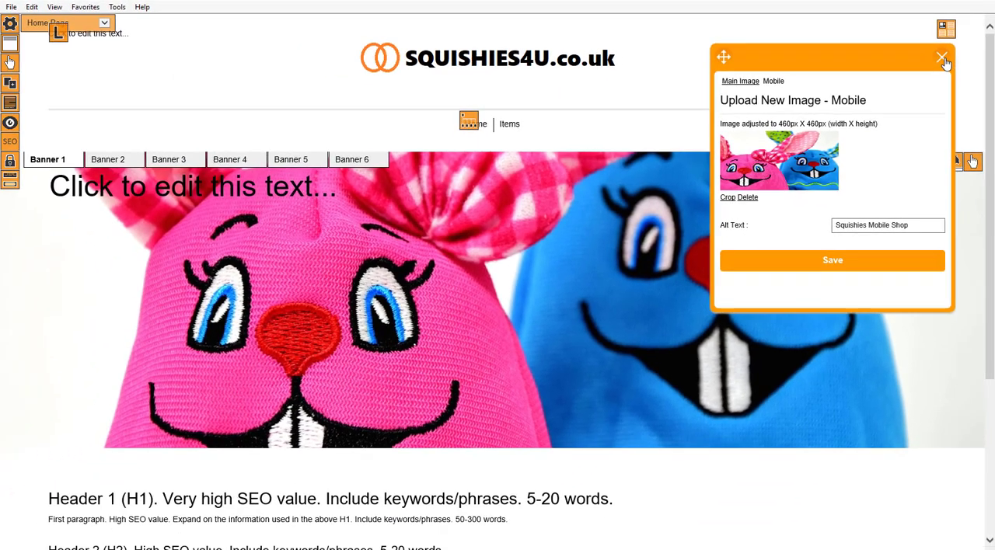
left_click(941, 58)
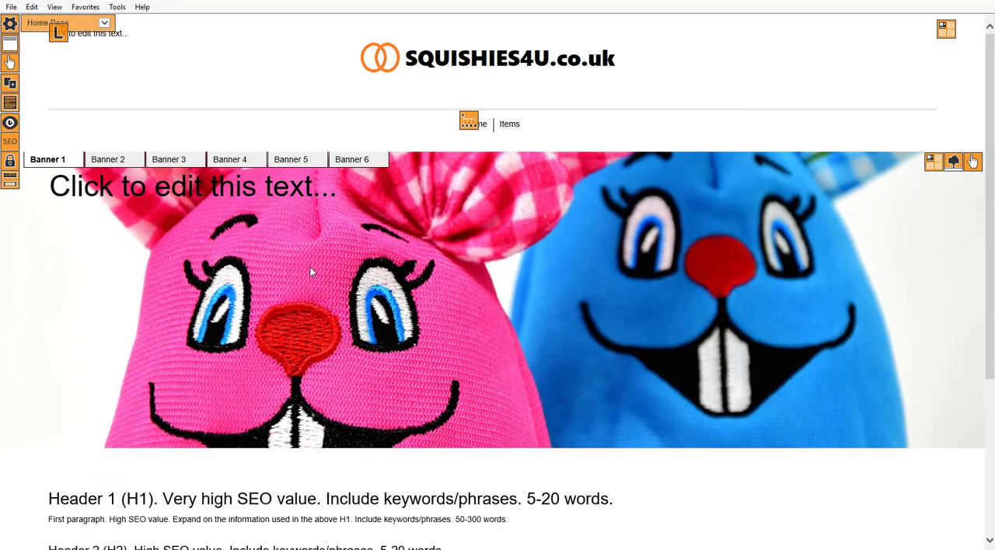
Replace the Header 1 placeholder text below the banner with "Squishies For Sale,".
scroll(309, 272, "down", 3)
scroll(249, 261, "up", 1)
scroll(248, 262, "down", 1)
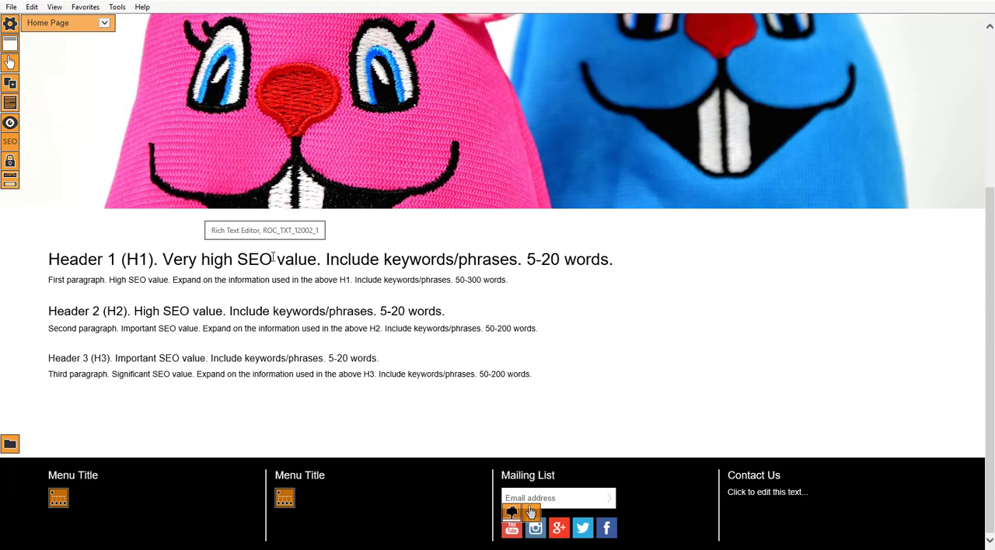
scroll(272, 257, "up", 3)
scroll(272, 256, "down", 2)
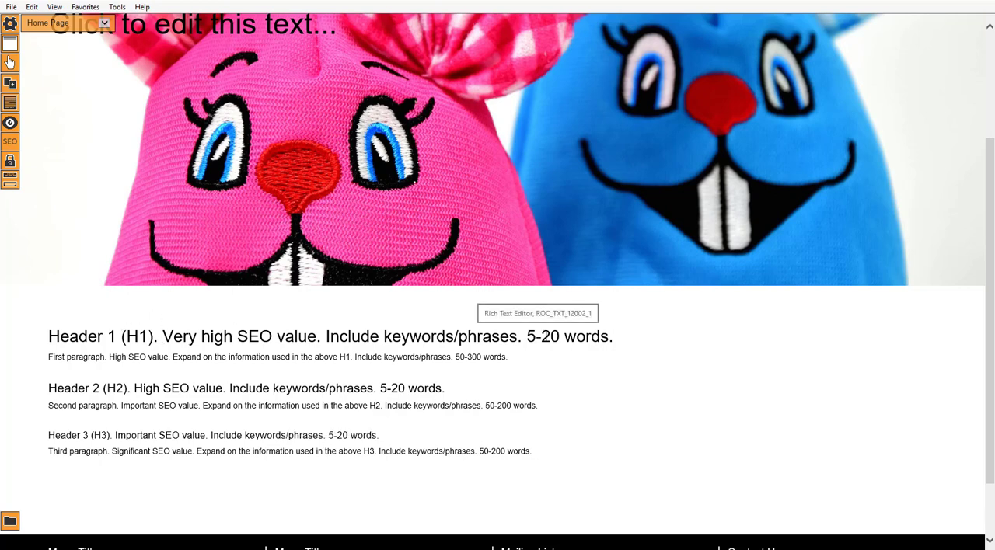
left_click(619, 336)
left_click_drag(620, 337, 49, 337)
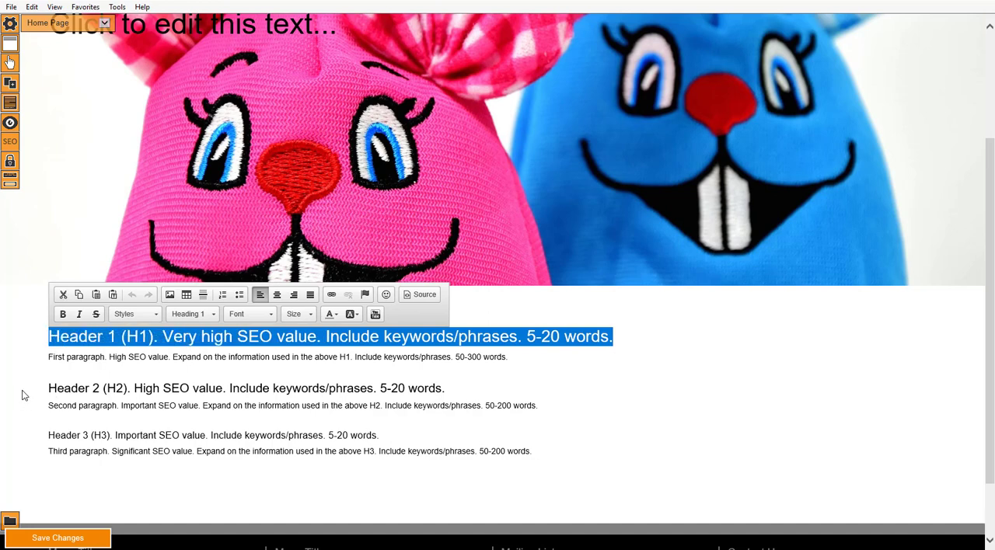
type("Squishi")
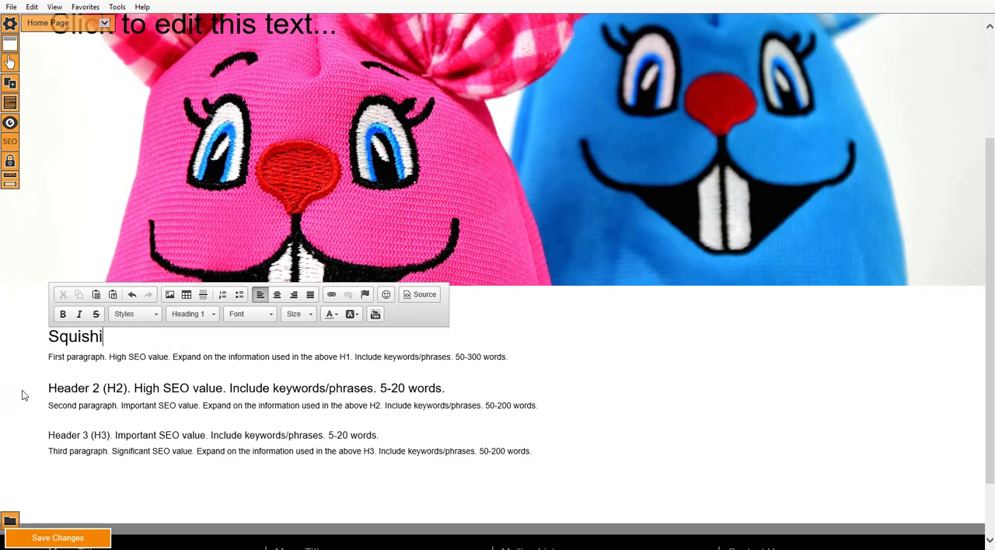
type("es Foe")
key("BackSpace")
type("r Sale,")
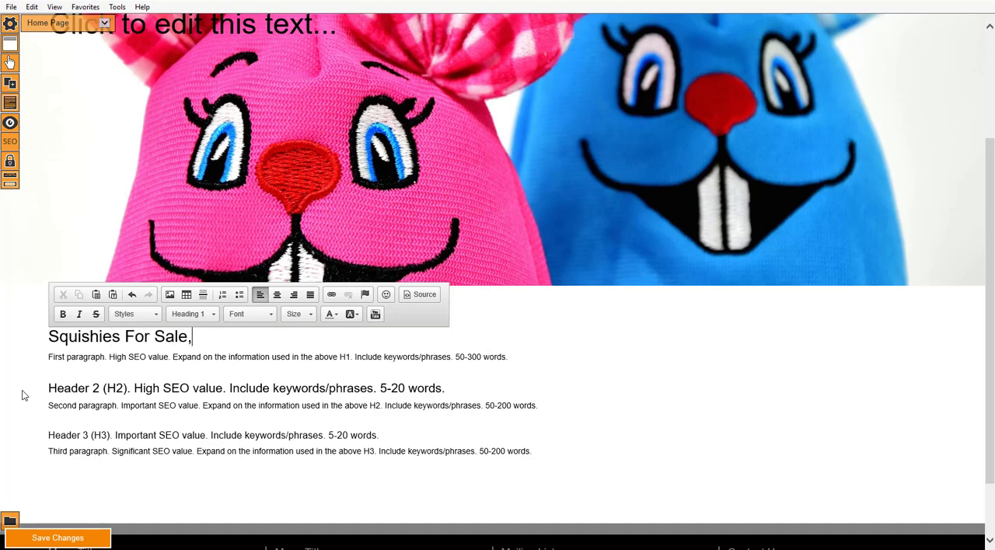
type(" Fast")
key("BackSpace")
key("BackSpace")
key("BackSpace")
key("BackSpace")
type("ree Deli")
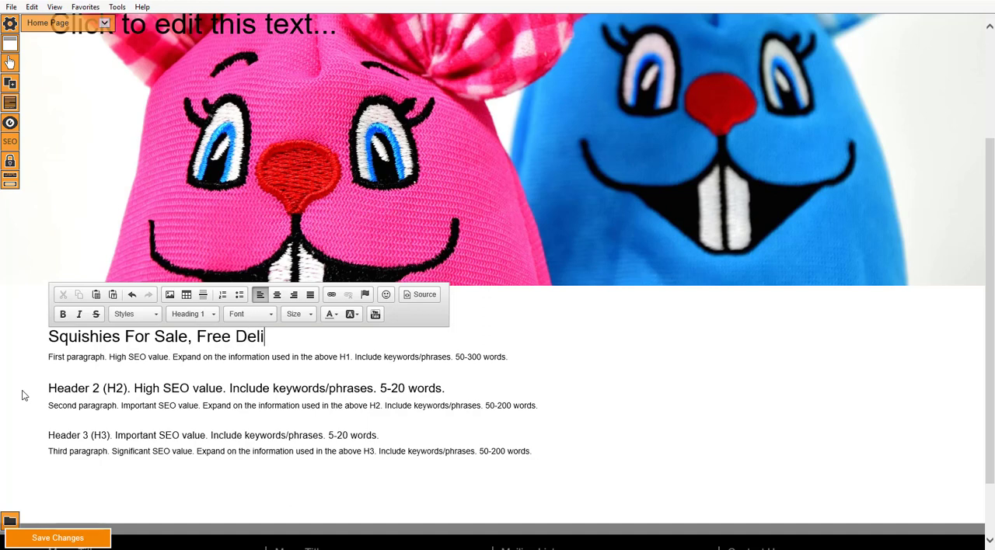
key("BackSpace")
key("BackSpace")
key("BackSpace")
key("BackSpace")
key("BackSpace")
key("BackSpace")
key("BackSpace")
key("BackSpace")
key("BackSpace")
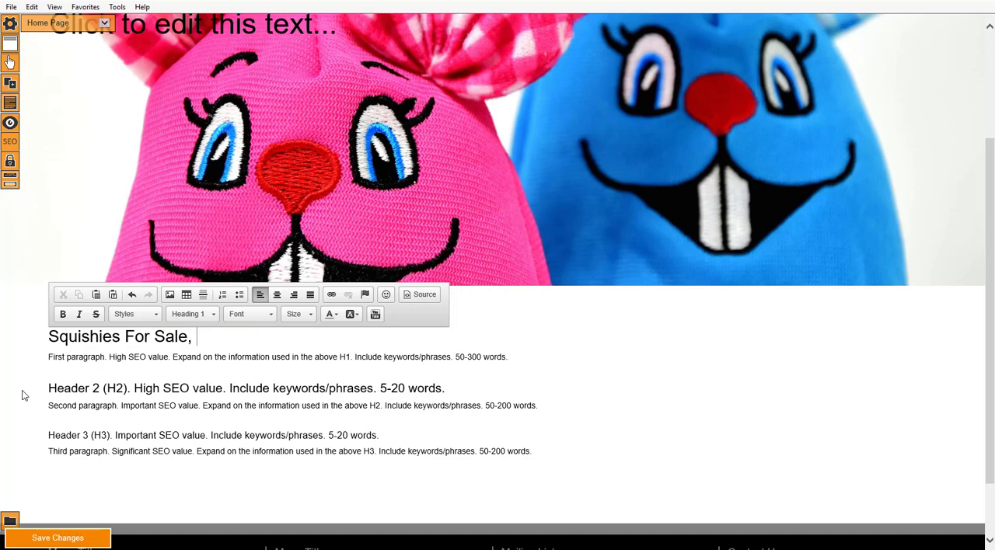
type("All Differe")
key("BackSpace")
key("BackSpace")
key("BackSpace")
key("BackSpace")
key("BackSpace")
key("BackSpace")
key("BackSpace")
key("BackSpace")
key("BackSpace")
key("BackSpace")
key("BackSpace")
Complete the main heading with "Cakes, Unicorns, Horses and Lots More" and centre it.
type("Cakes, Un")
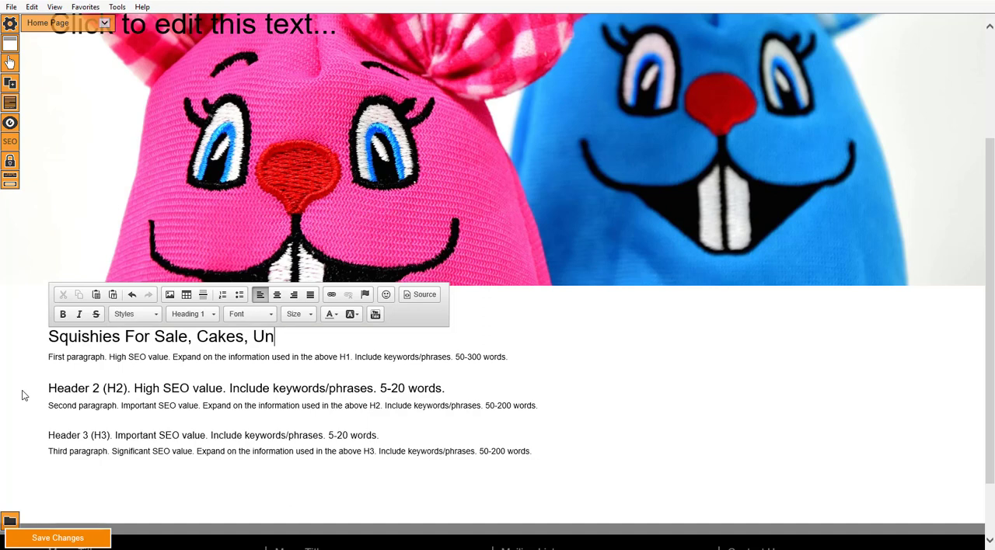
type("icorns, Ho")
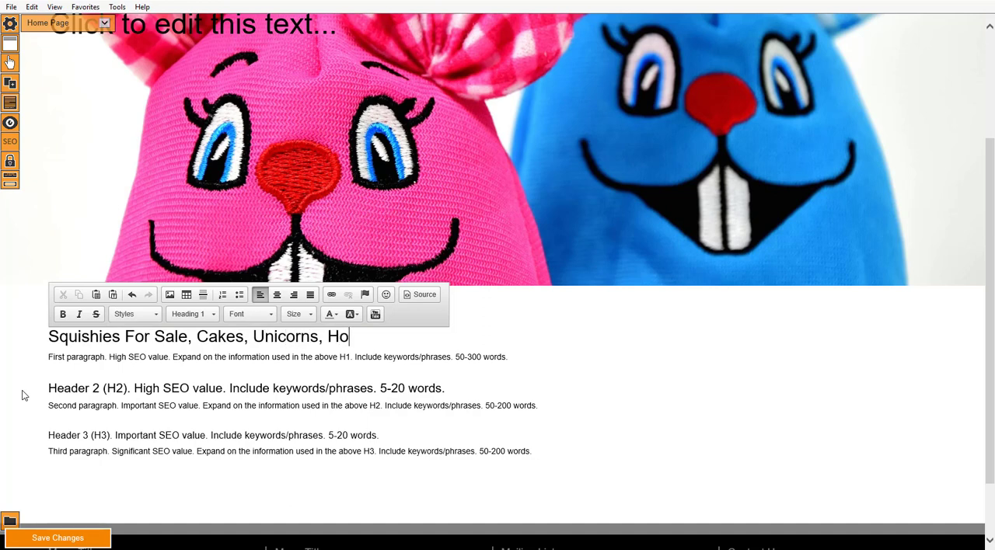
type("rses and Lots More")
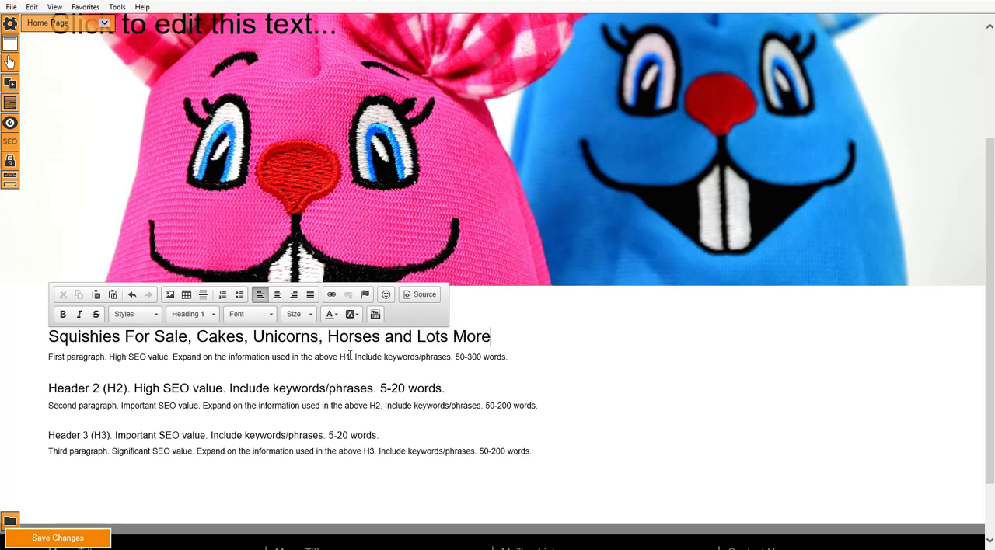
left_click_drag(491, 338, 53, 364)
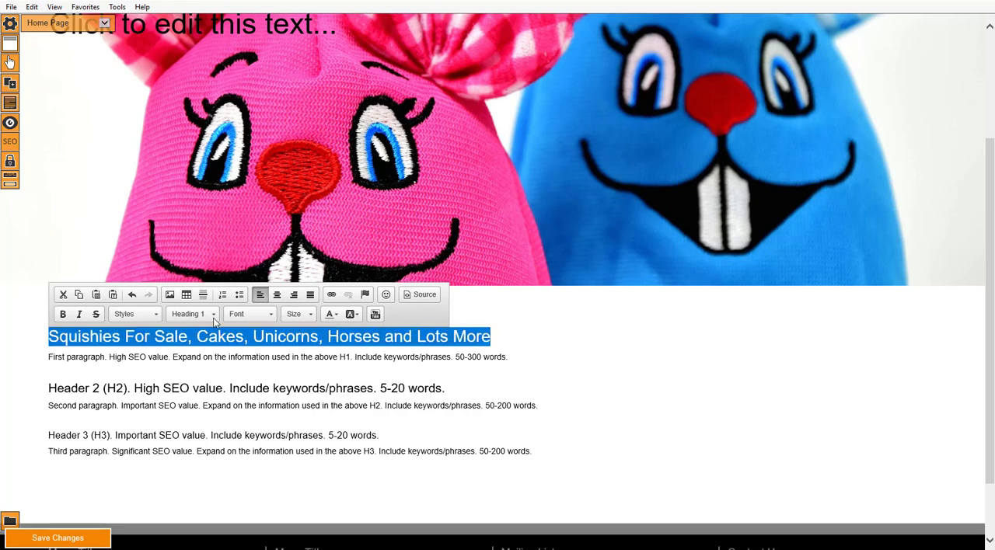
left_click(277, 298)
Replace the first paragraph's placeholder with "Come and see a huge selection of squishies for sale on our squishies online store".
left_click(443, 358)
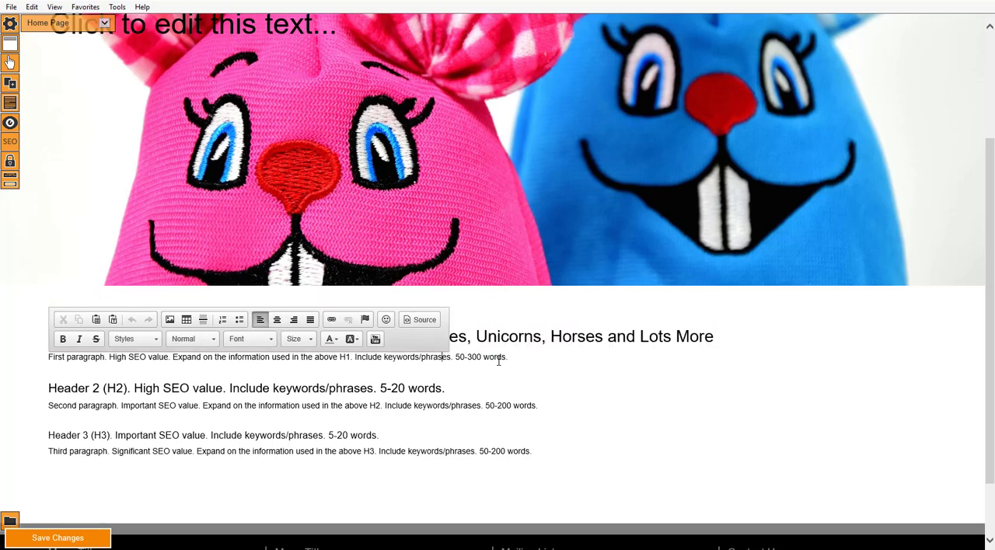
left_click_drag(512, 358, 8, 360)
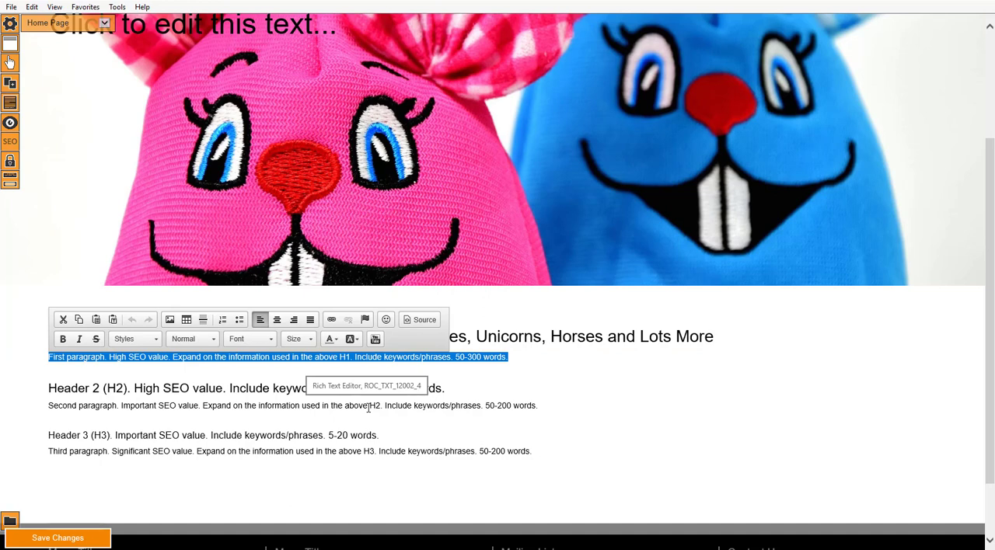
key("Delete")
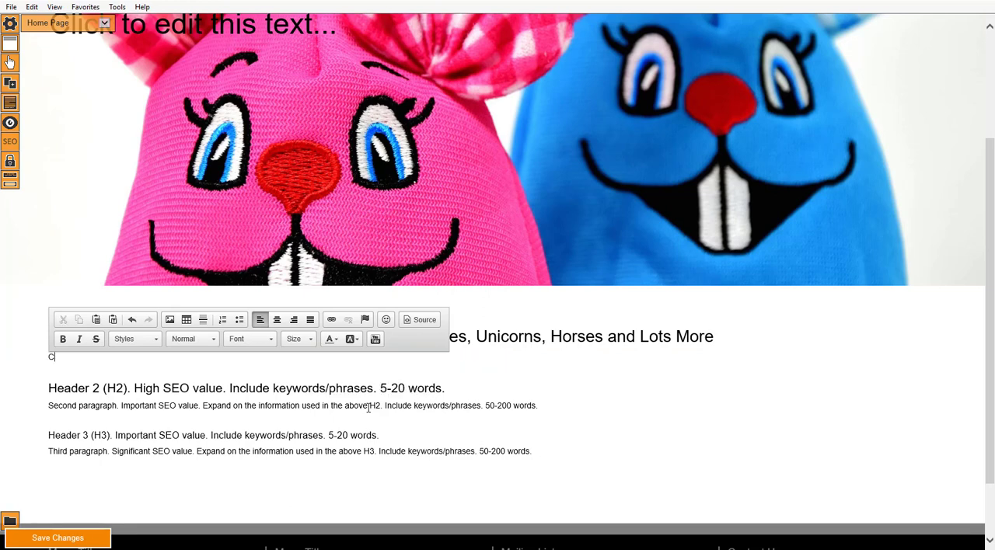
type("Come and see a huge selection")
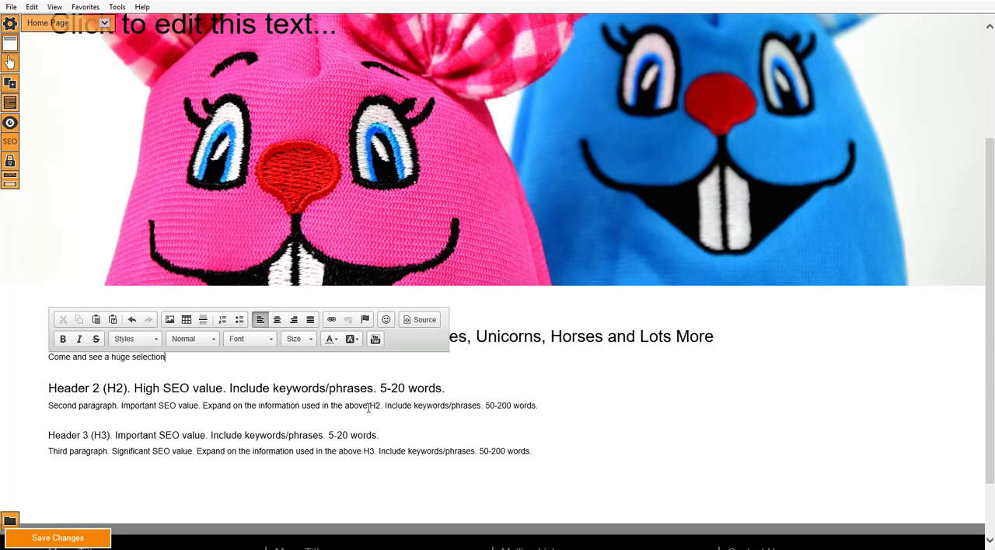
type(" of squishies for sale on our squis")
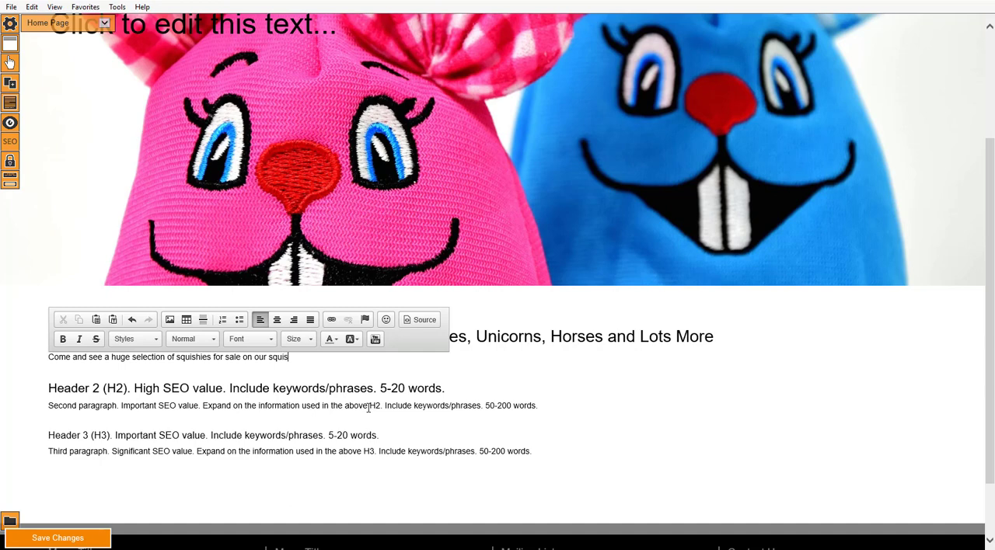
type("hies online store")
Centre the first paragraph under the main heading.
left_click_drag(351, 358, 48, 358)
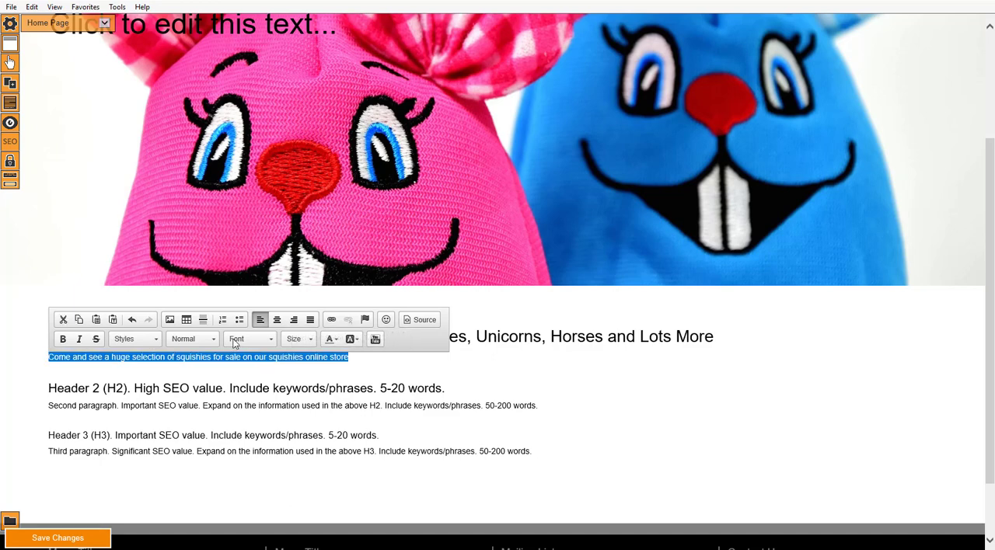
left_click(276, 320)
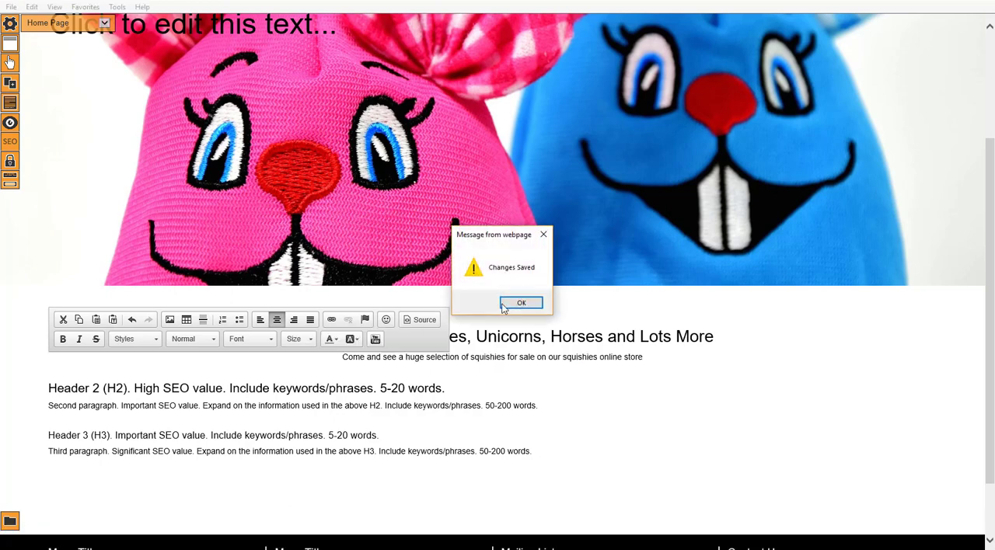
left_click(509, 305)
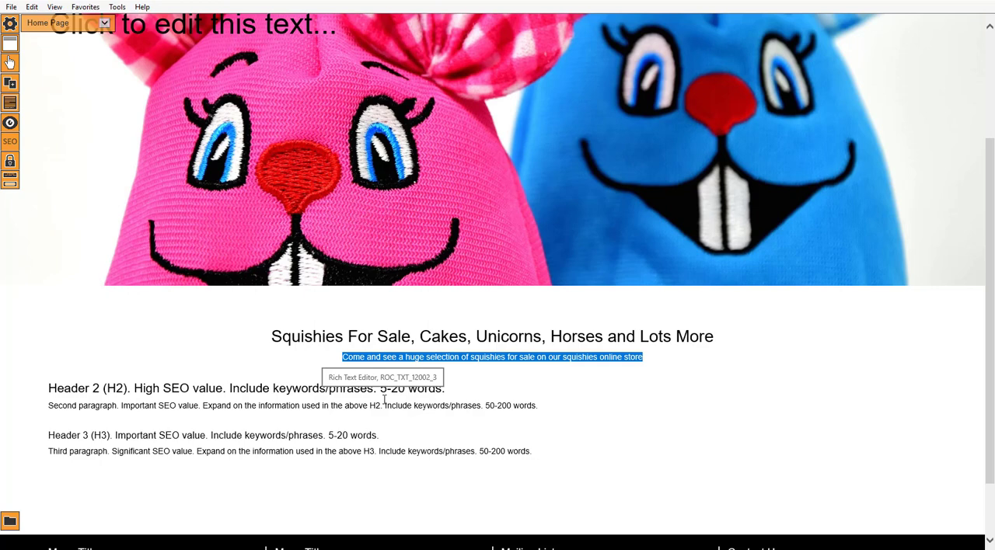
left_click(122, 332)
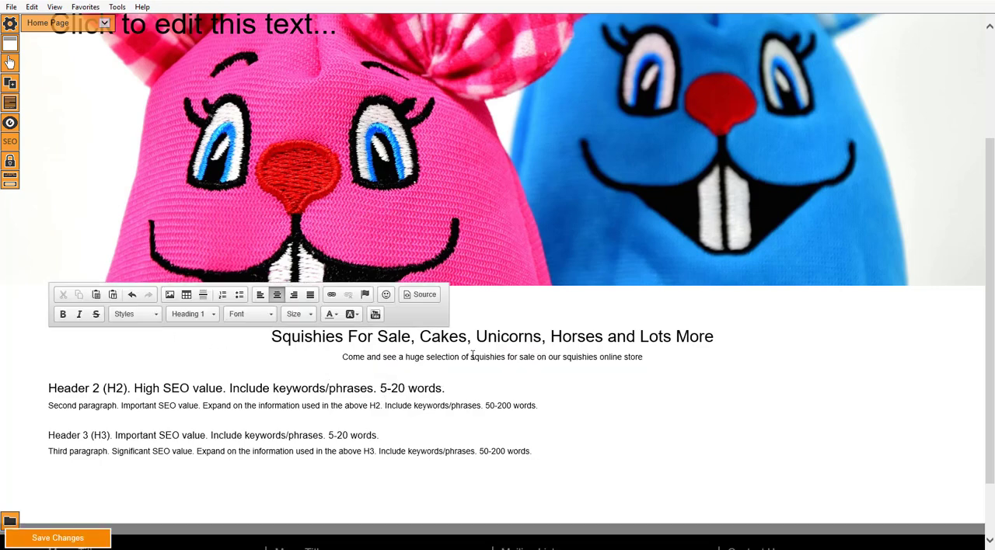
left_click(549, 381)
left_click(553, 400)
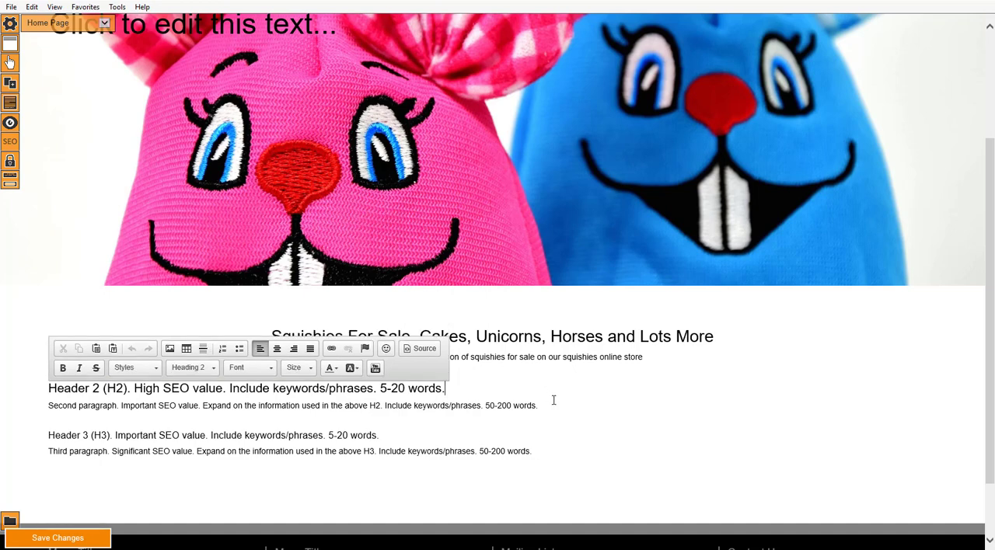
left_click(28, 419)
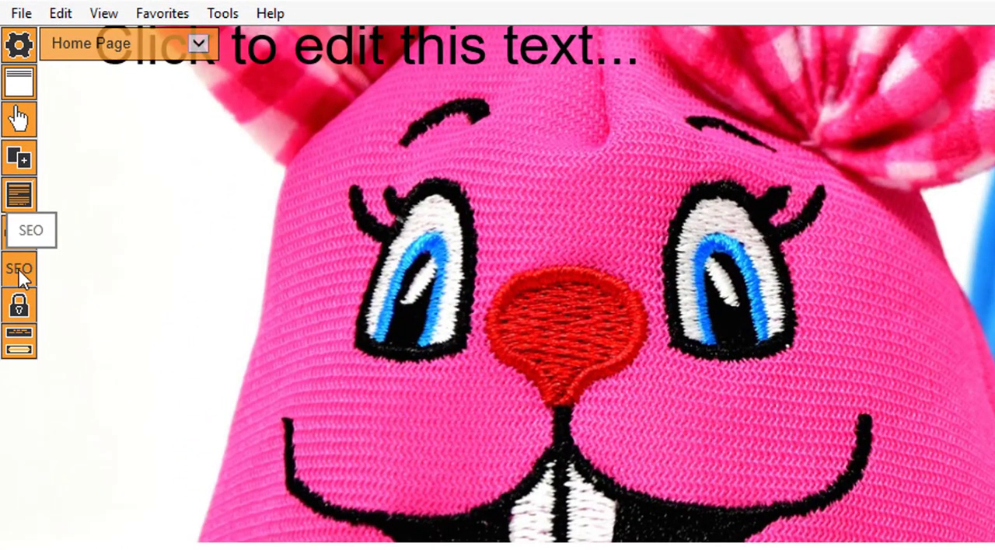
Open the home page's SEO analysis, look up keyword suggestions for "squishies" and return to the main heading.
left_click(19, 272)
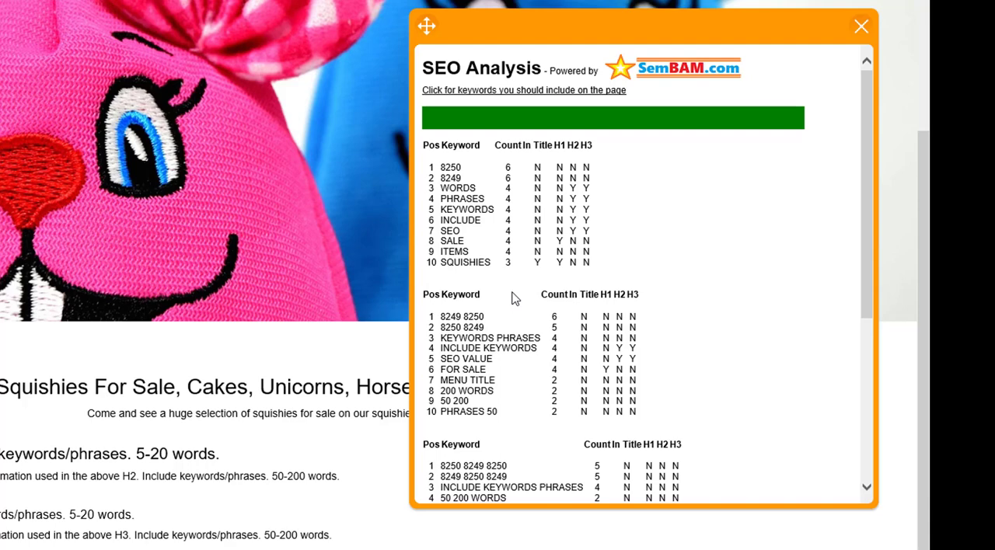
left_click(482, 97)
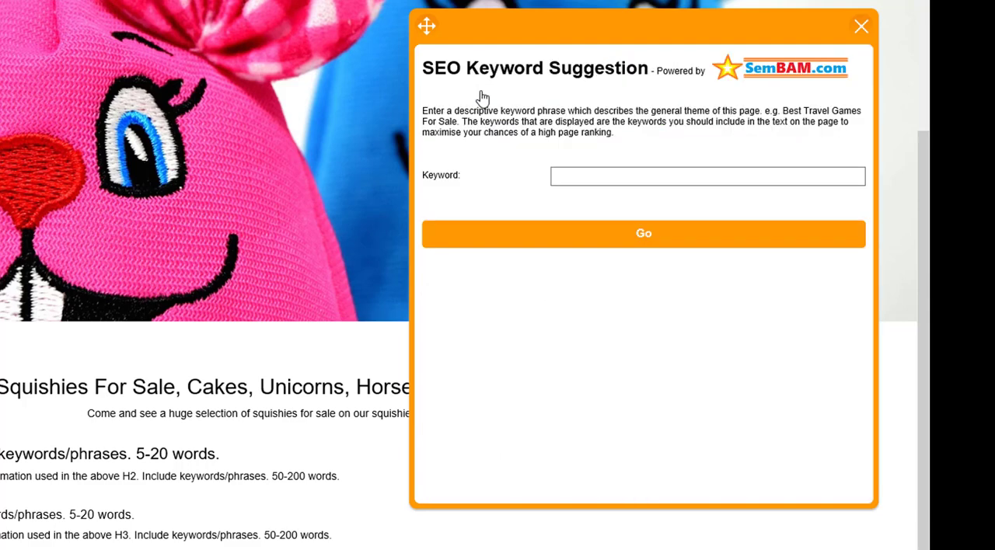
left_click(580, 178)
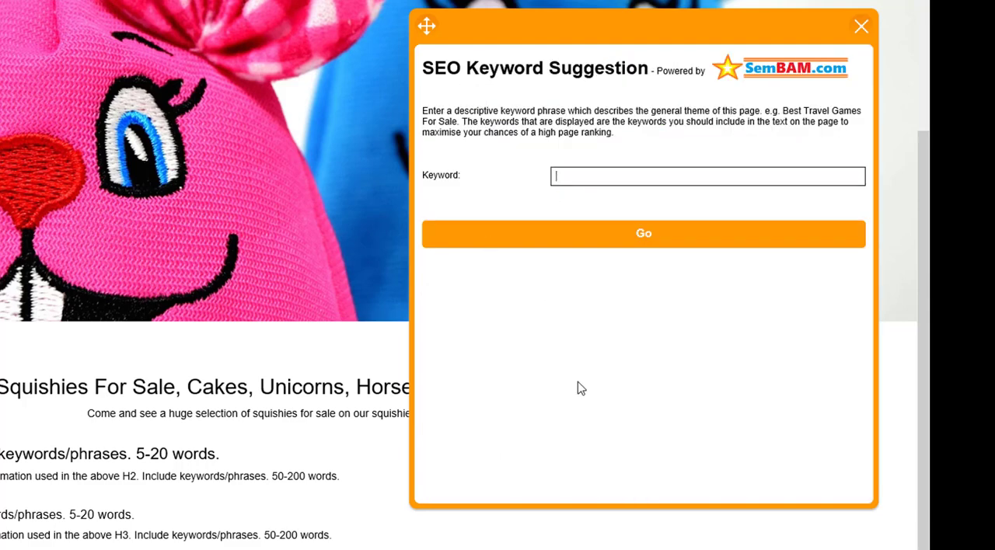
type("squishies")
key("Return")
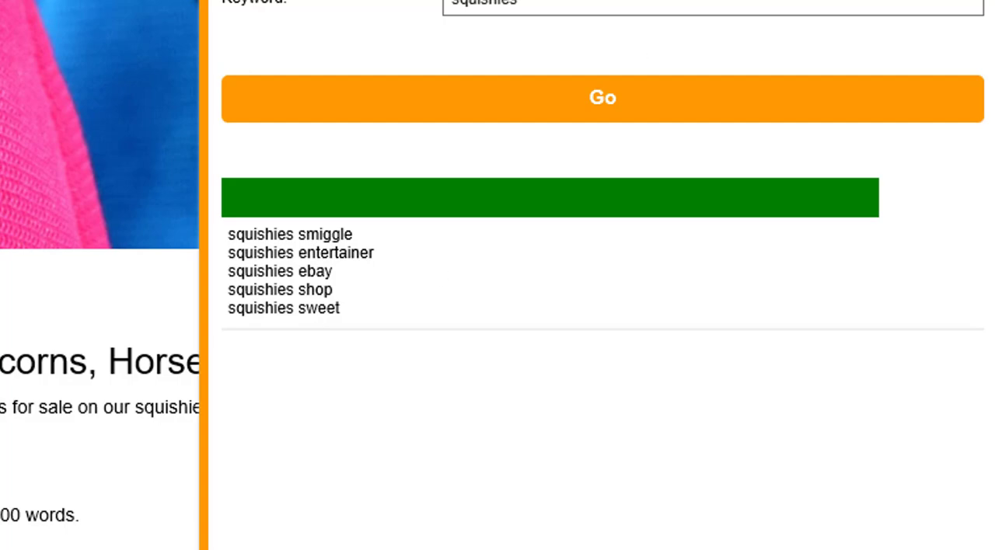
left_click(340, 390)
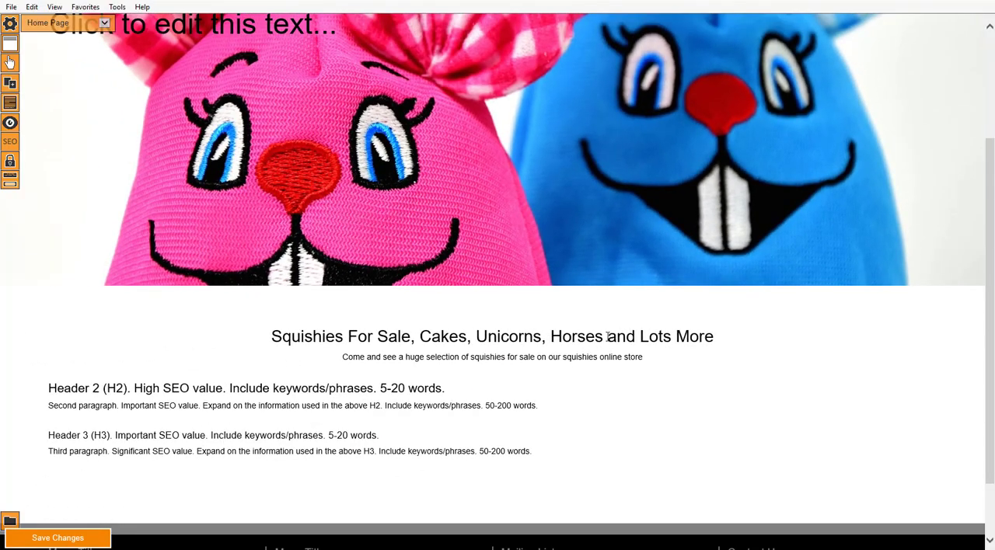
left_click(608, 336)
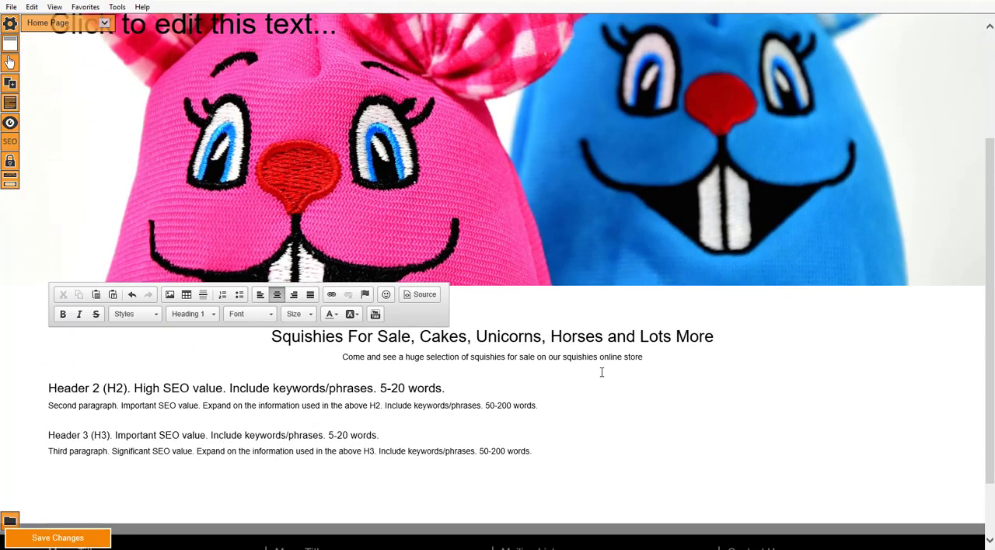
Add ", Sweets" after "Horses" in the main heading.
type(", Sweets")
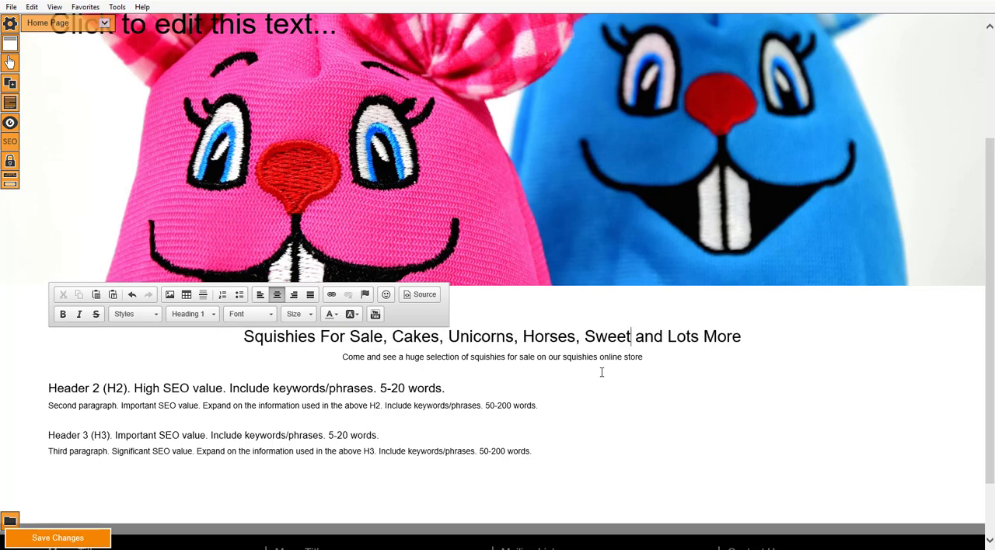
left_click(370, 365)
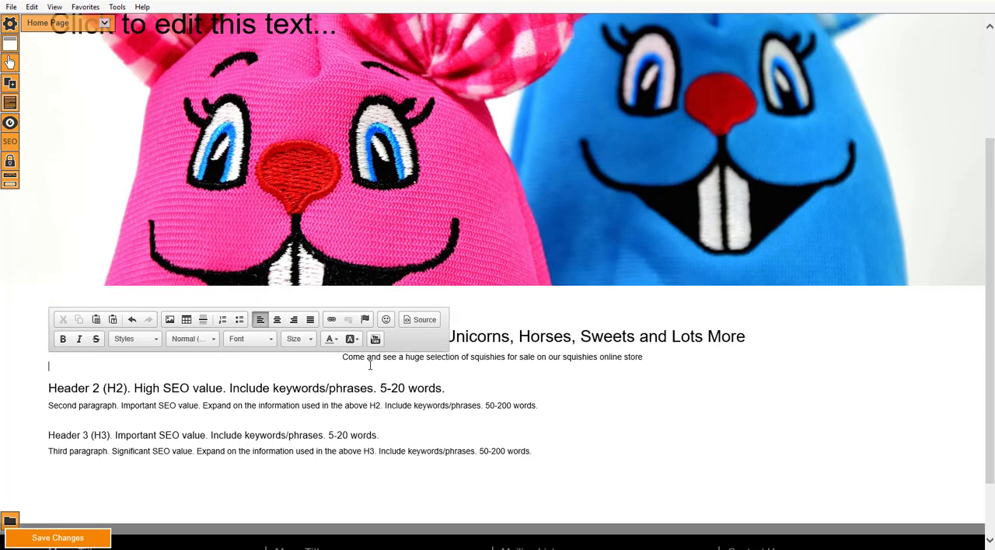
Replace the second heading's placeholder with "The Best Squishies Shop On the Web" and save the page.
left_click(341, 384)
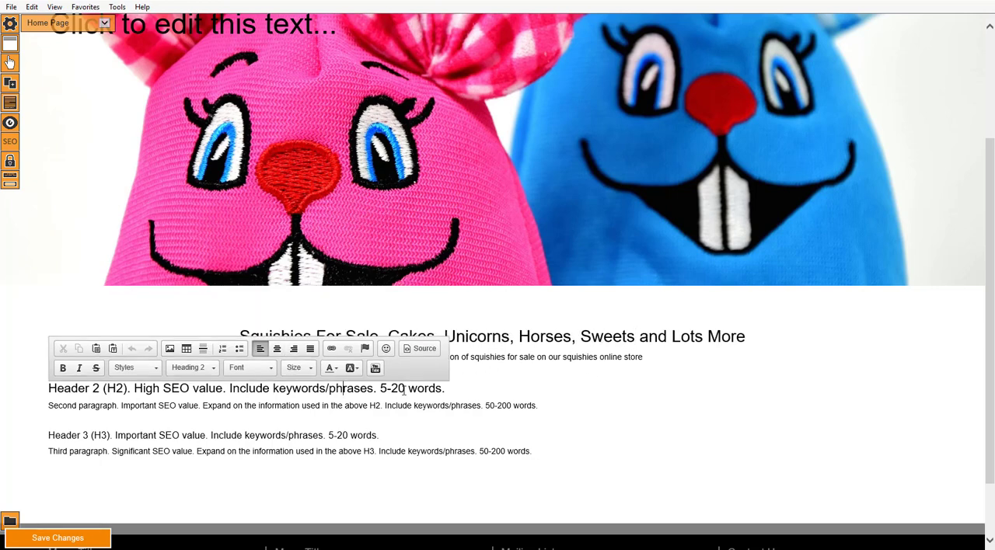
left_click(491, 415)
left_click(504, 390)
left_click_drag(448, 389, 68, 394)
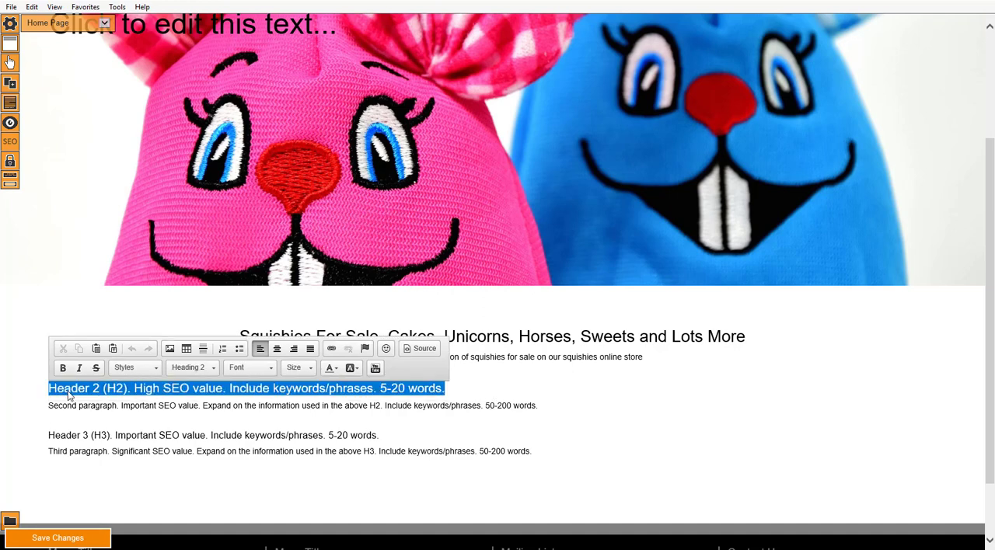
type("The B")
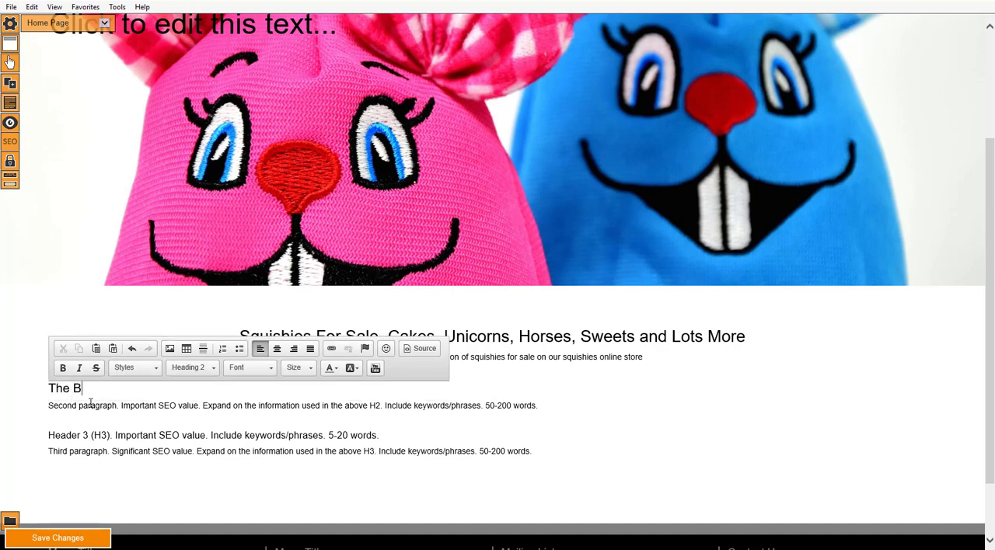
type("est Squishies Shop On the Web")
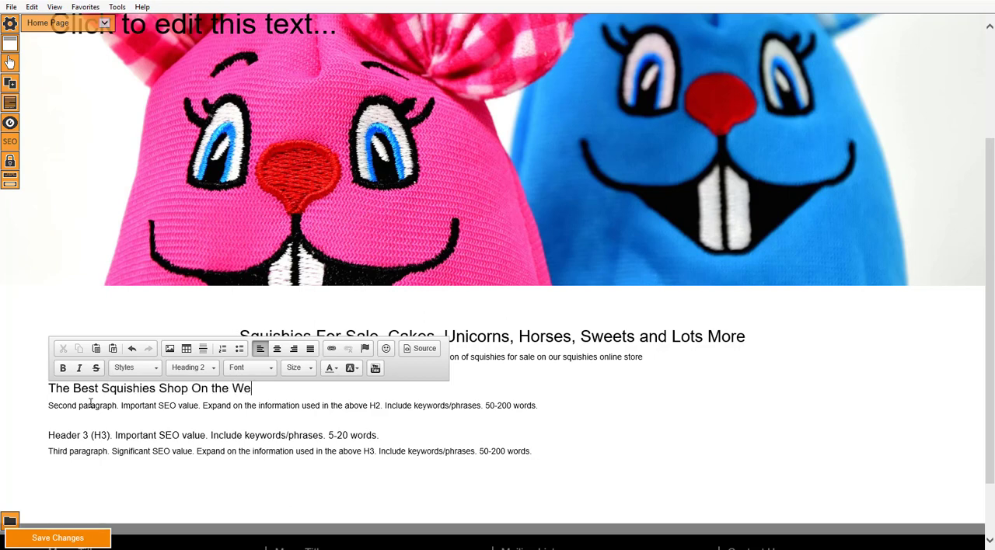
left_click(174, 405)
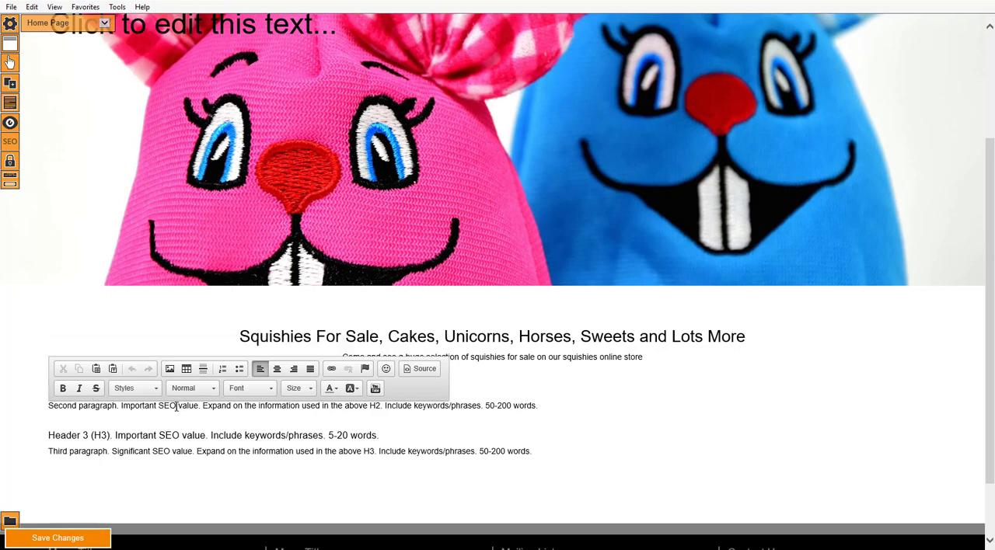
left_click(77, 536)
left_click(521, 302)
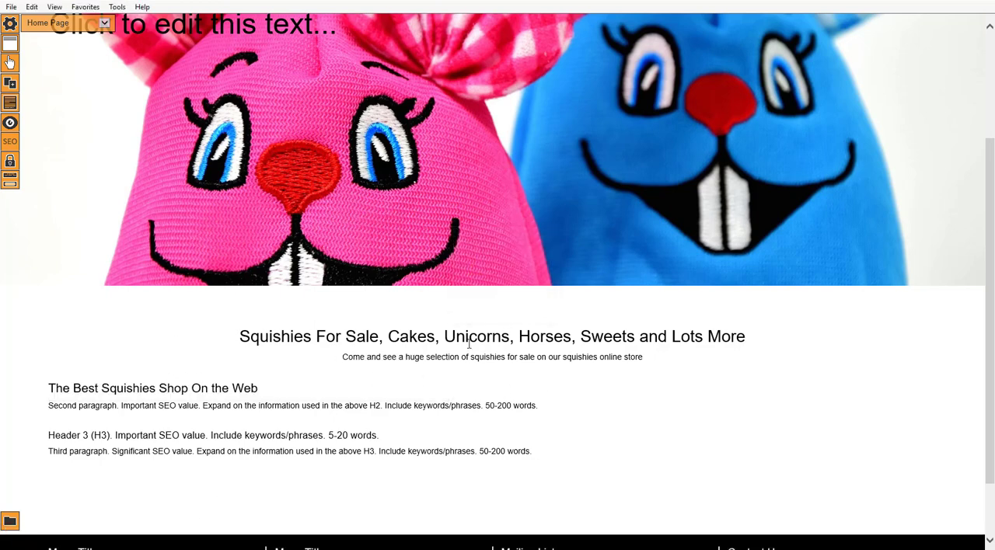
Look up SEO keyword suggestions for "Cake Squishies".
left_click(10, 144)
left_click(649, 108)
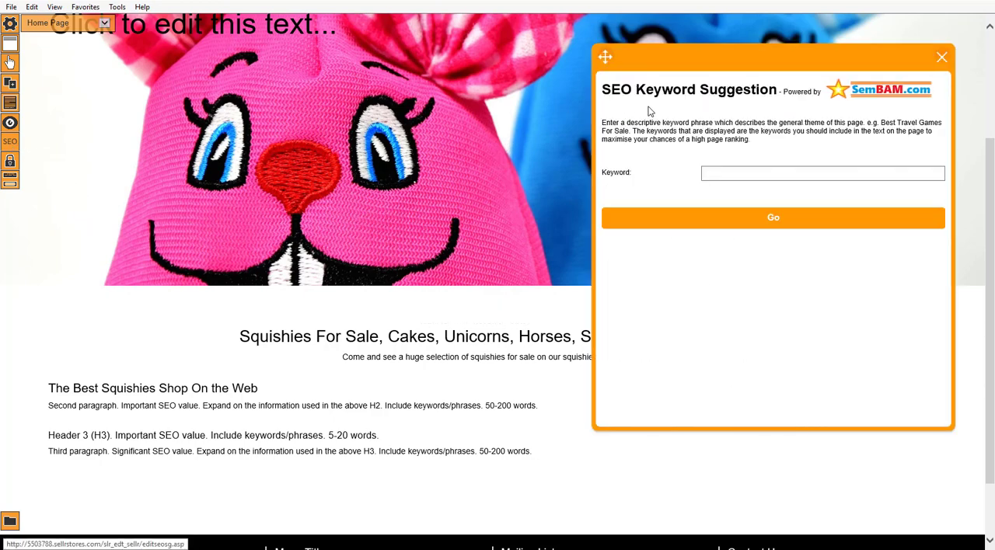
left_click(723, 178)
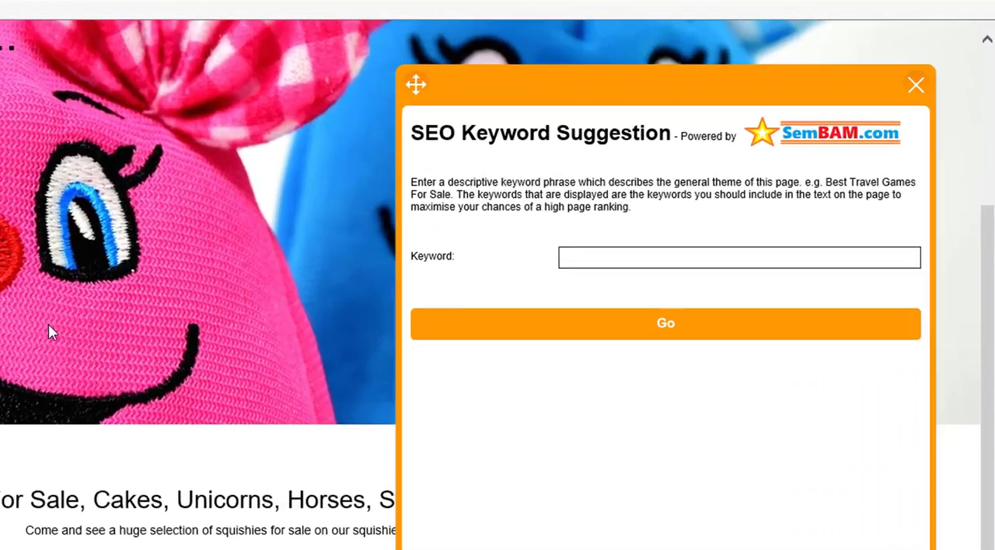
type("Cake Squishies")
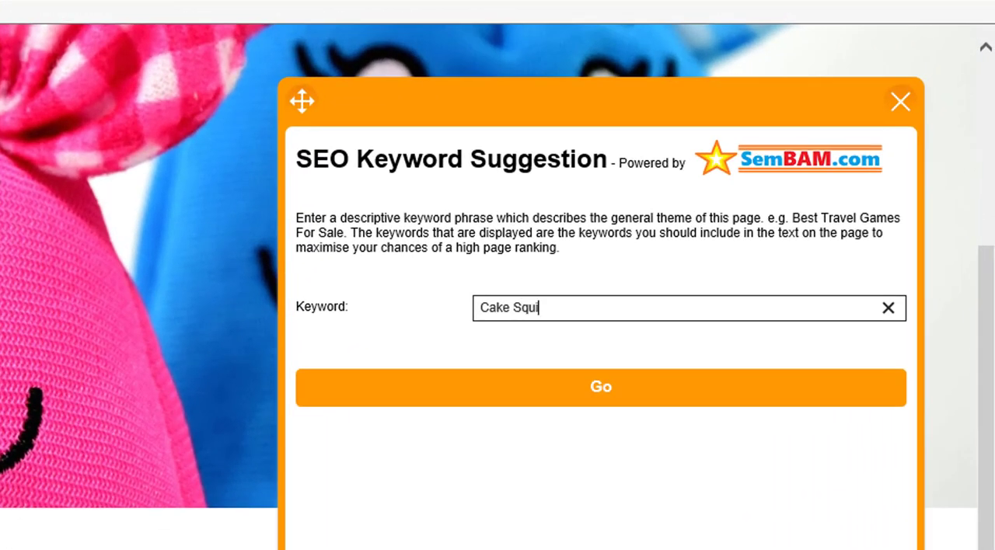
key("Return")
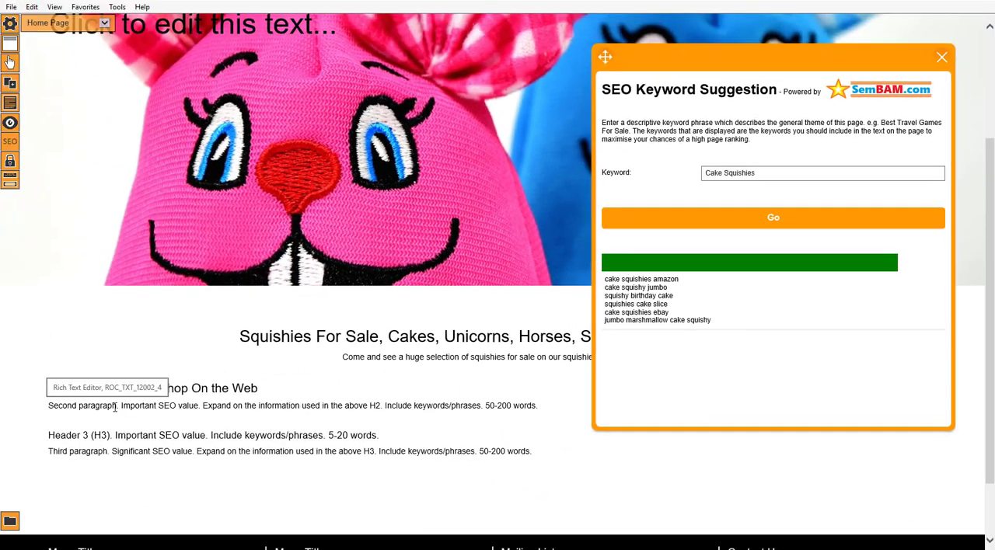
Replace the second paragraph's placeholder with "Jumbo Cake Squishies, Caske Slice Squishies, Marshmallow Cake Squishies" and save the page.
left_click(122, 405)
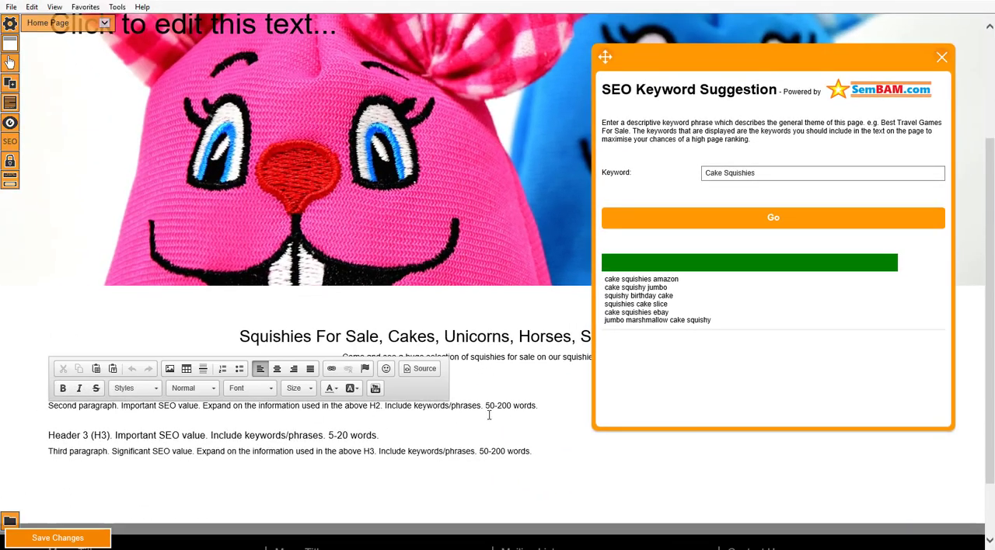
left_click_drag(540, 405, 55, 414)
key("BackSpace")
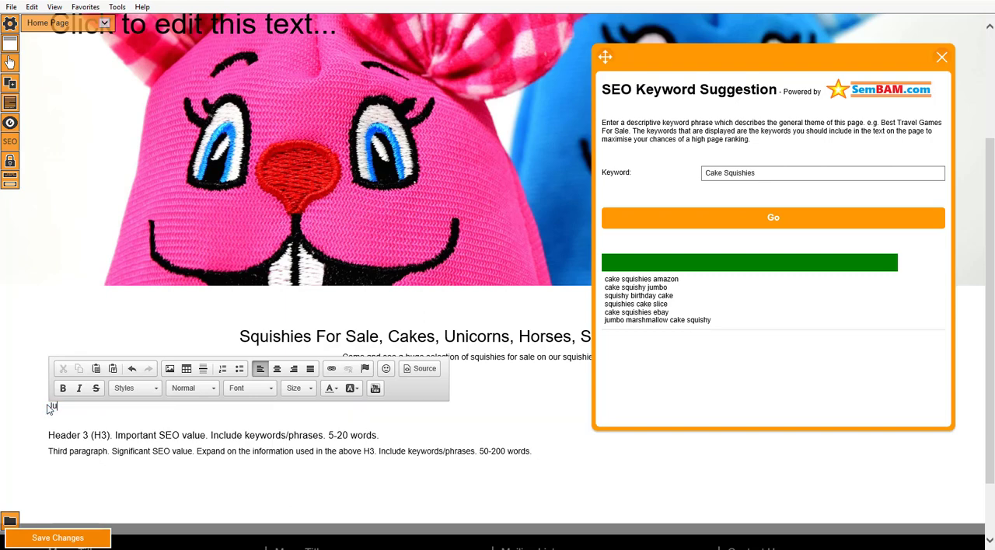
type("Jumbo Cake Squishies, Caske Slice")
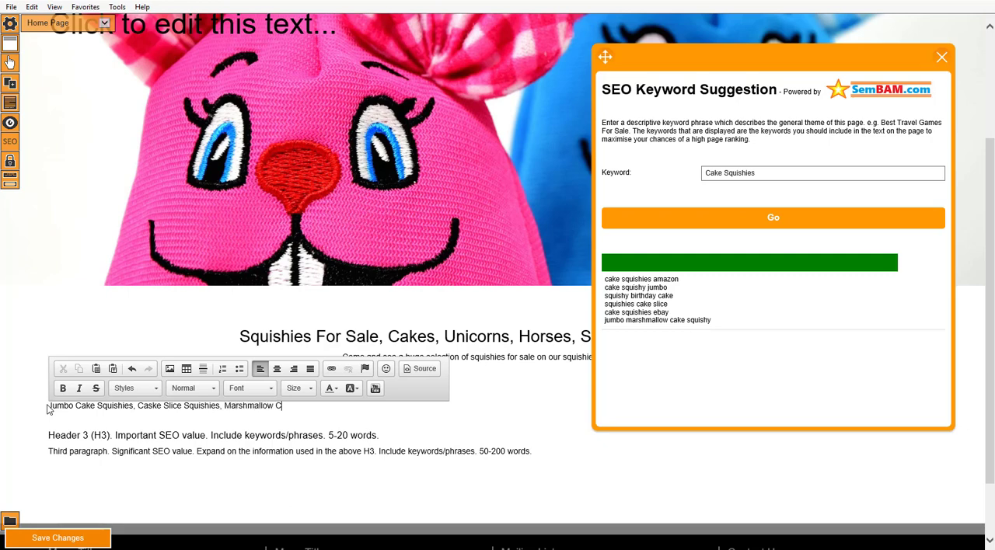
type("Squ")
key("BackSpace")
type("ies")
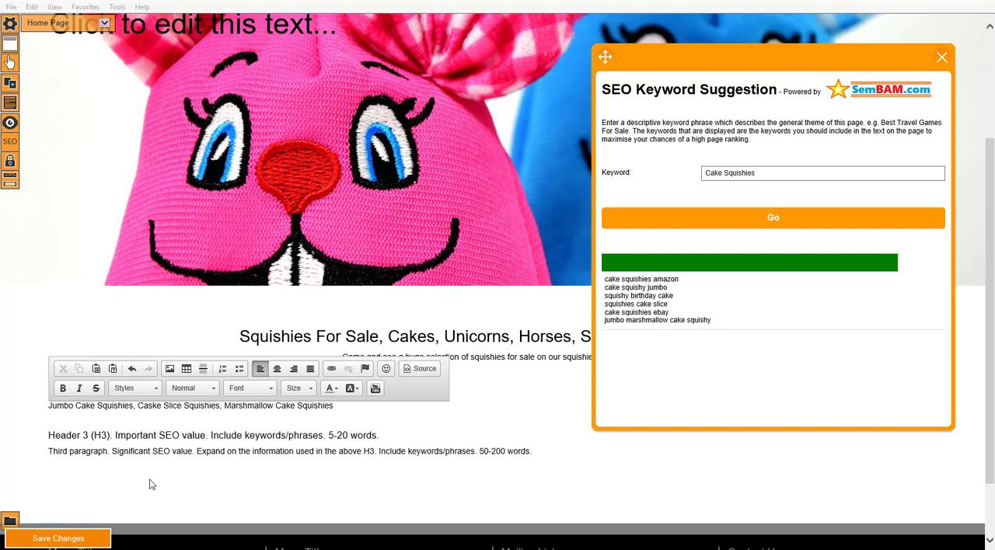
left_click(58, 538)
left_click(518, 303)
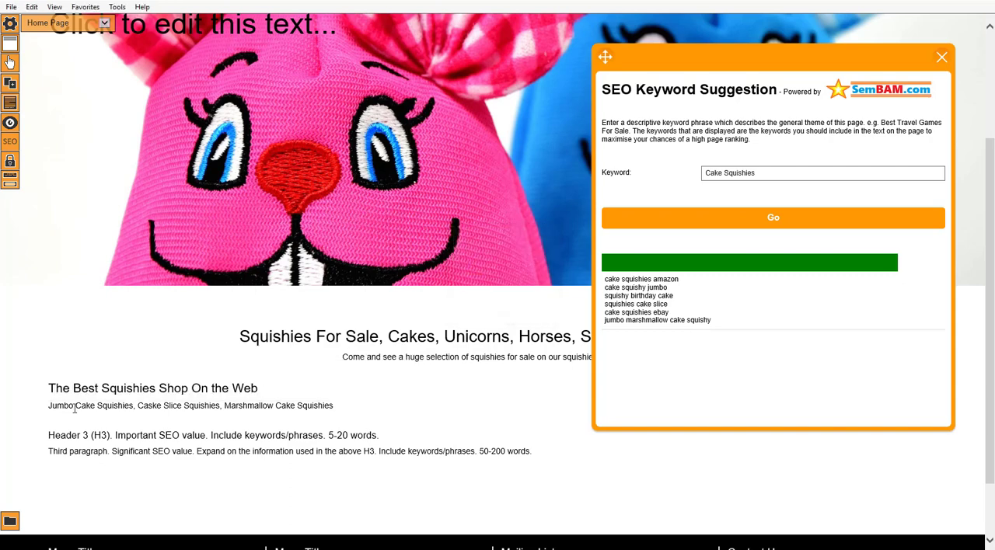
Reword the second paragraph as "Buy your Jumbo Cake Squishies, Caske Slice Squishies and Marshmallow Cake Squishies here and lots more!".
left_click(49, 405)
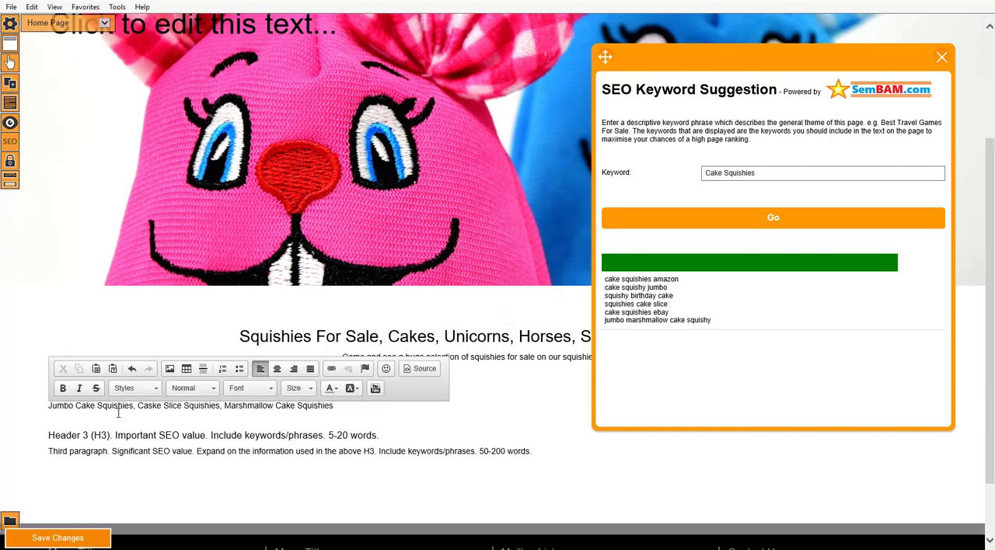
type("Buy ")
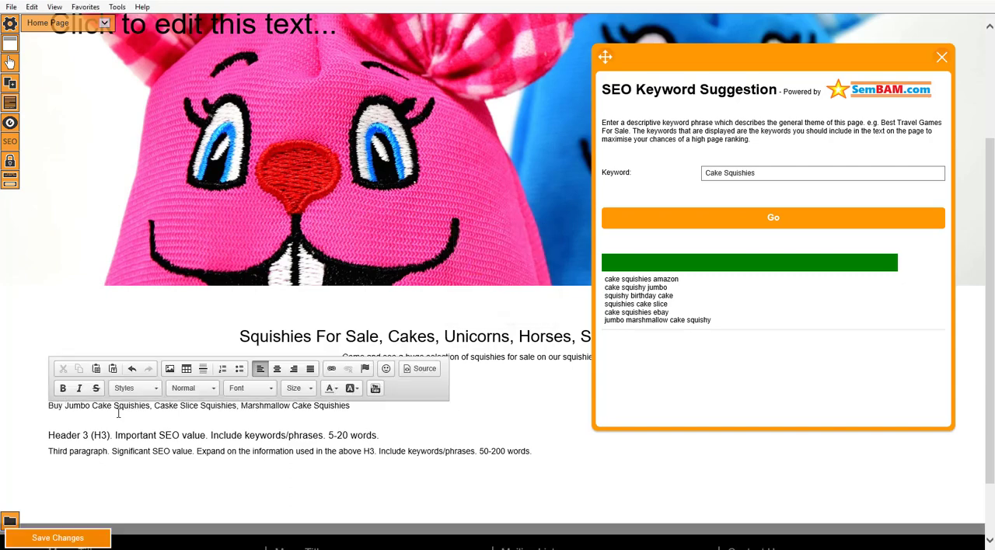
type("you ")
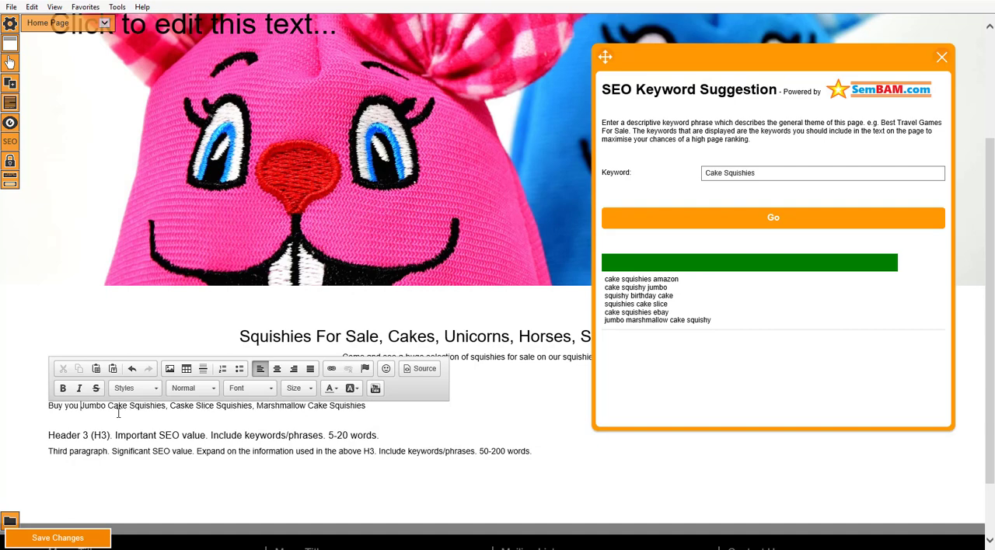
type("r")
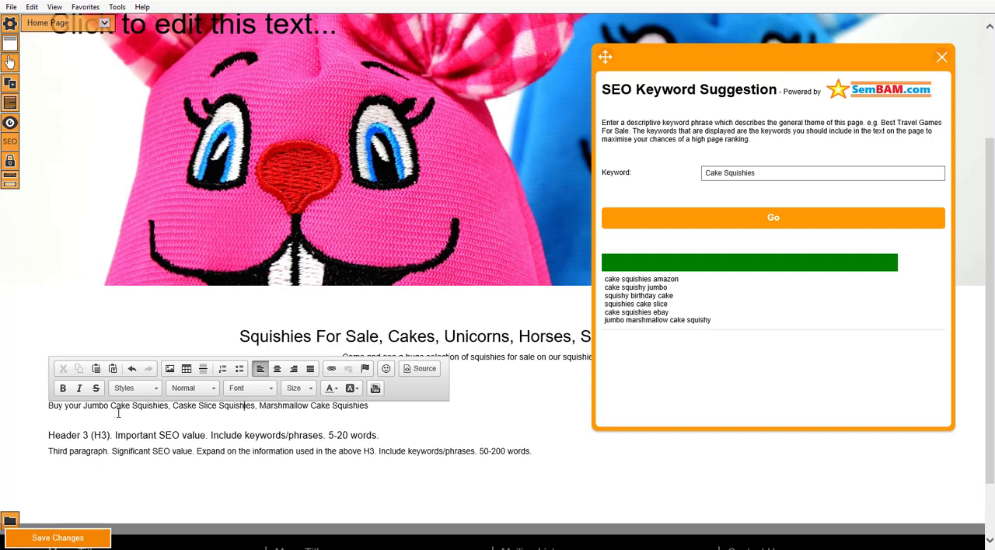
type("and ")
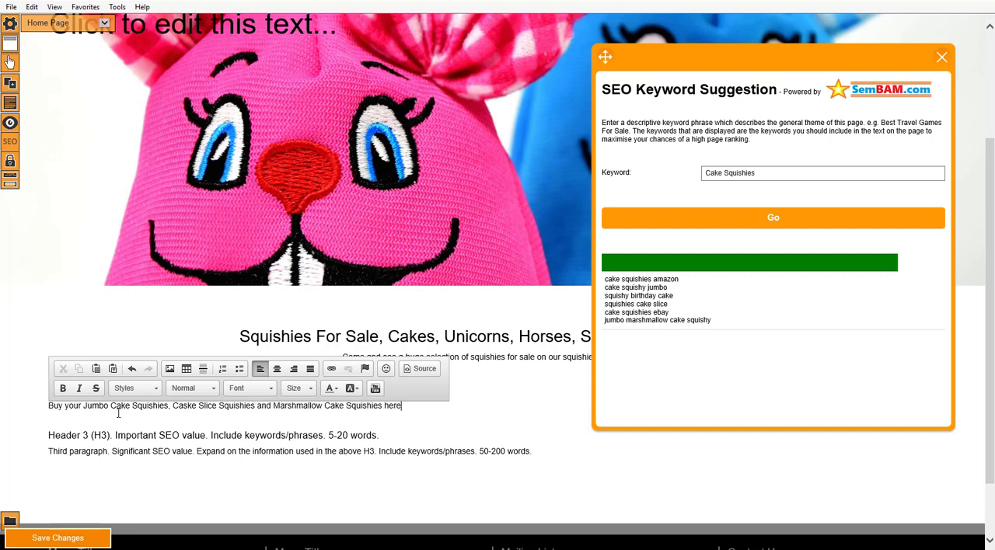
type(" lots more!")
Centre the second paragraph, the line about cake squishies.
triple_click(42, 413)
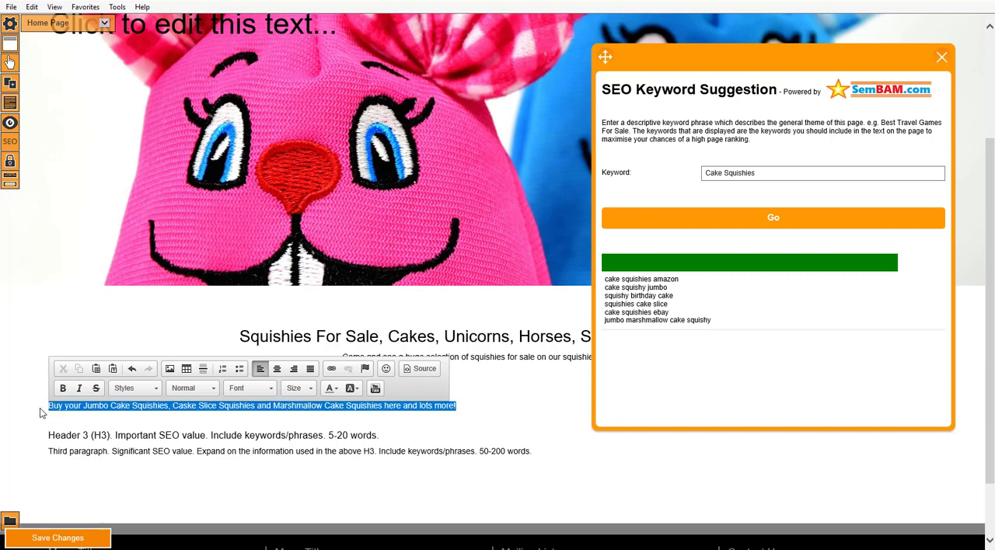
left_click(278, 369)
left_click(298, 425)
left_click(289, 439)
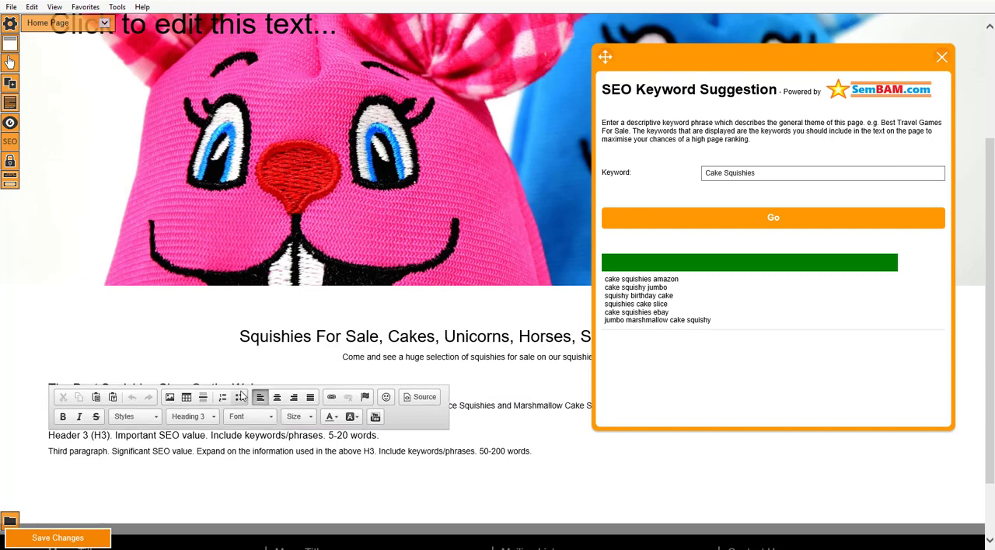
Centre the second heading, "The Best Squishies Shop On the Web".
left_click(348, 357)
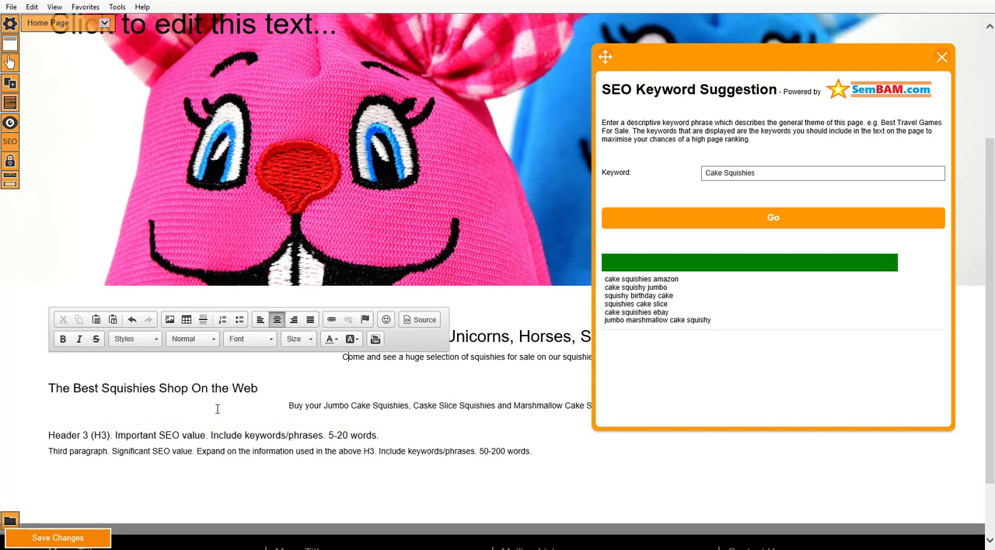
left_click(189, 391)
left_click(266, 390)
triple_click(74, 388)
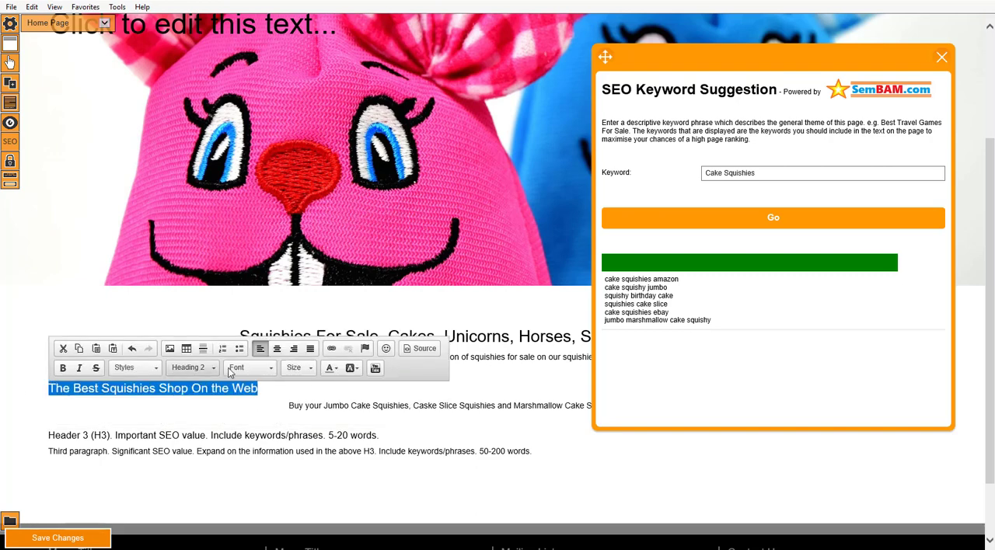
left_click(277, 349)
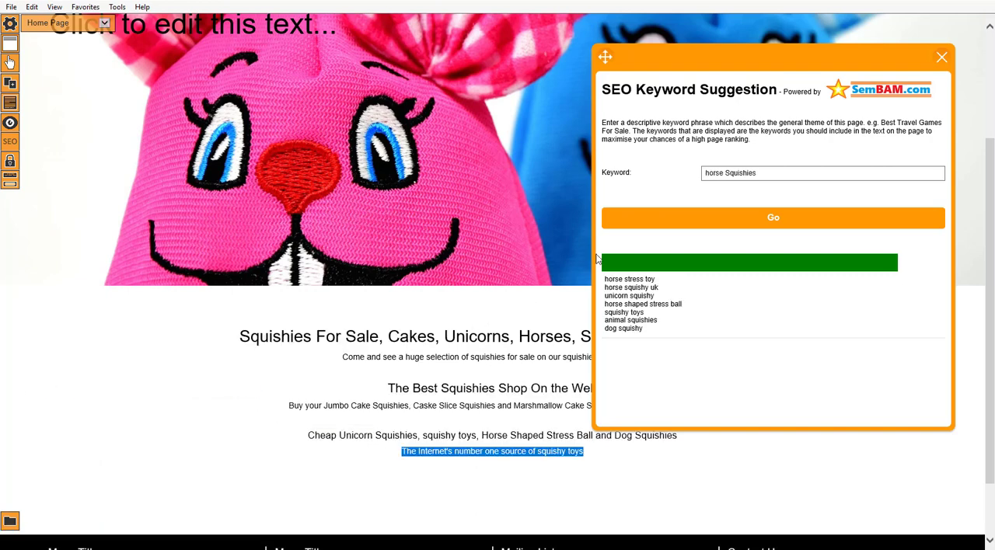
Close the SEO keyword suggestions and review the home page's logo, banner, headings, paragraphs and footer.
left_click_drag(803, 65, 762, 53)
left_click(902, 46)
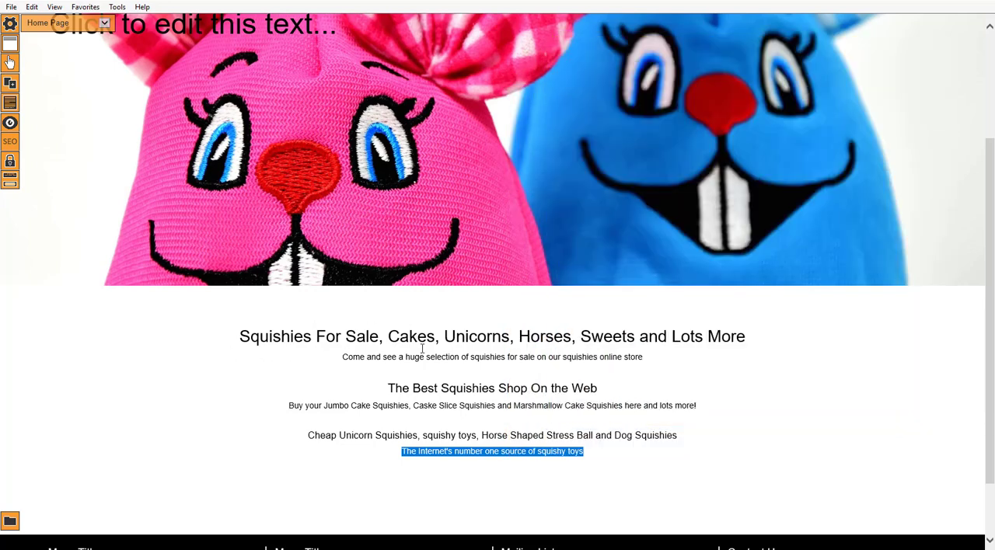
scroll(388, 385, "down", 1)
scroll(377, 380, "up", 2)
scroll(359, 370, "down", 2)
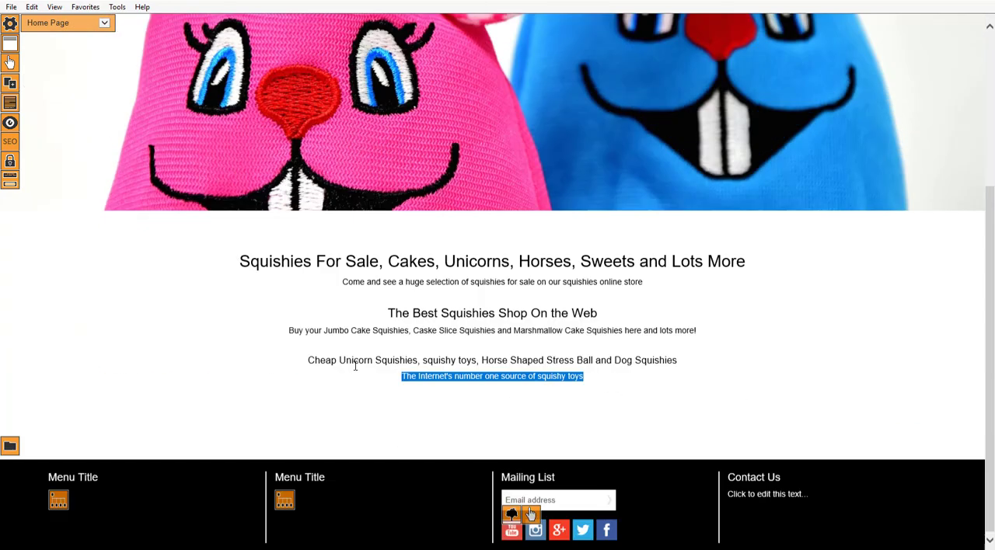
scroll(355, 367, "up", 3)
scroll(292, 308, "down", 3)
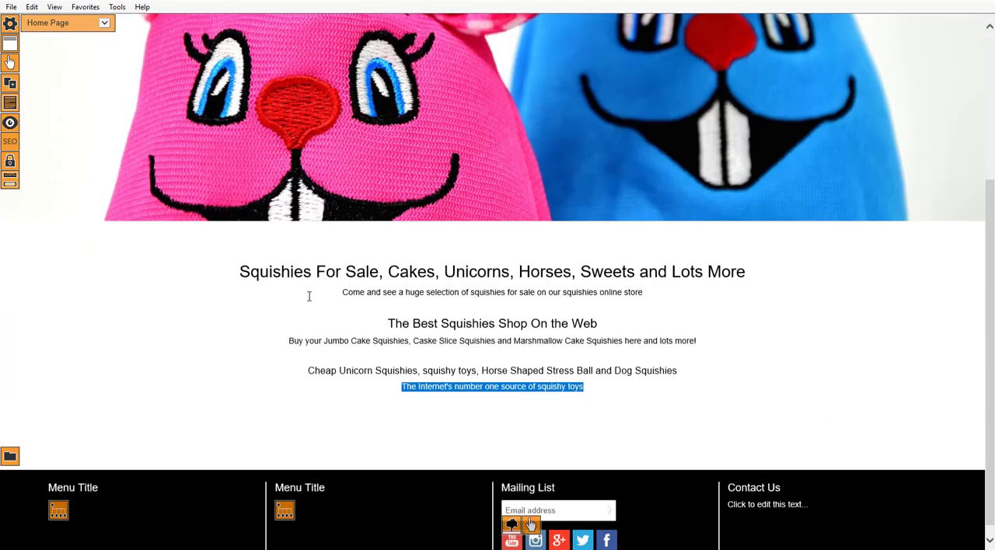
scroll(308, 293, "up", 1)
scroll(498, 378, "up", 2)
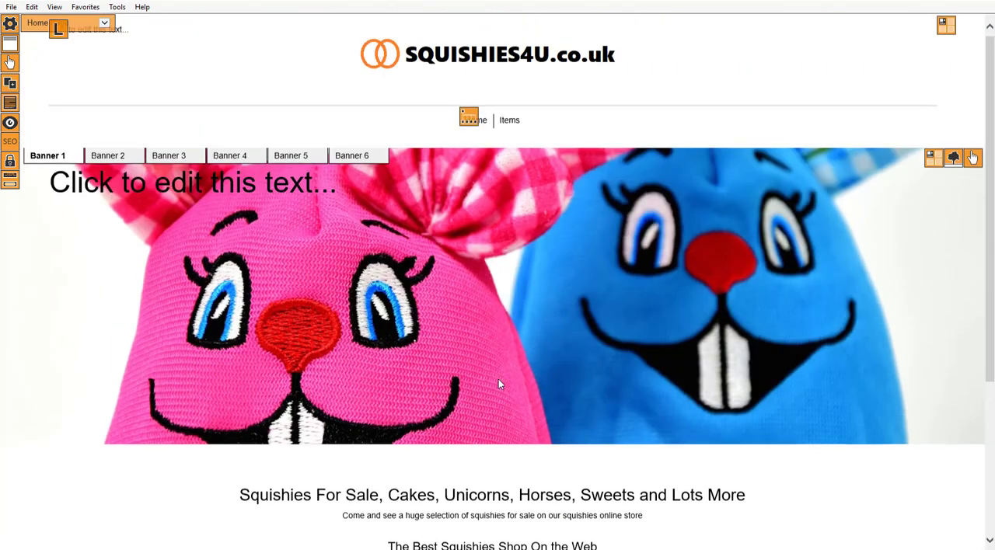
scroll(499, 381, "down", 3)
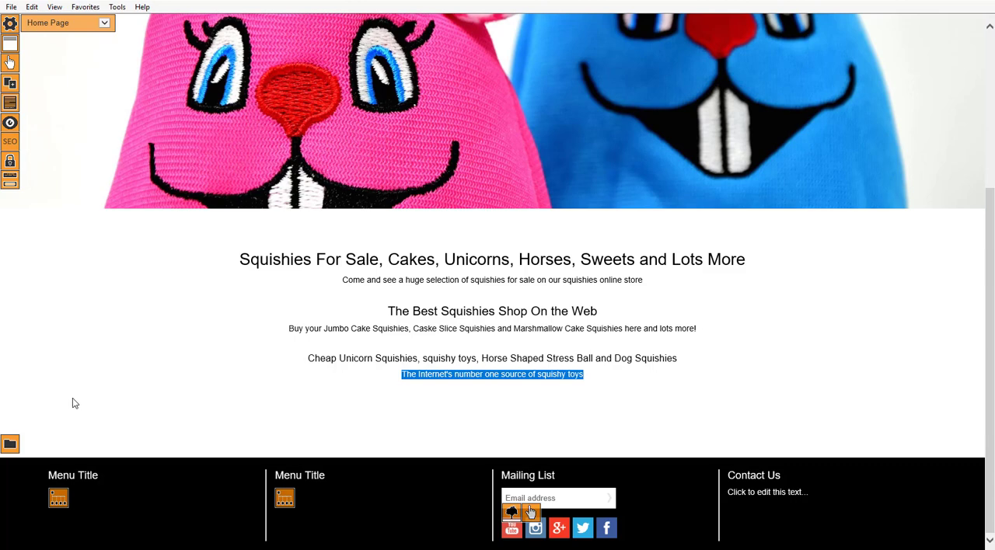
left_click(340, 329)
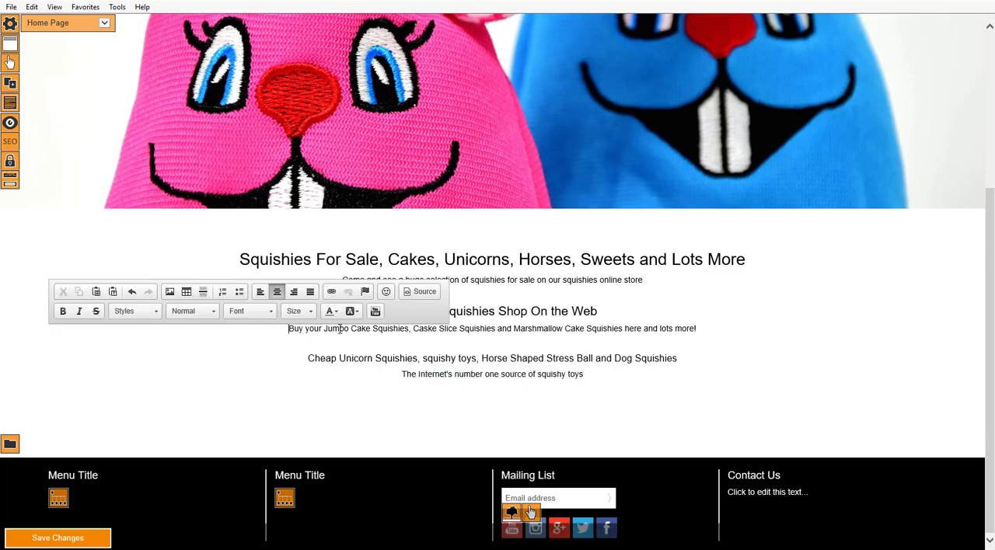
left_click(318, 393)
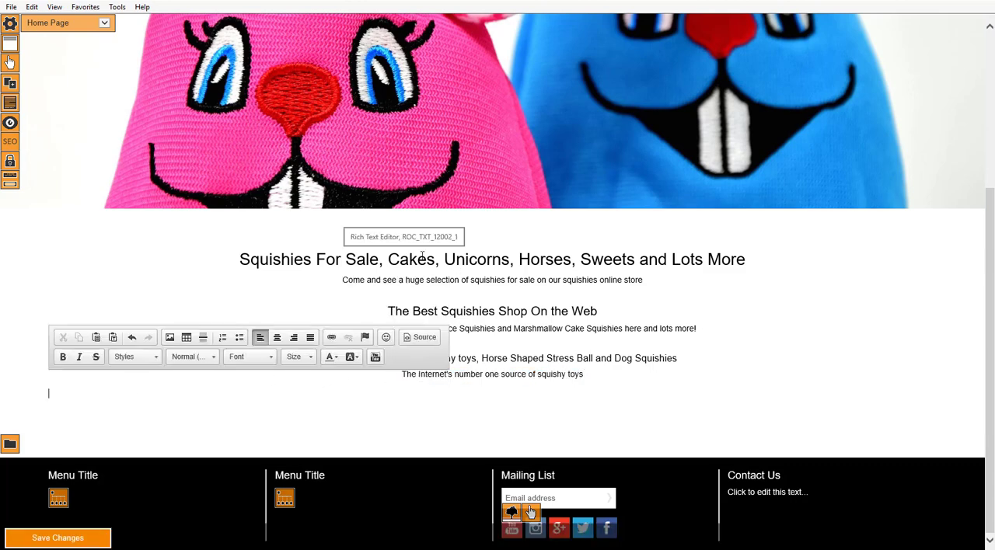
left_click(452, 414)
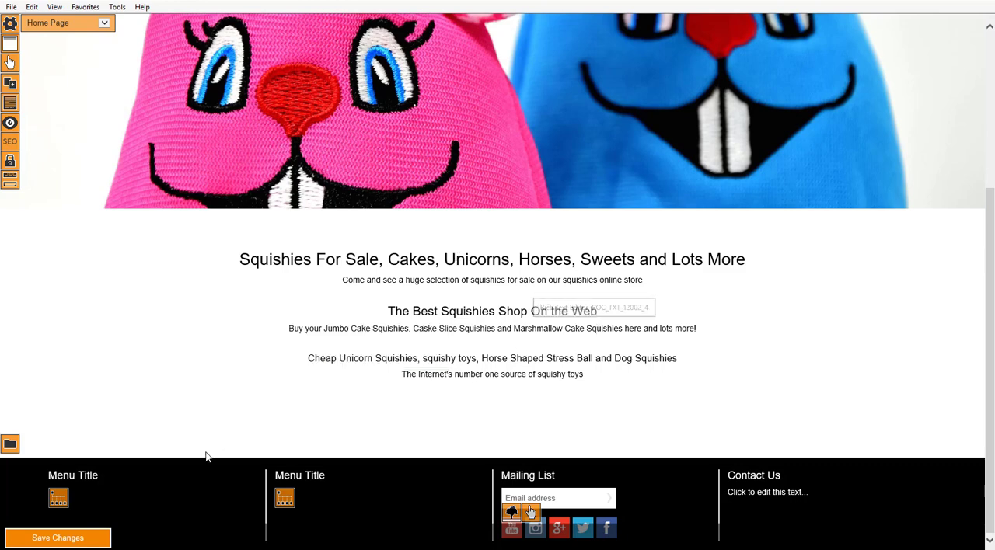
Set the item group's Amazon Associate affiliate keyword to "Marshmallow Cake Squishies" and save the section.
left_click(10, 446)
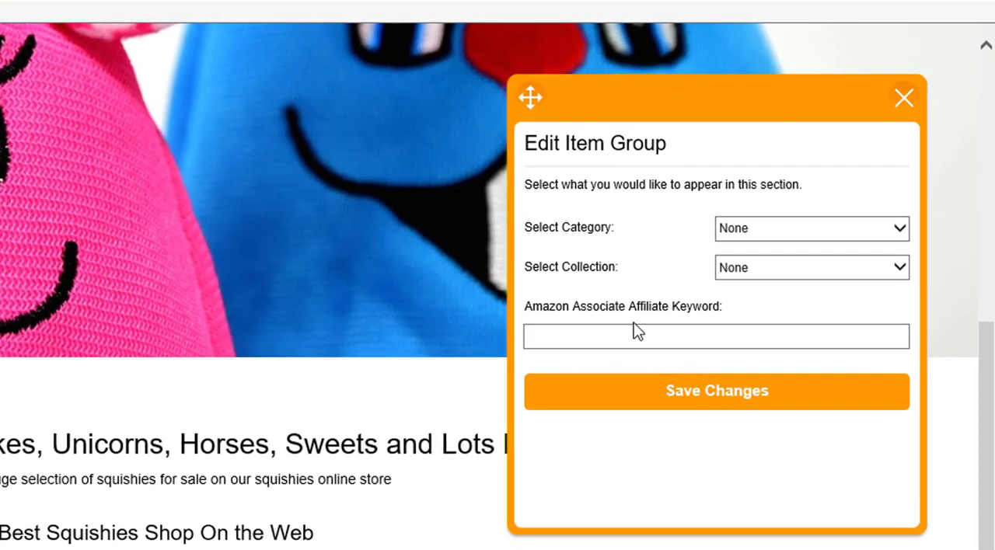
left_click(779, 197)
left_click(626, 335)
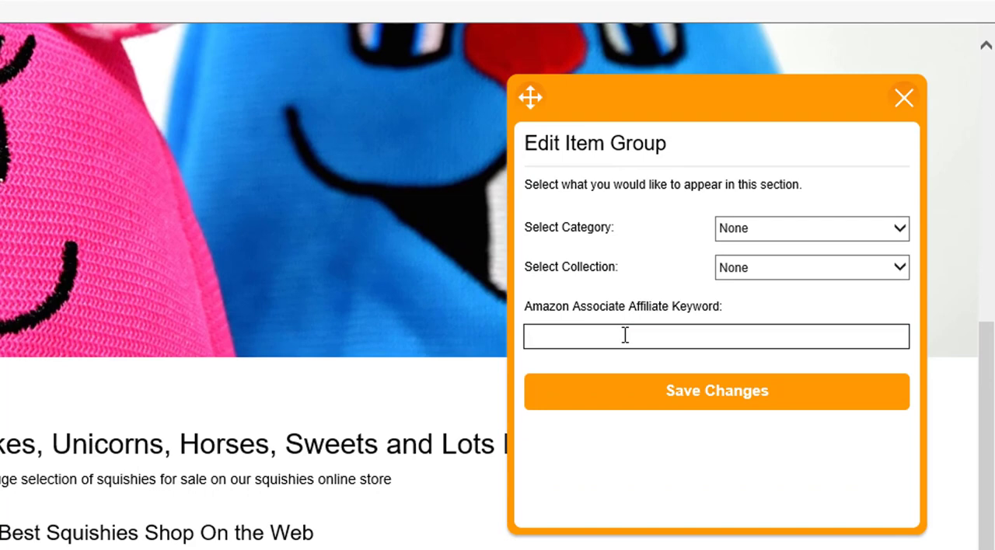
type("Marshmallow Cake S")
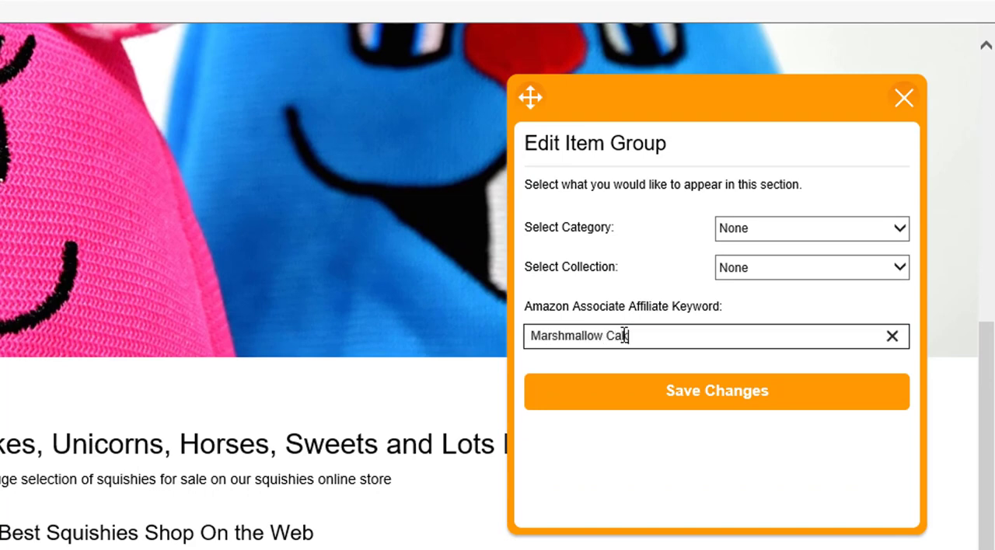
type("quishies")
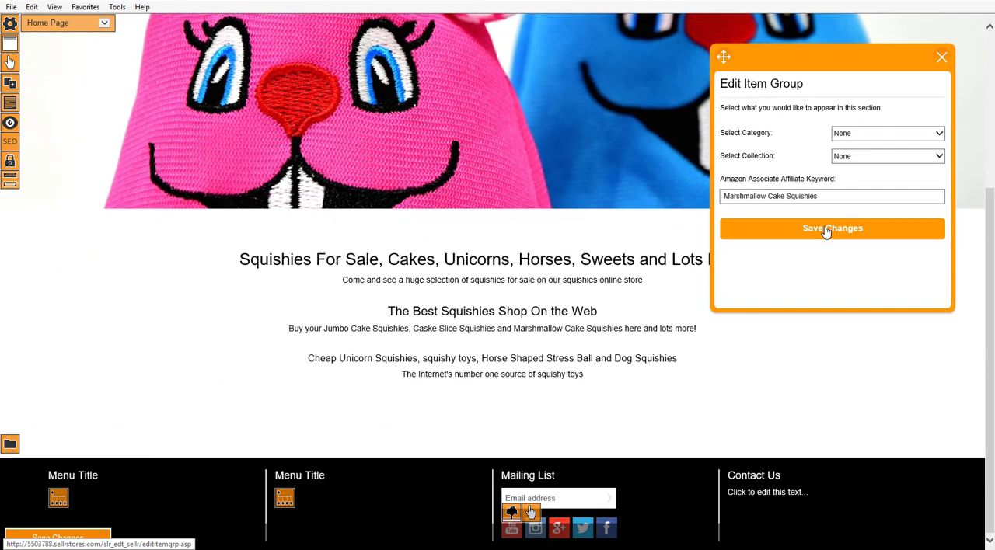
left_click(705, 397)
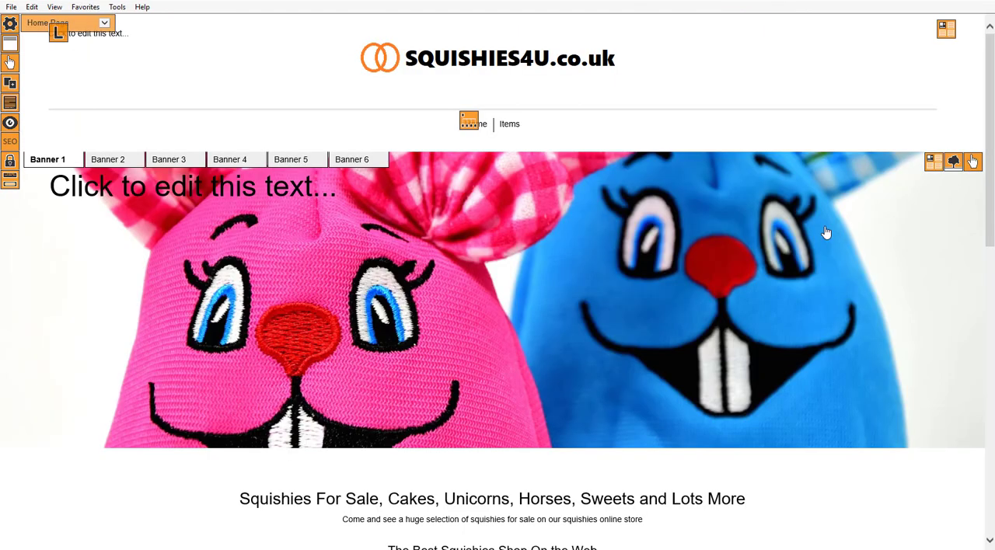
Review the home page's Amazon squishy listings, with their images, titles and prices, alongside the headings, banner and footer.
scroll(510, 279, "down", 10)
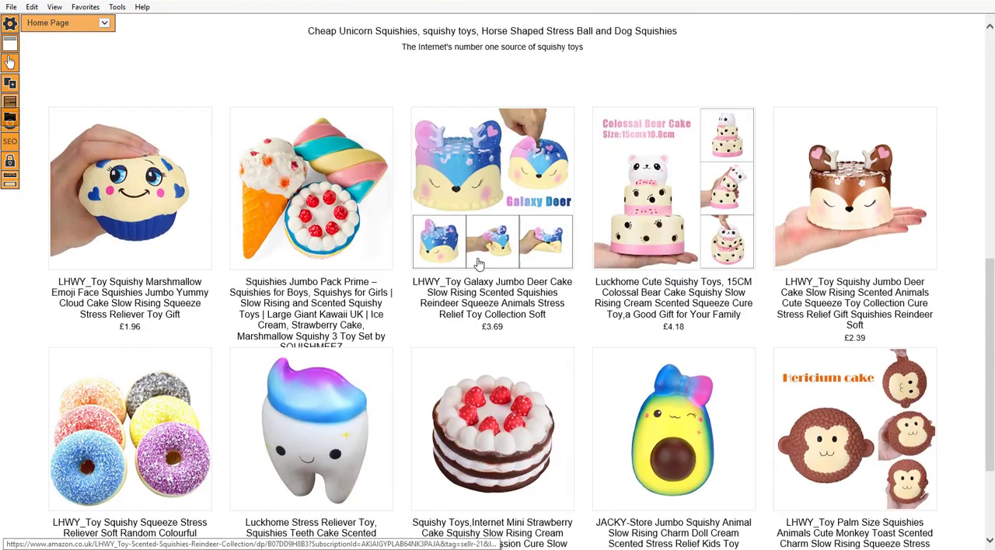
scroll(473, 252, "down", 3)
scroll(466, 251, "up", 8)
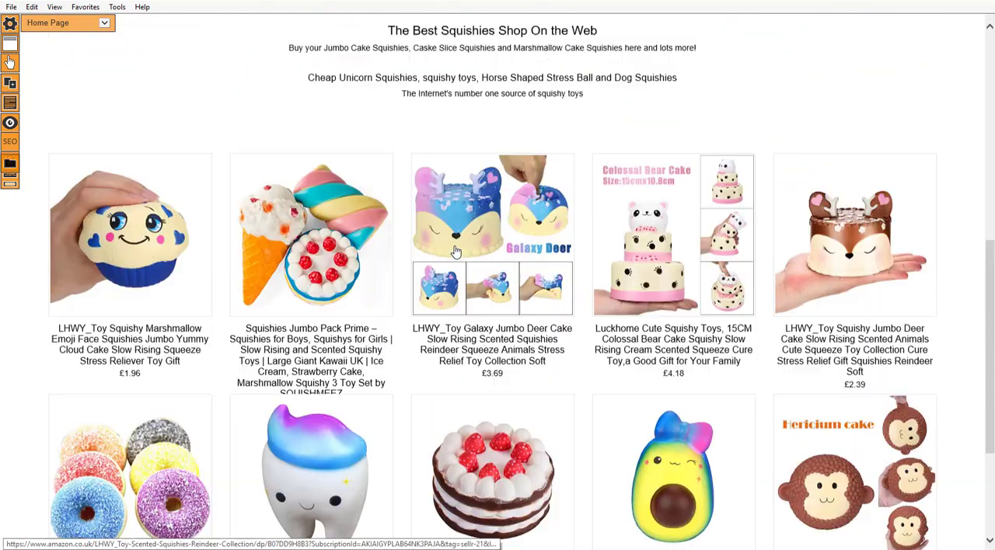
scroll(451, 250, "down", 5)
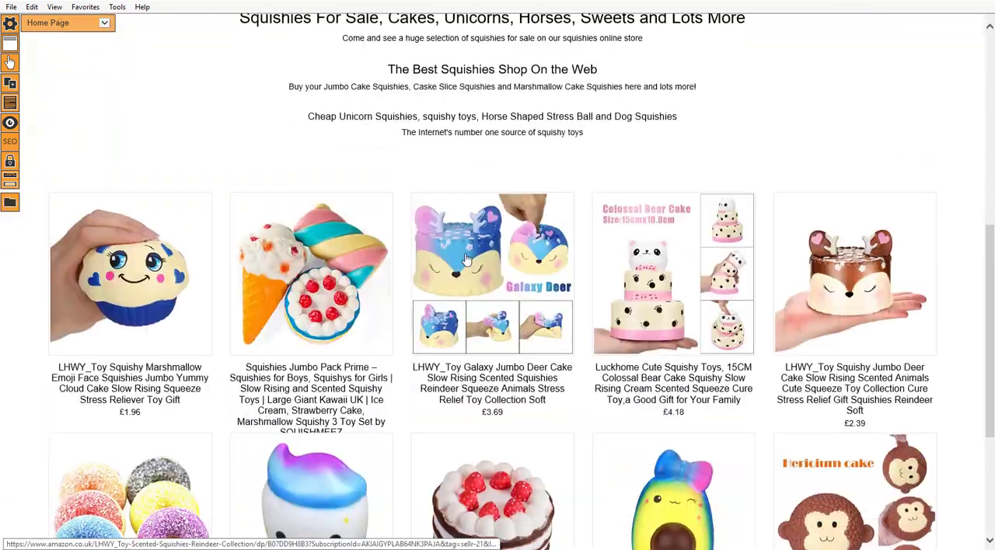
scroll(466, 258, "down", 4)
scroll(467, 258, "up", 12)
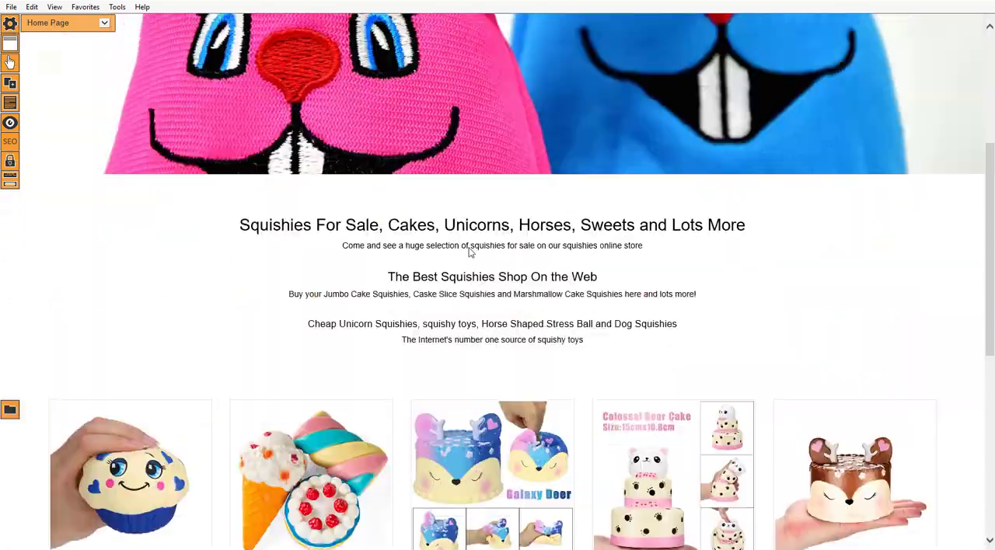
scroll(344, 244, "down", 5)
scroll(345, 243, "down", 3)
scroll(373, 249, "up", 2)
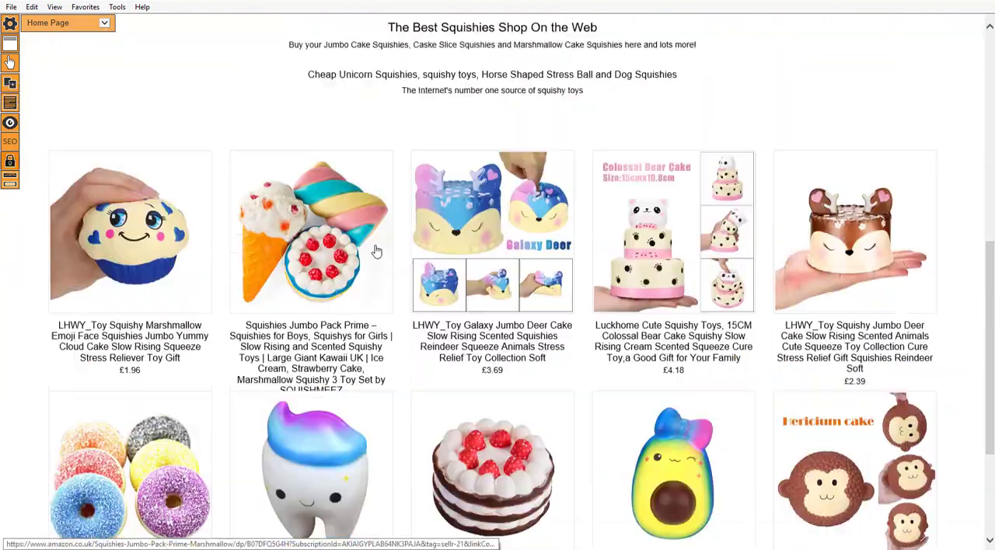
scroll(415, 251, "down", 2)
scroll(272, 258, "up", 5)
scroll(280, 332, "down", 4)
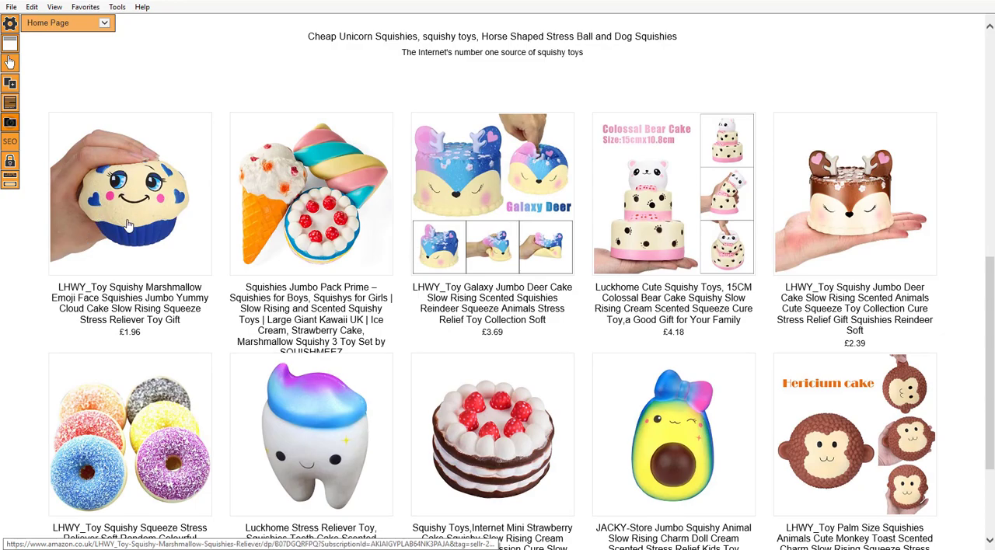
scroll(302, 265, "up", 6)
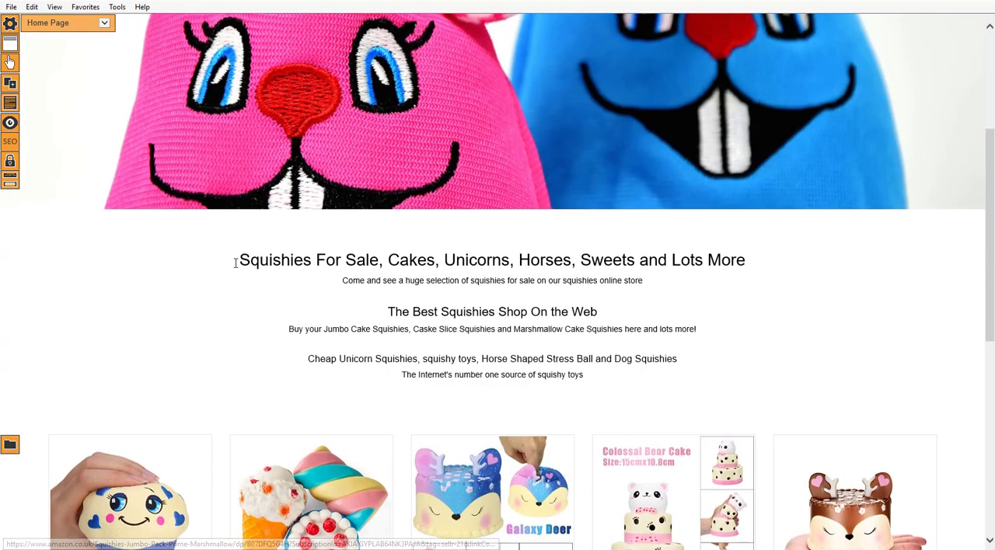
scroll(218, 275, "down", 3)
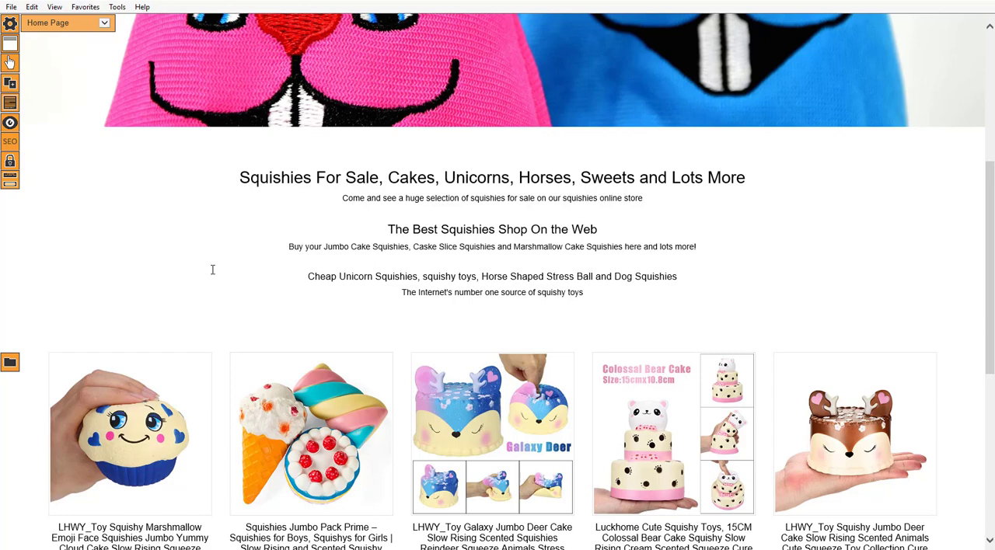
scroll(208, 285, "down", 3)
scroll(256, 285, "up", 2)
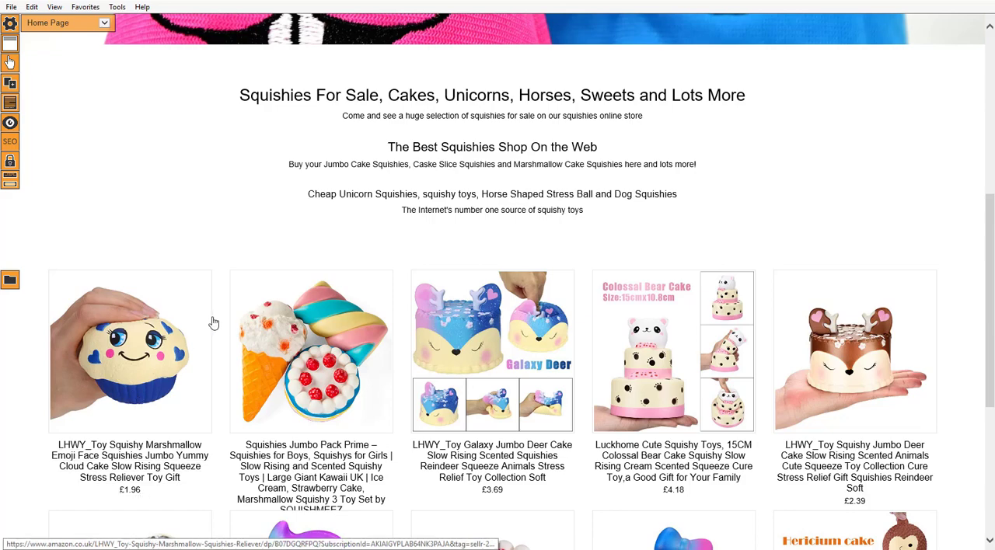
scroll(271, 300, "up", 5)
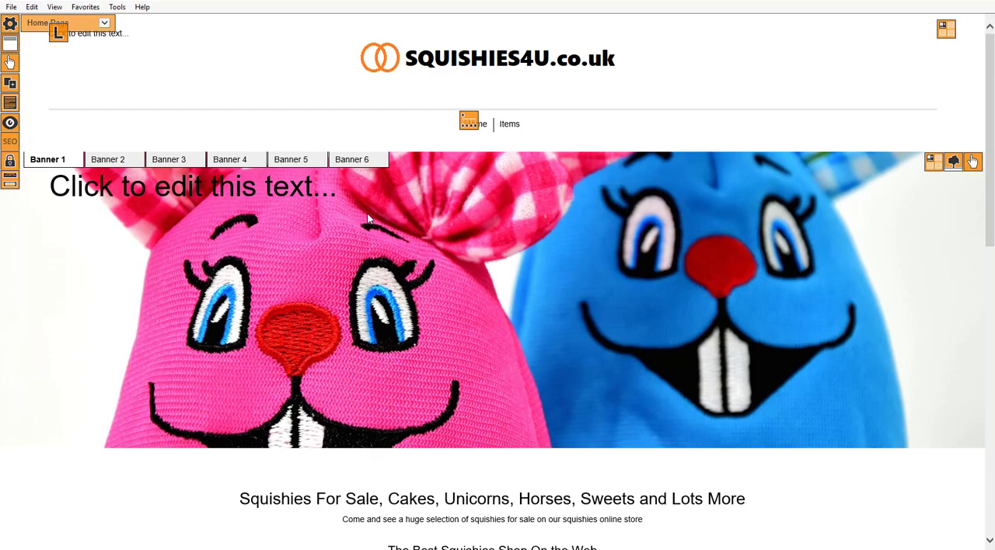
scroll(238, 275, "down", 8)
scroll(437, 244, "up", 6)
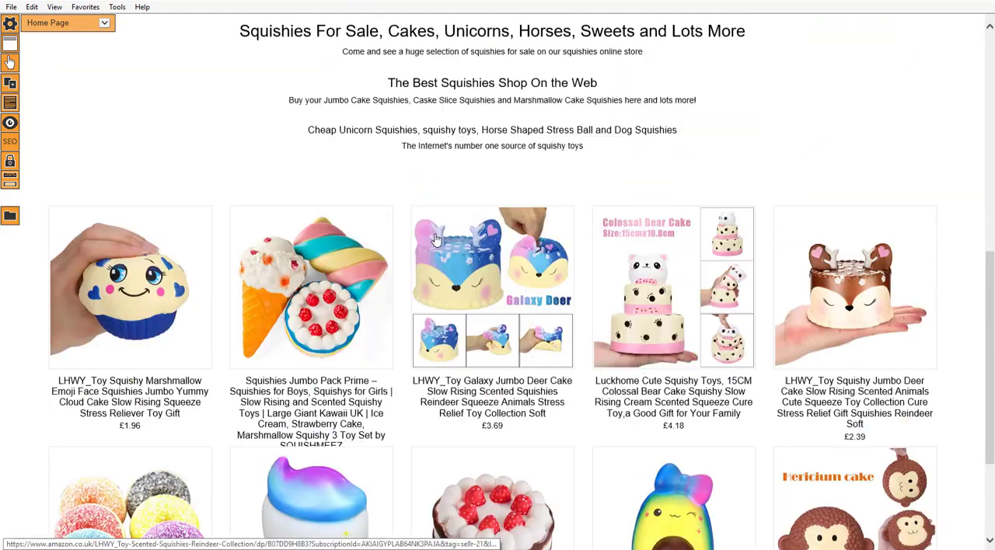
scroll(437, 244, "up", 1)
scroll(468, 248, "down", 8)
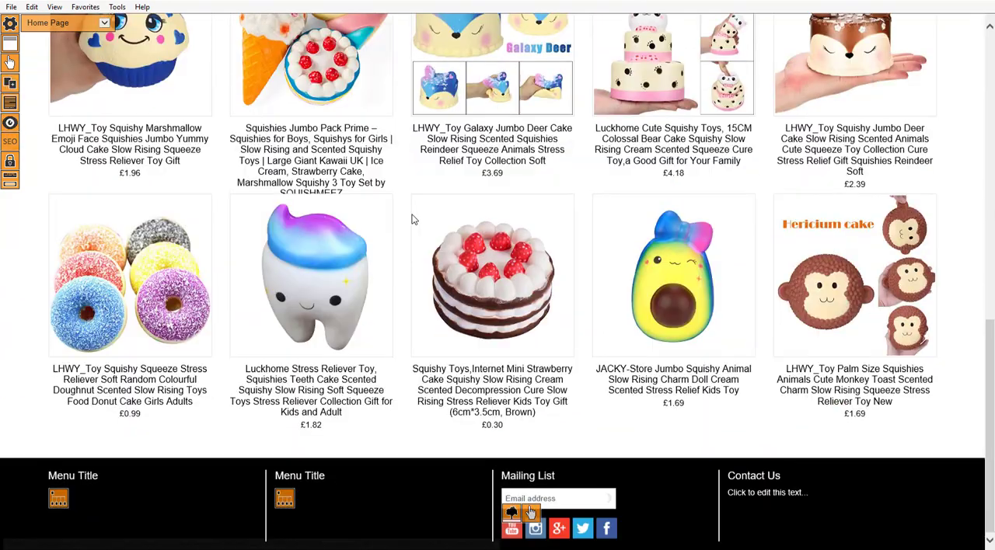
scroll(411, 218, "up", 8)
scroll(435, 230, "up", 2)
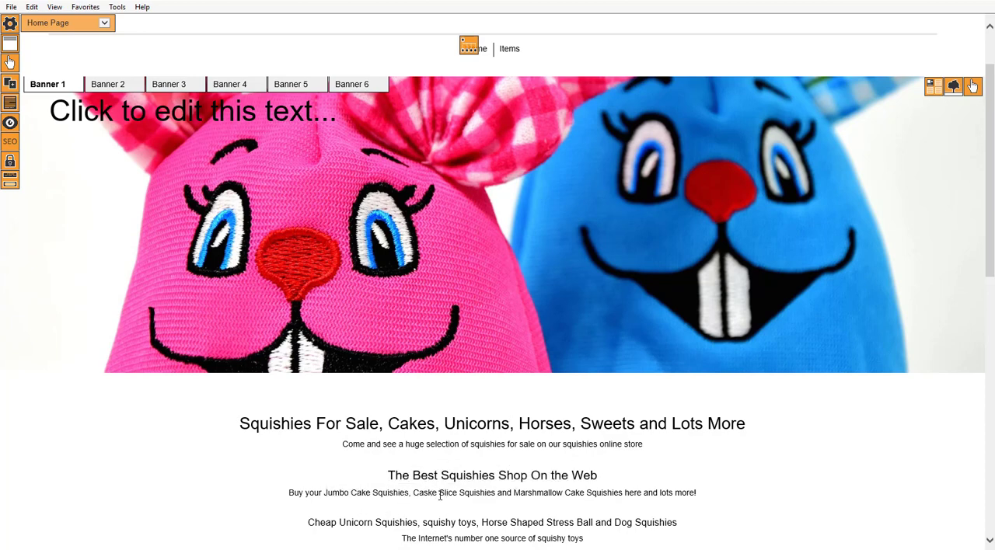
Correct "Caske" to "Cake" in the second paragraph and save the home page.
left_click(431, 495)
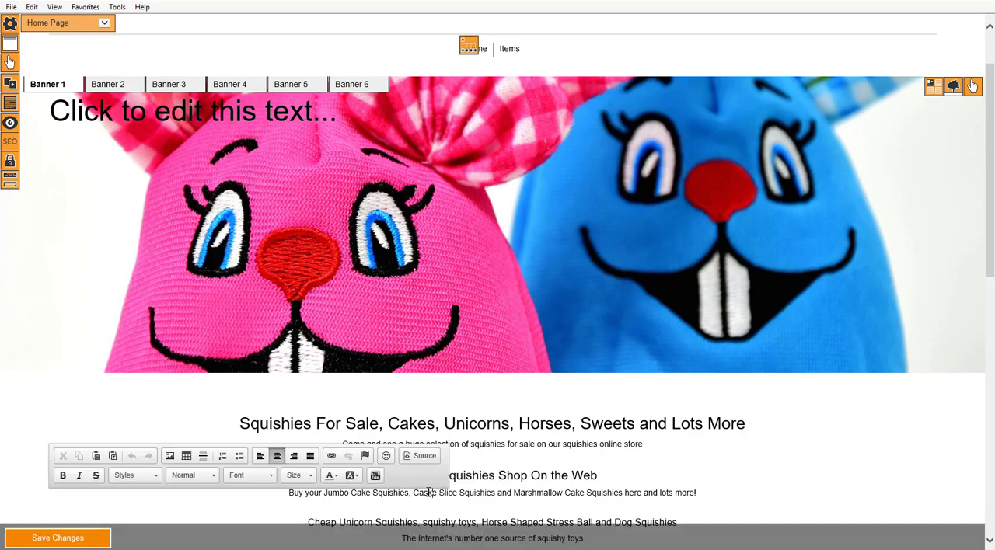
key("BackSpace")
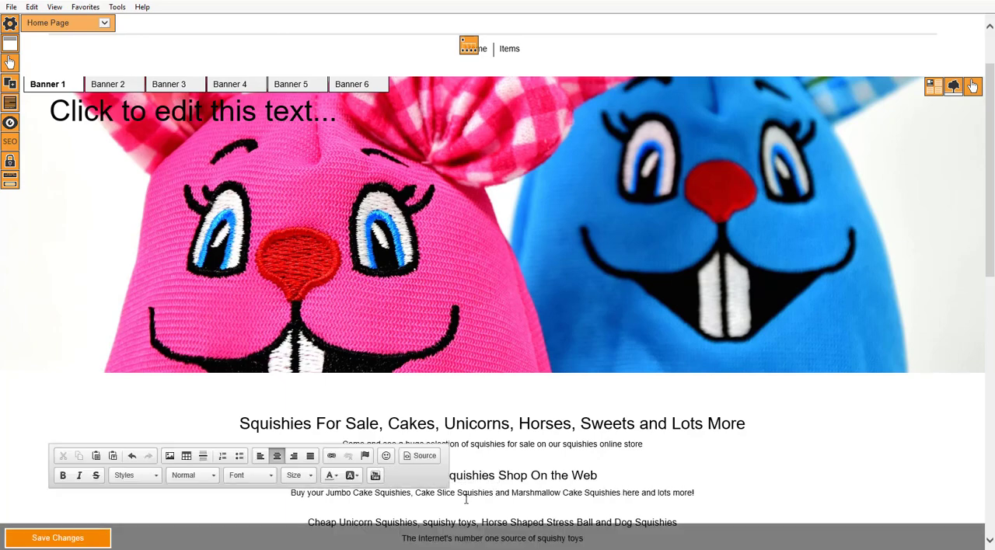
scroll(495, 498, "down", 3)
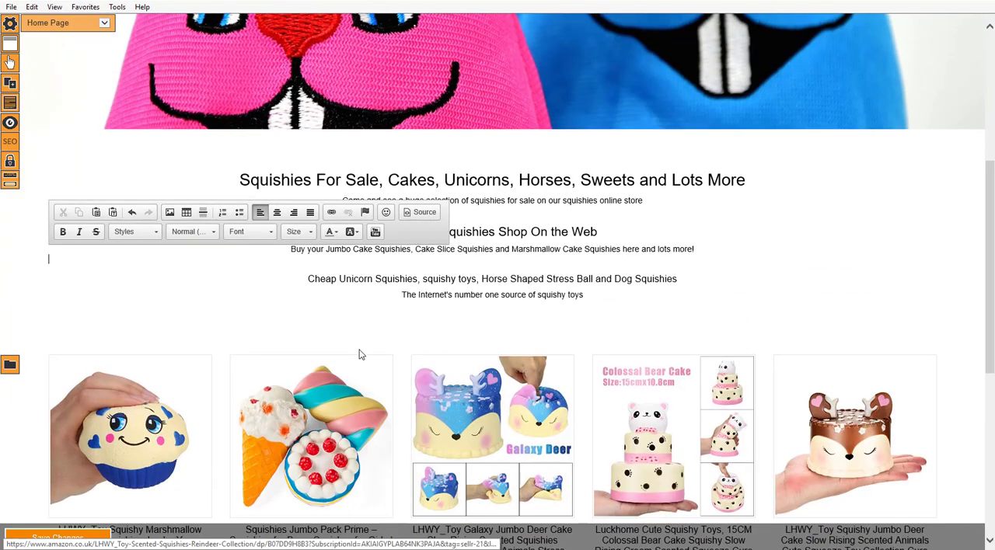
left_click(71, 538)
left_click(519, 303)
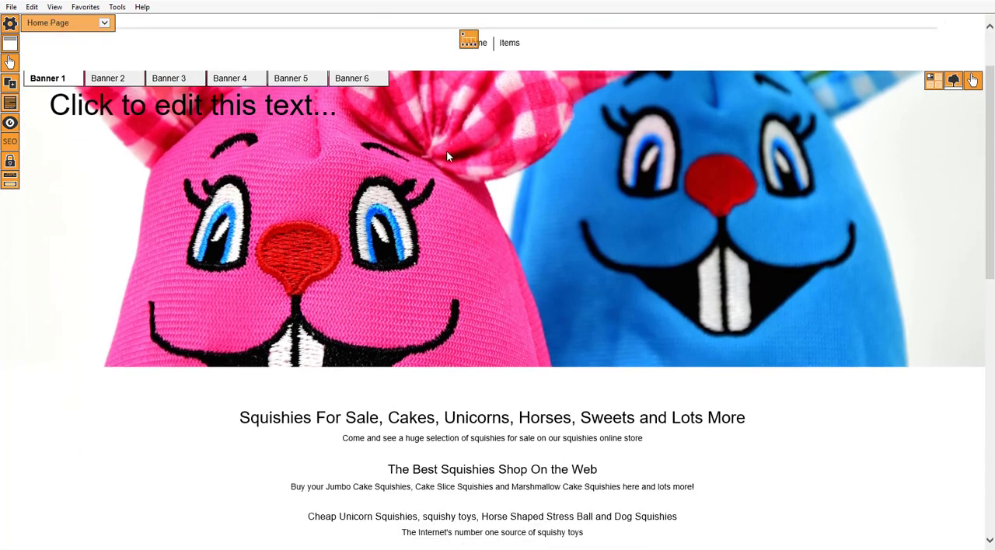
Delete the automatic categories and Home entries from the site's top-level header menu.
scroll(447, 156, "up", 1)
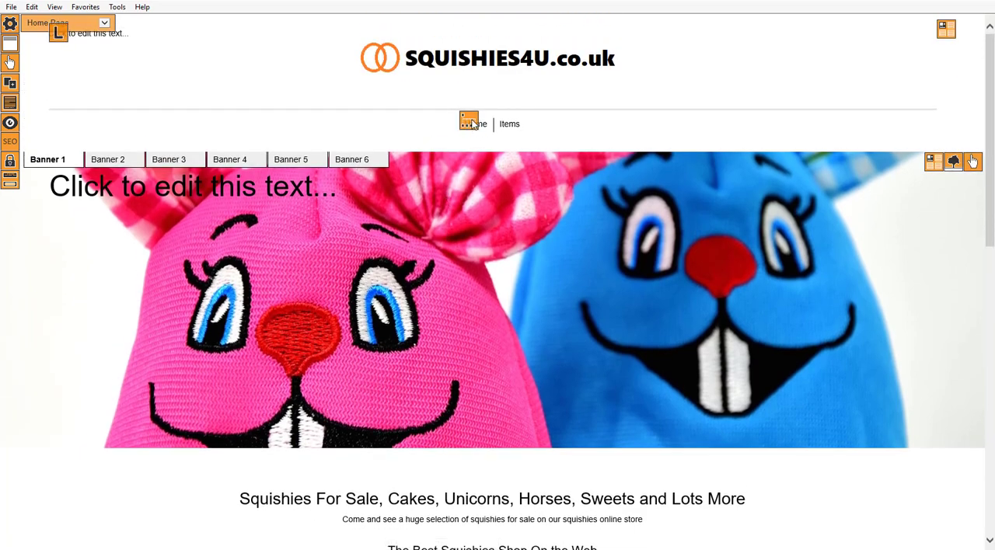
left_click(470, 124)
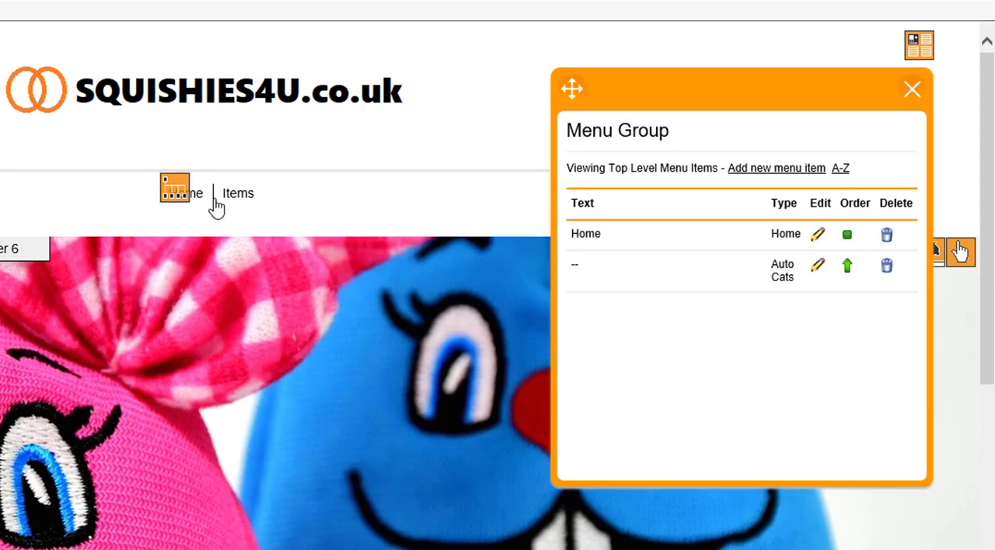
left_click(887, 267)
left_click(302, 398)
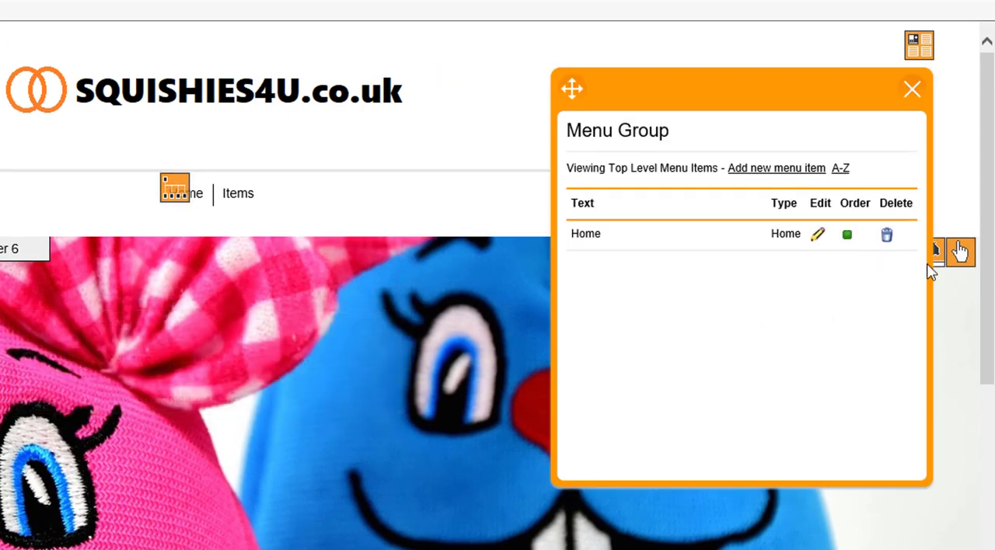
left_click(887, 234)
left_click(302, 400)
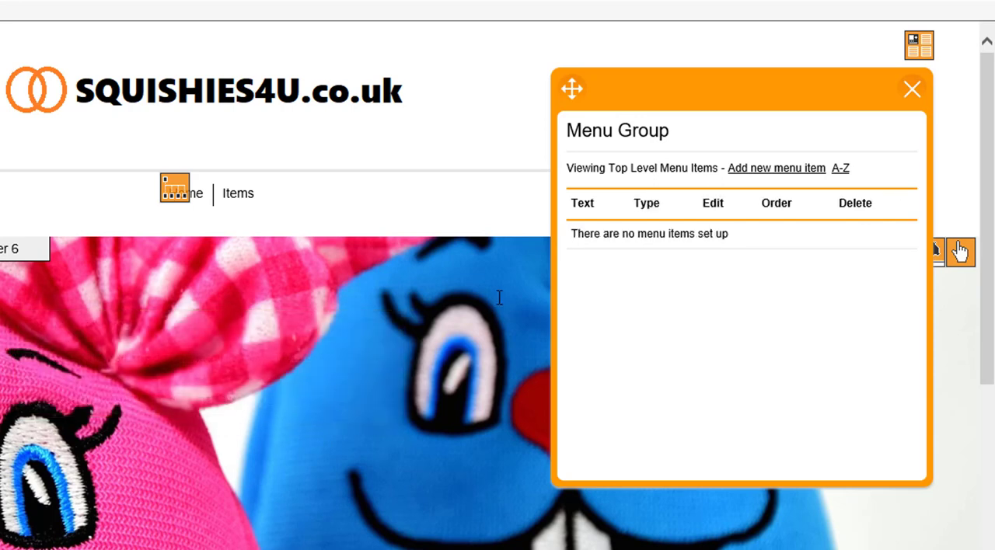
Add a top-level menu item named "Jumbo Cake Squishies" that creates a new page, and save it.
left_click(769, 169)
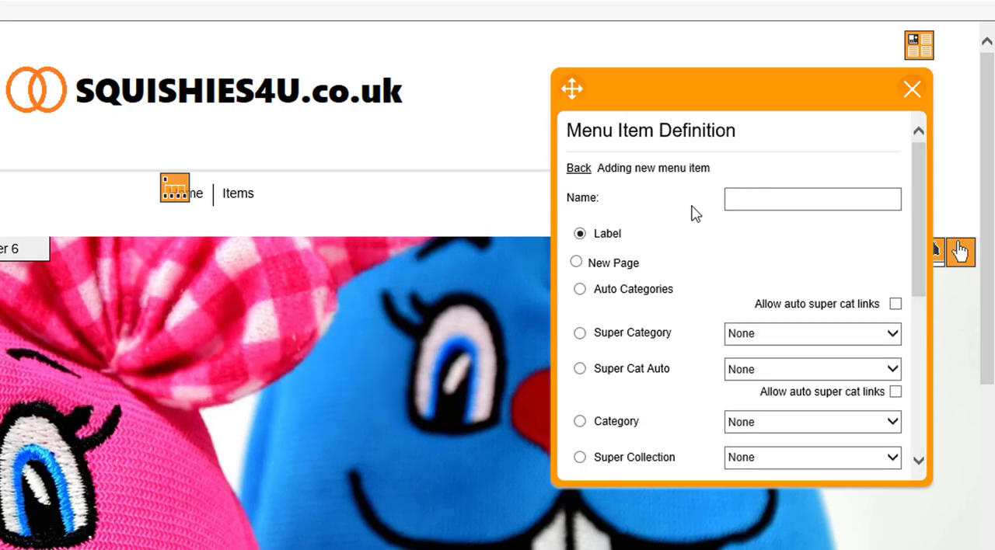
left_click(576, 263)
left_click(769, 204)
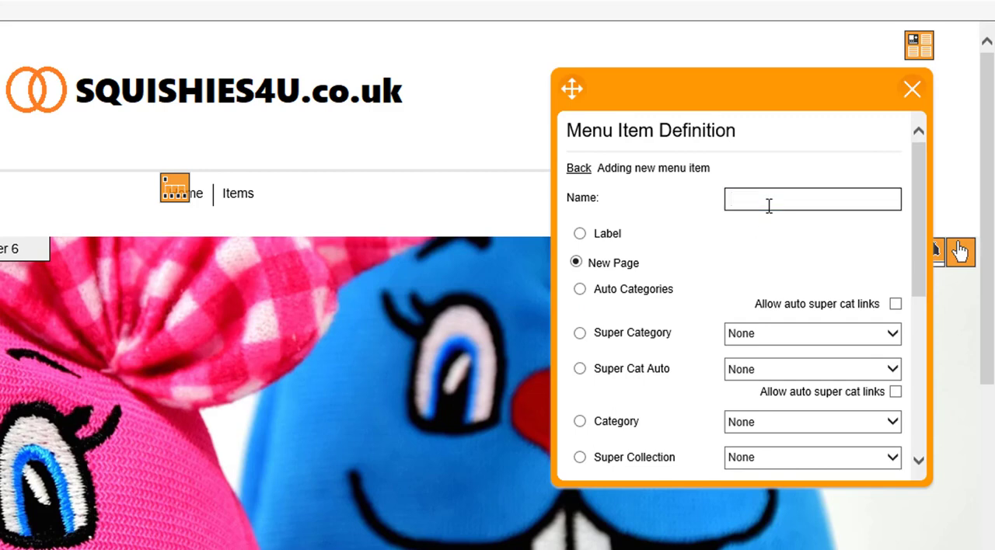
scroll(509, 319, "down", 2)
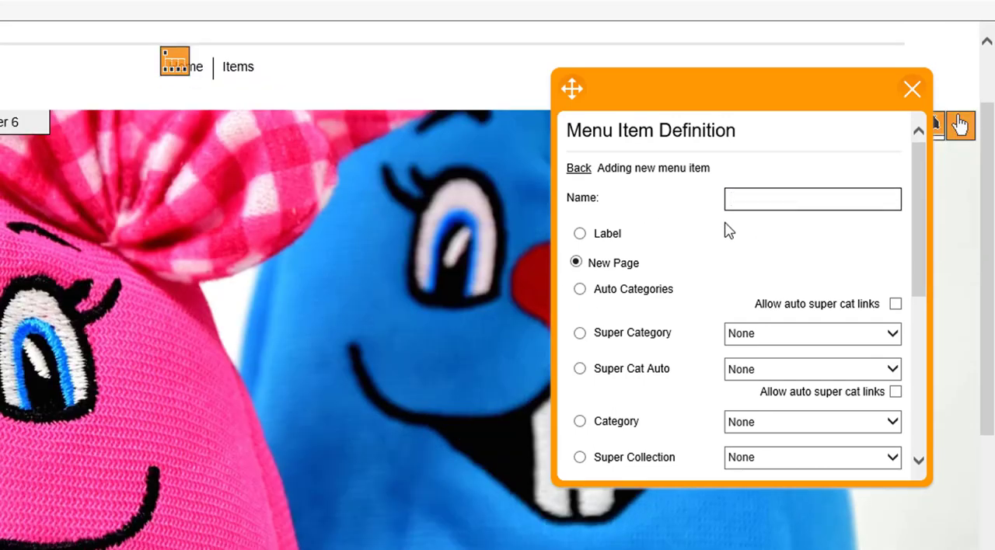
type("Jumbo Cake Squishies")
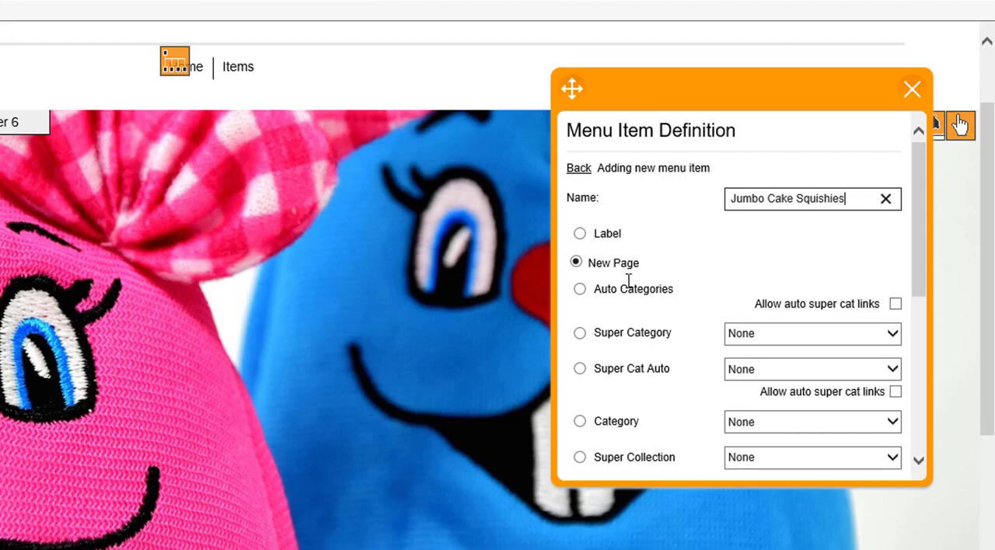
scroll(676, 328, "down", 3)
scroll(677, 328, "down", 3)
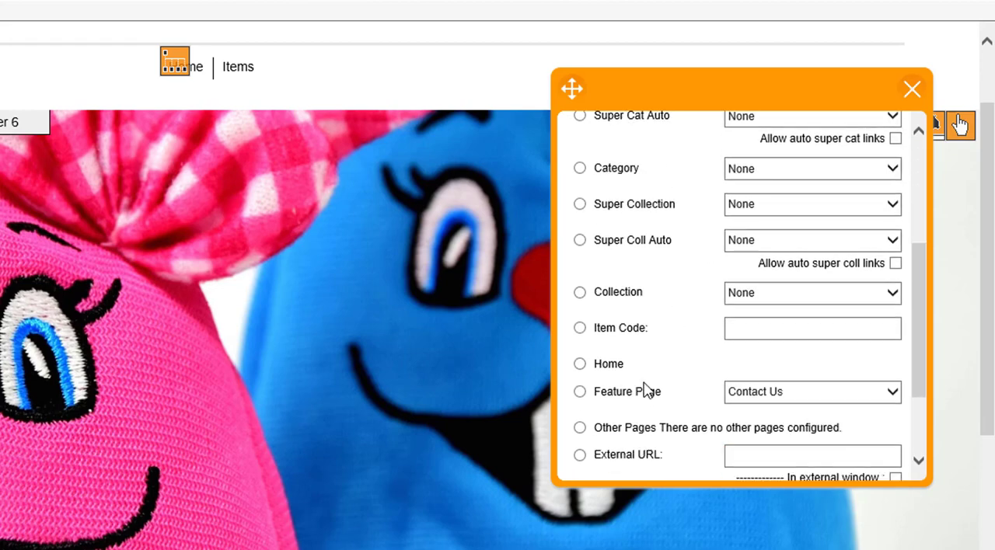
left_click(707, 453)
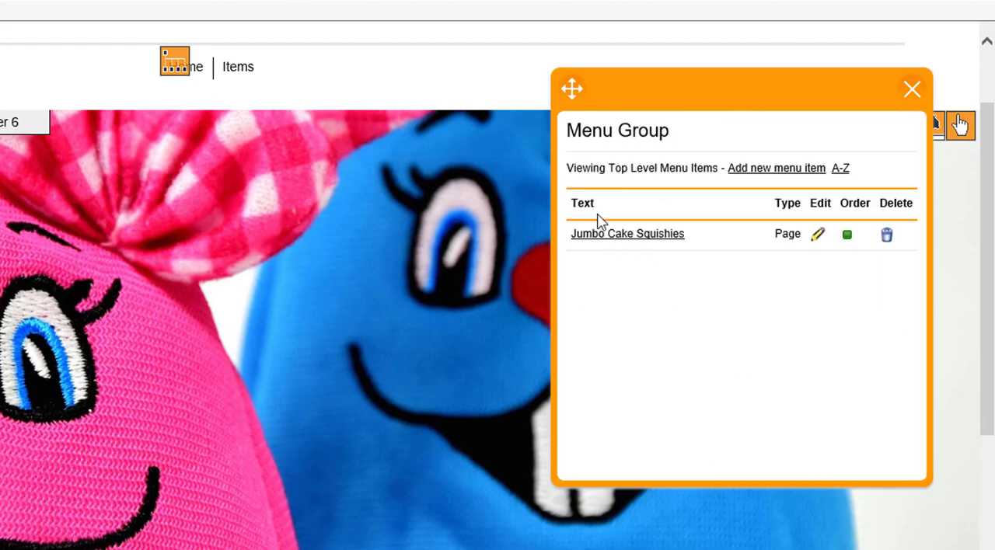
Start adding another top-level menu item to the header menu.
left_click(747, 171)
left_click(752, 195)
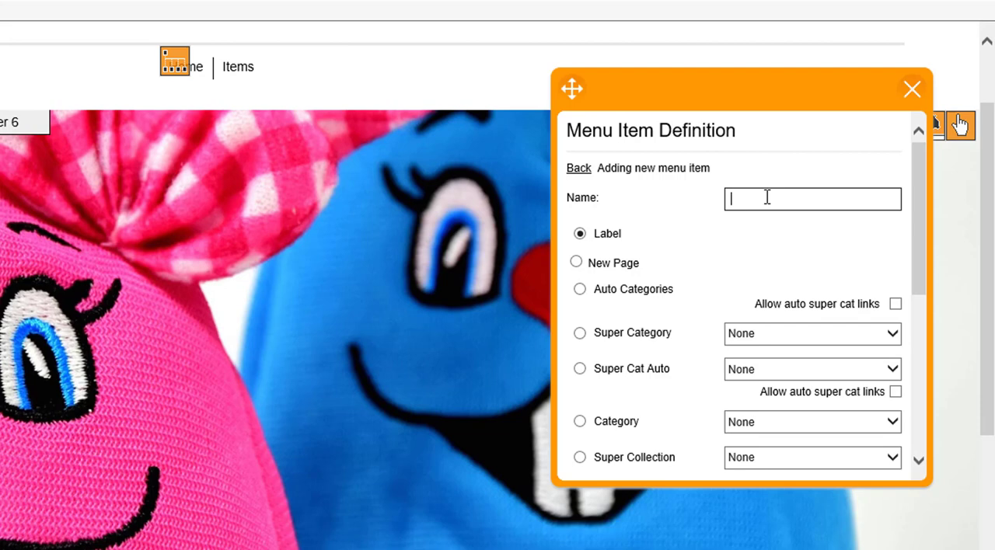
Name the new menu item "Cake Slice Squishies", make it create a new page, and save it.
type("Cake Slice Squishies")
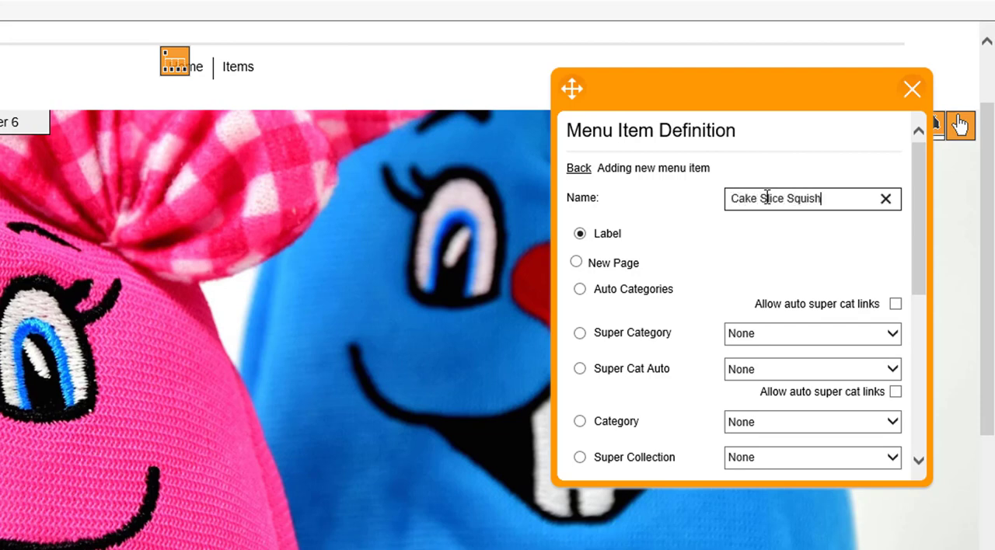
left_click(576, 263)
scroll(677, 342, "down", 5)
left_click(715, 456)
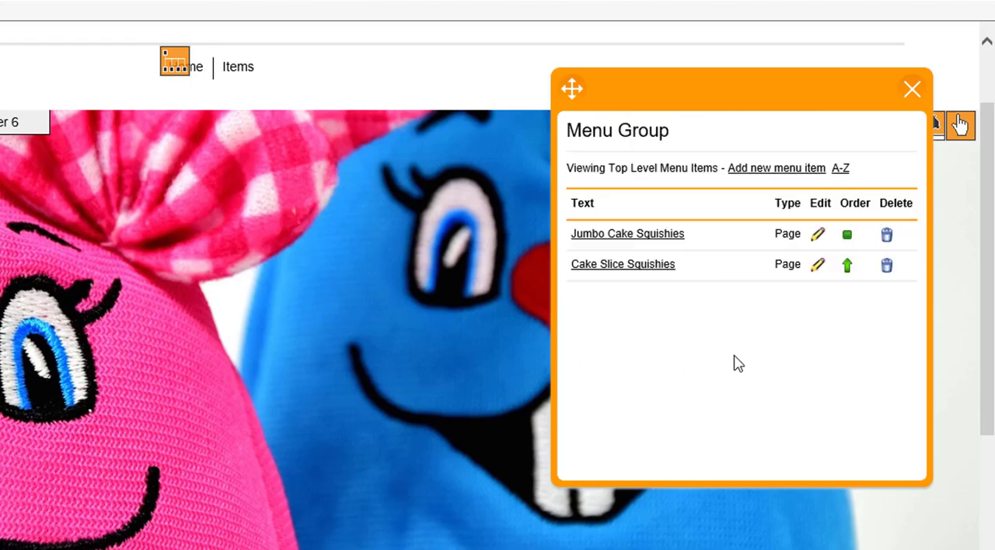
left_click(758, 179)
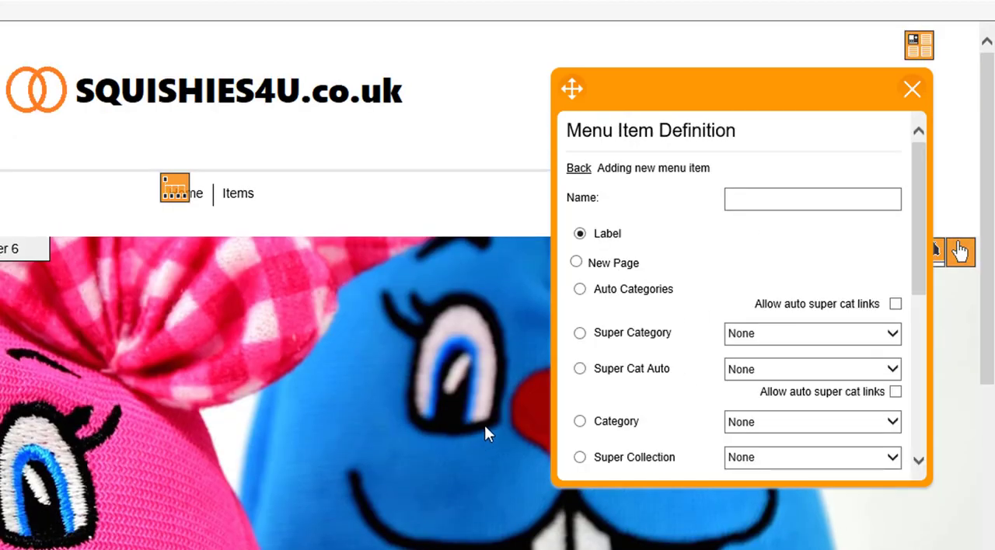
scroll(595, 393, "down", 2)
scroll(401, 413, "down", 3)
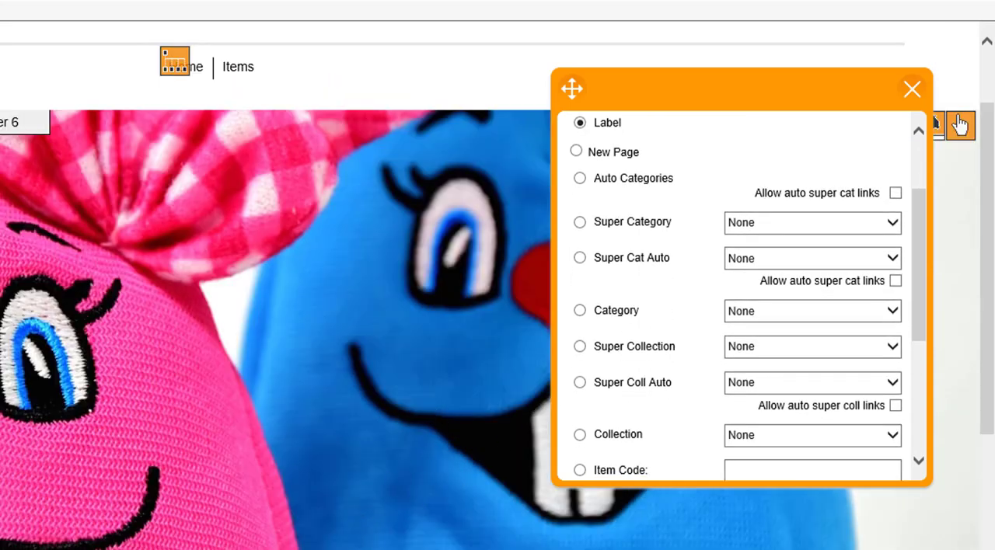
scroll(672, 341, "up", 3)
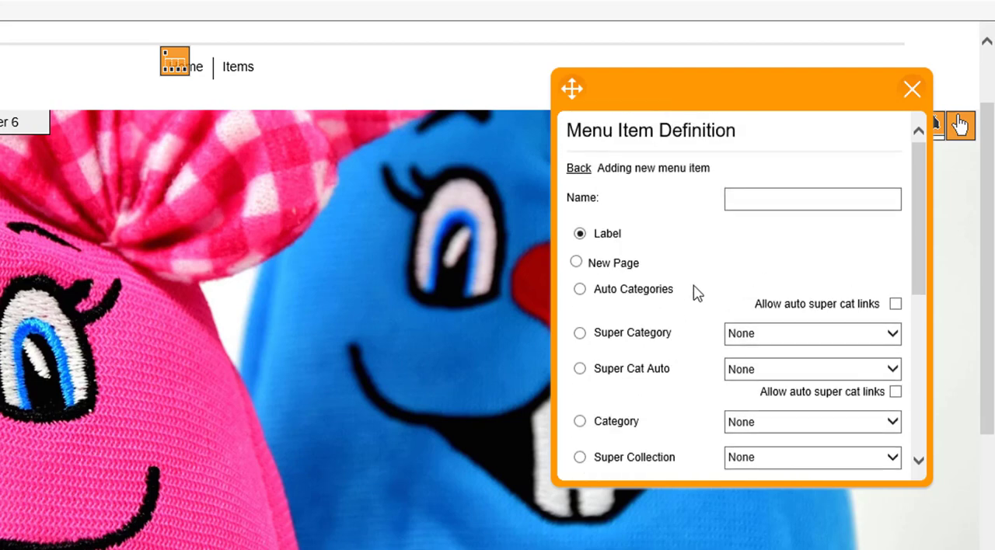
left_click(579, 168)
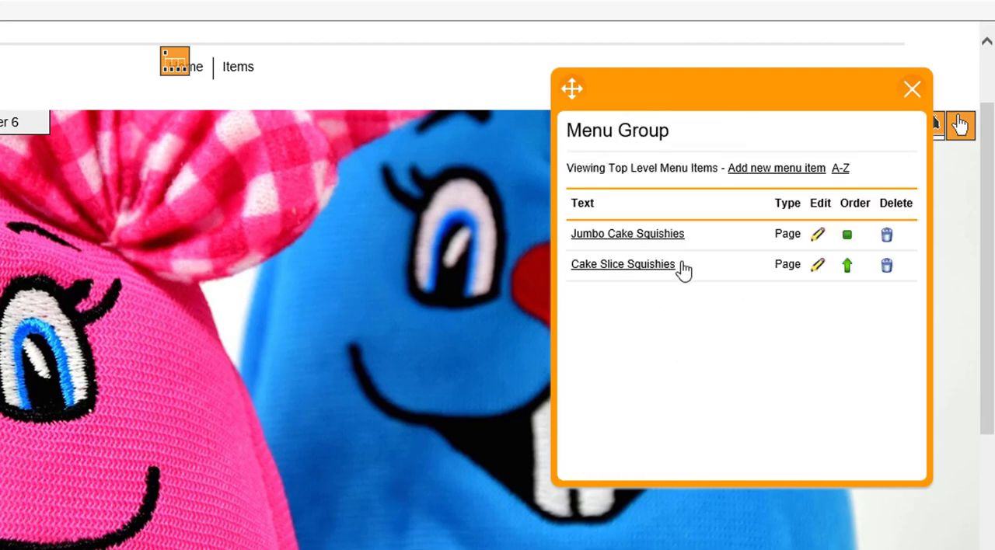
Add a top-level menu item named "Marshmallow Cake Squishies" that creates a new page, and save it.
left_click(770, 169)
left_click(753, 197)
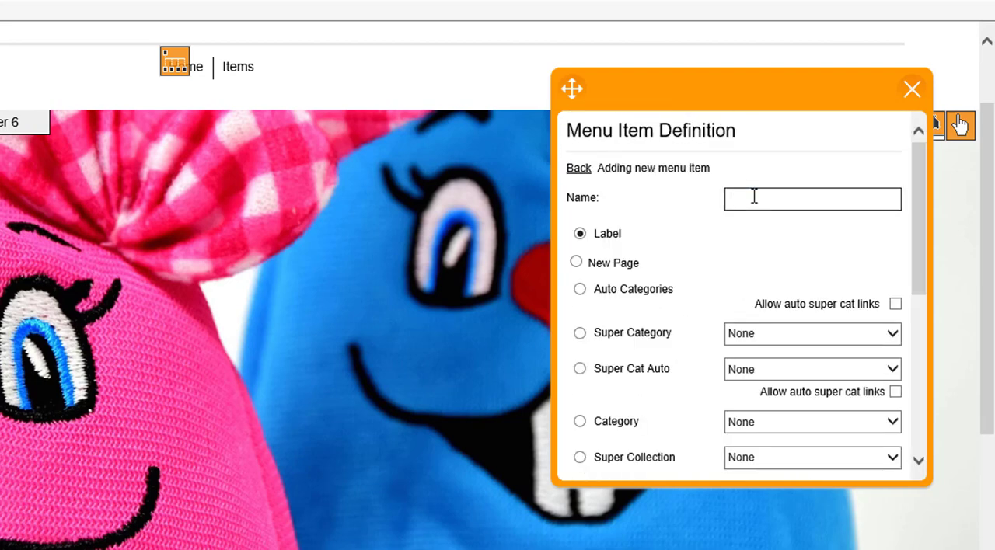
type("Marshmallow")
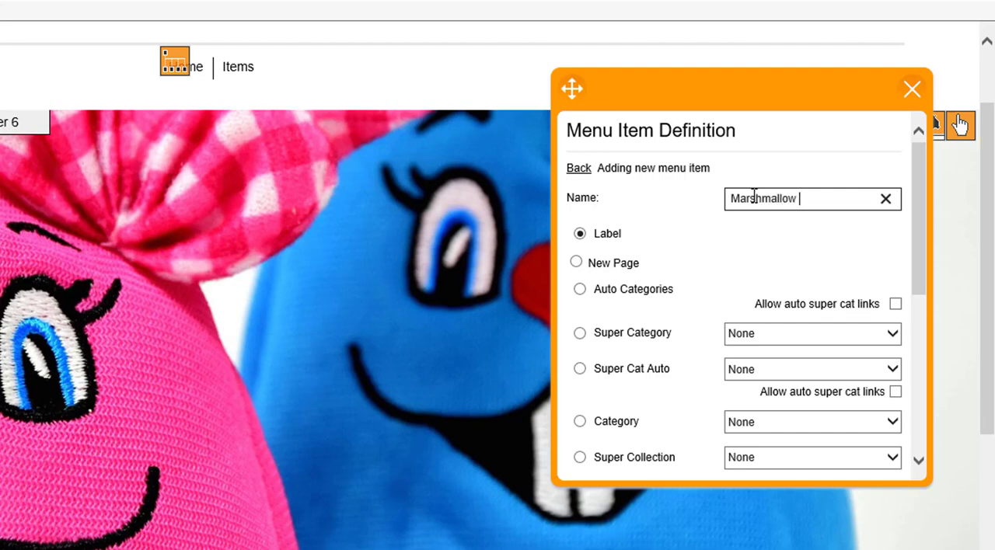
type(" Cake Squishie")
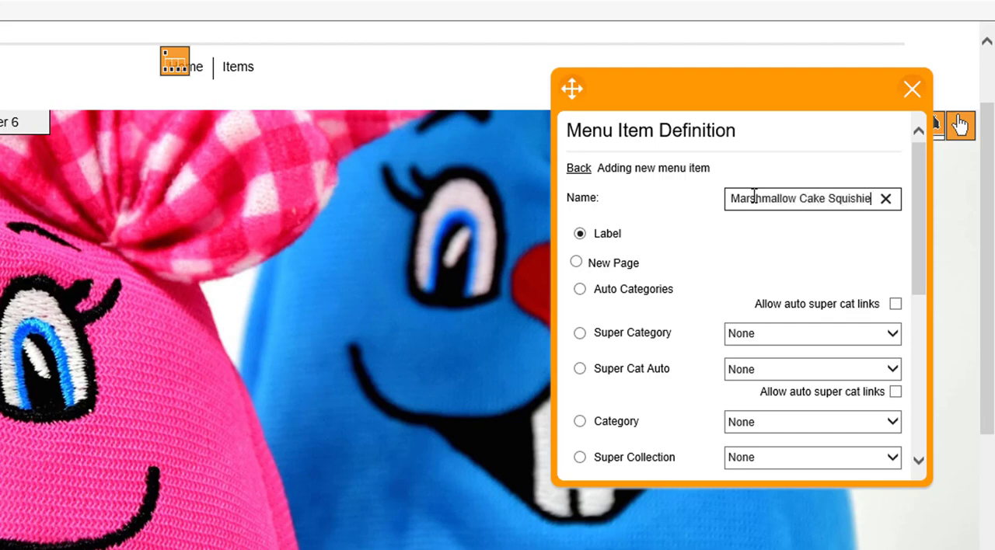
type("s")
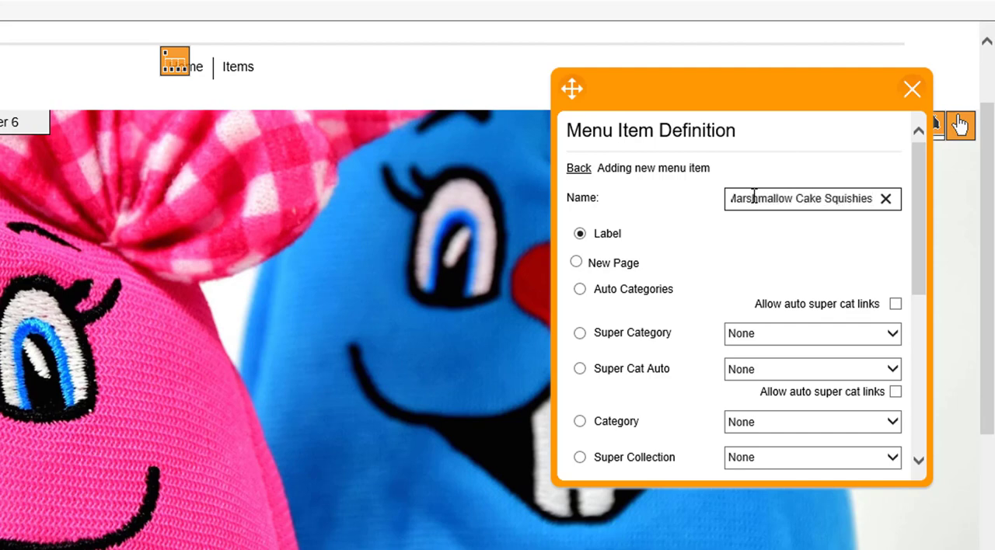
left_click(578, 264)
scroll(764, 308, "down", 5)
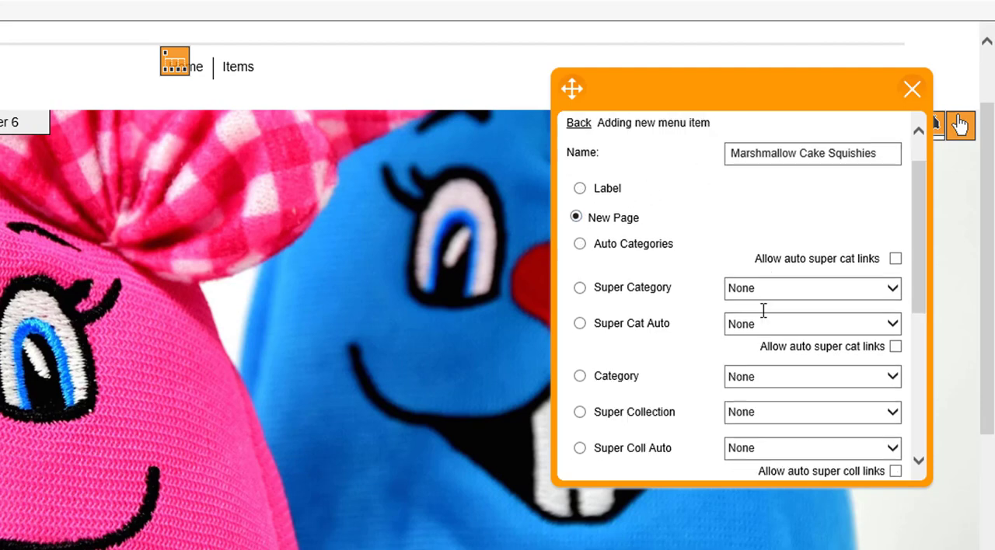
scroll(693, 424, "down", 1)
left_click(746, 458)
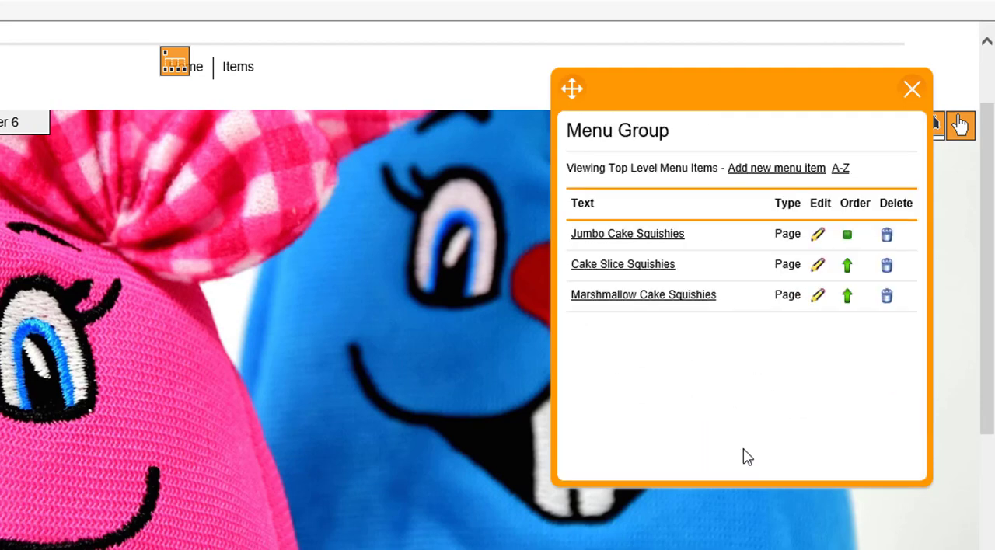
Leave the menu editor, view the Jumbo Cake Squishies page from the header menu, and return to the home page.
left_click(913, 97)
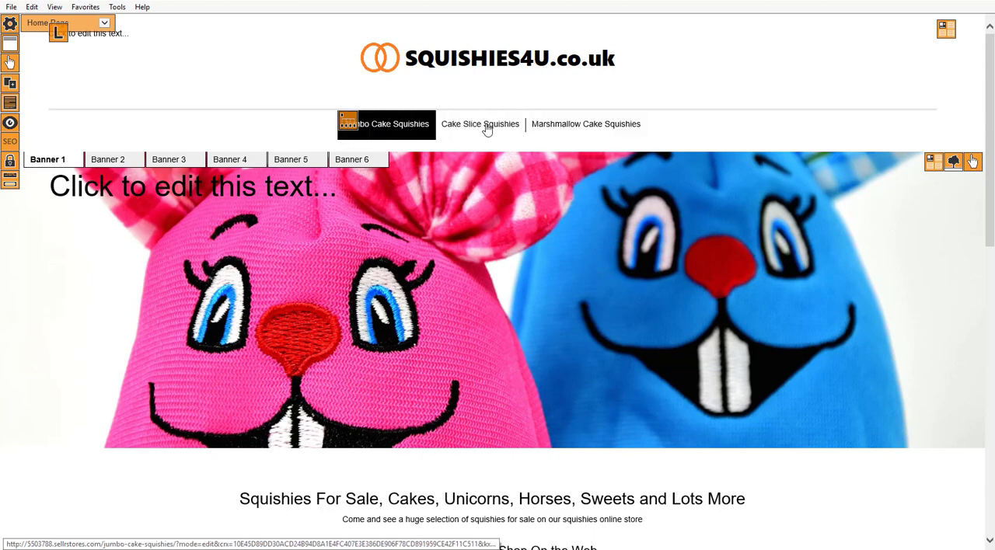
left_click(418, 126)
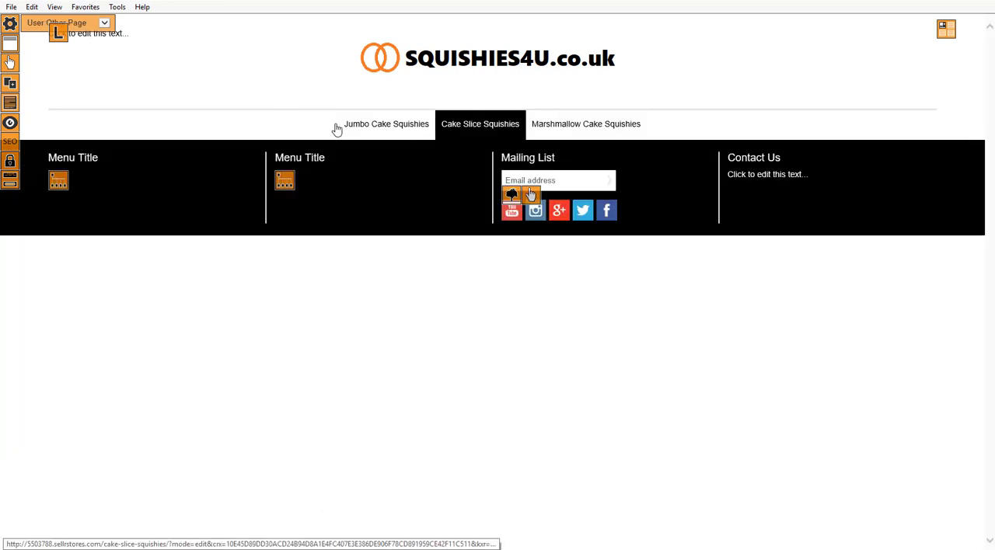
left_click(476, 69)
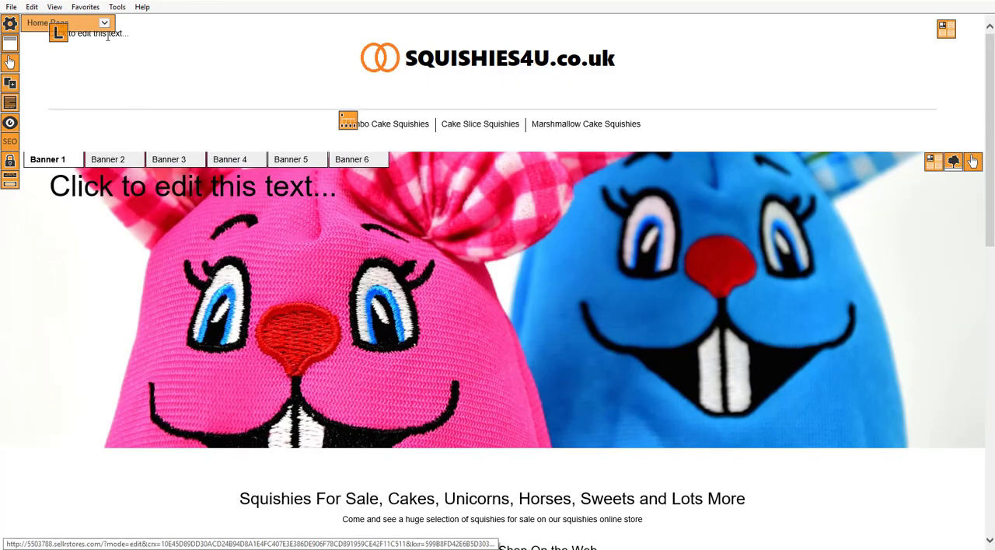
Add an SEO Text Area block to the main section of the Master Other Pages template.
left_click(105, 24)
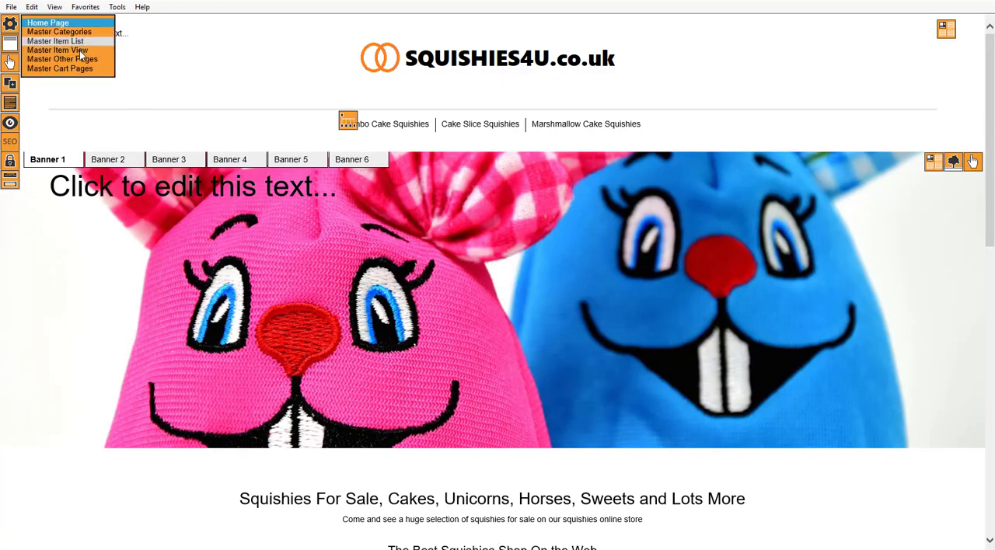
left_click(81, 60)
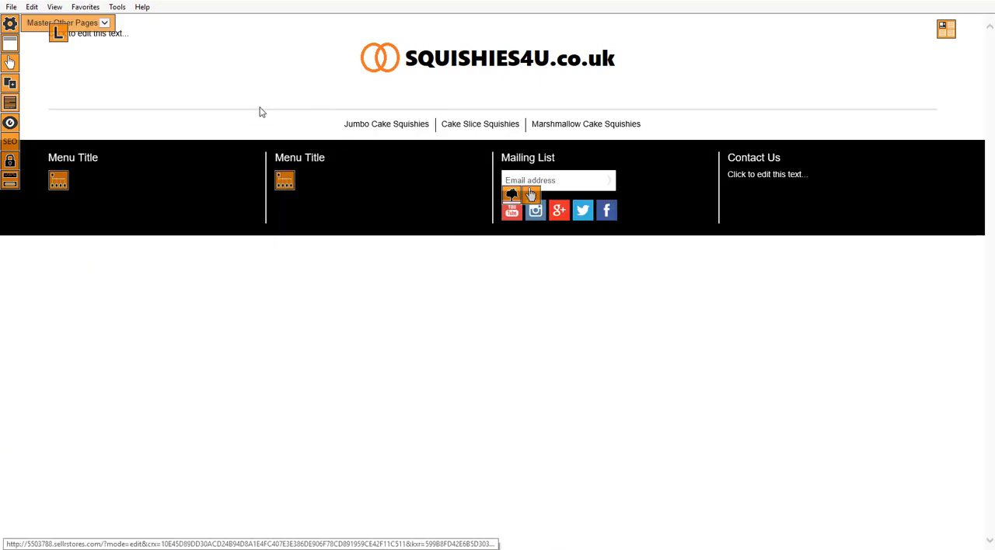
left_click(9, 185)
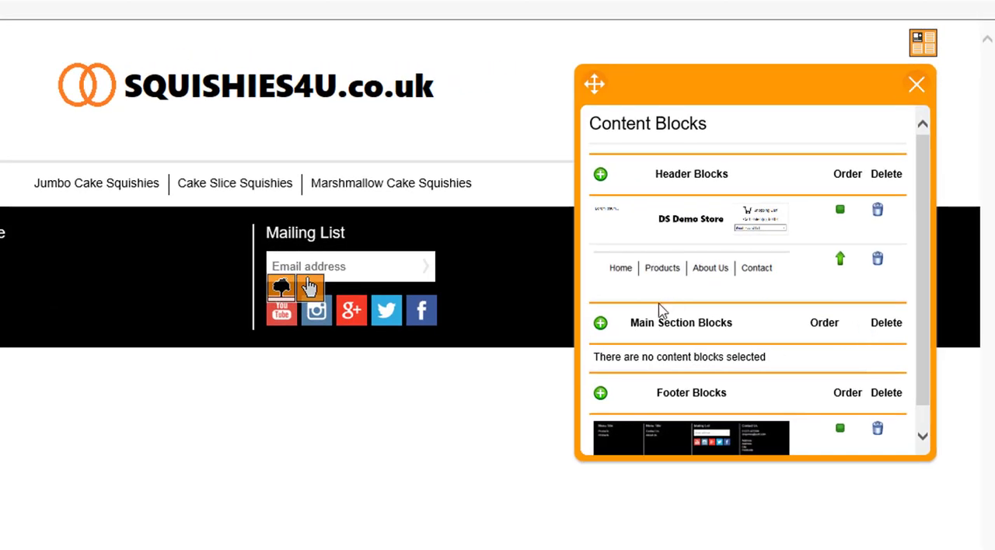
left_click(600, 324)
scroll(721, 293, "down", 3)
scroll(721, 292, "down", 4)
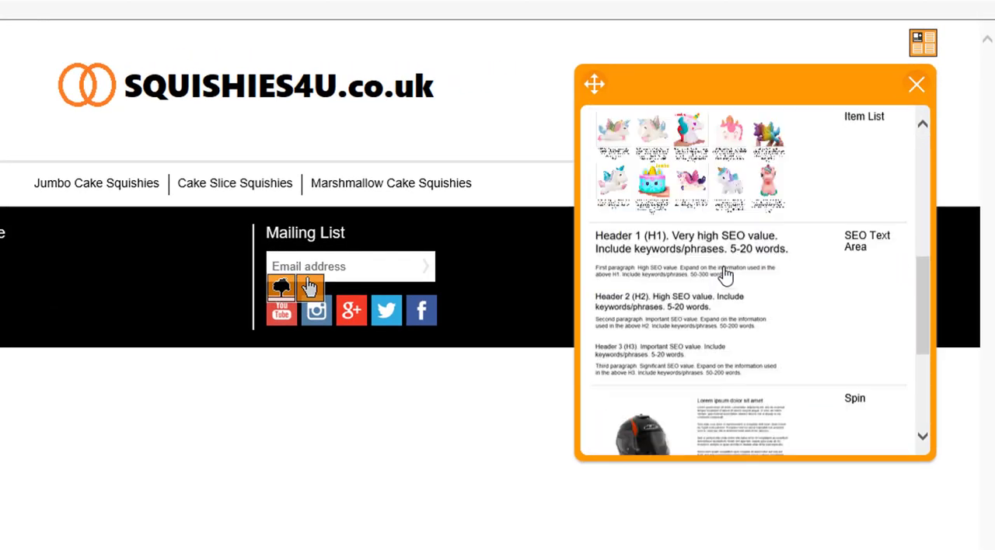
left_click(694, 257)
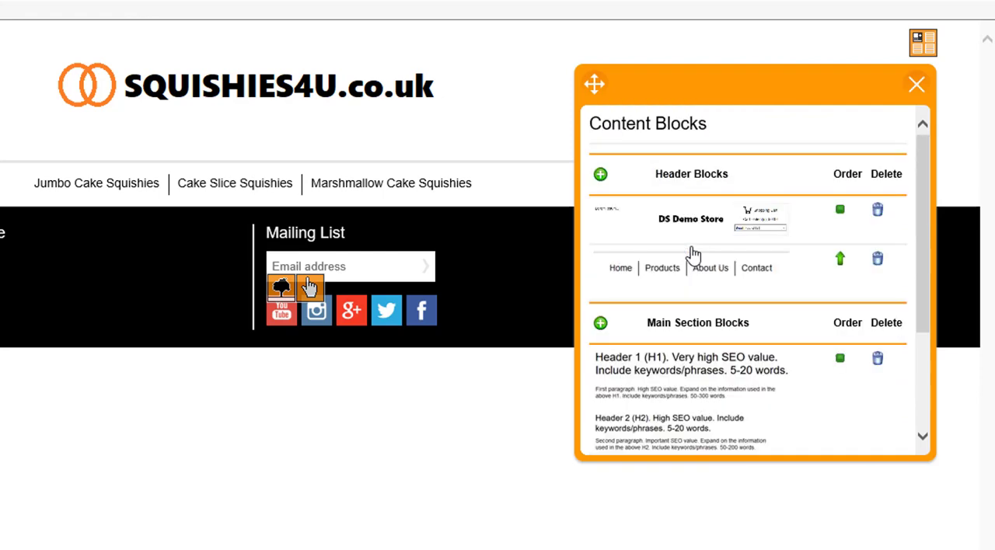
Add an Item List block to the main section of Master Other Pages and close the content blocks editor.
left_click(603, 332)
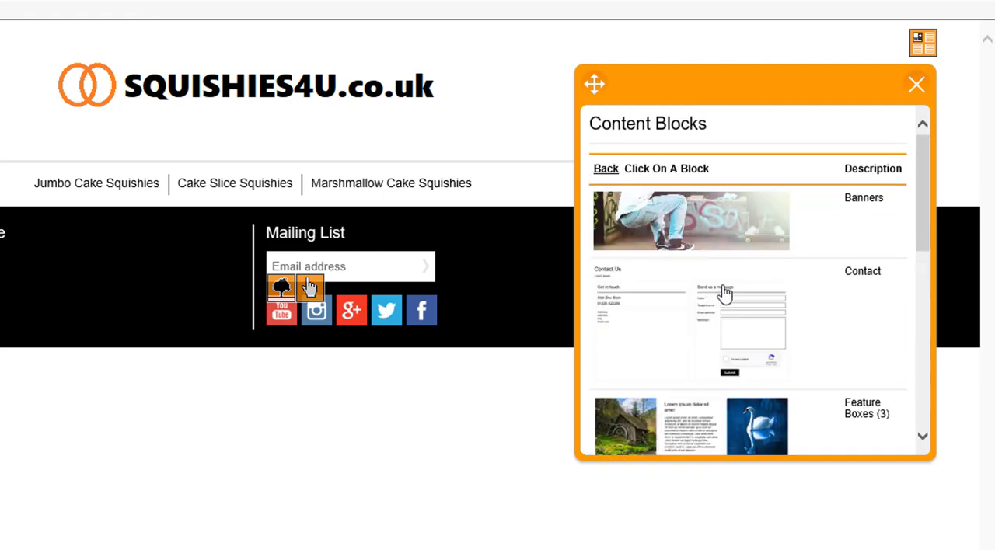
scroll(722, 235, "down", 4)
left_click(679, 289)
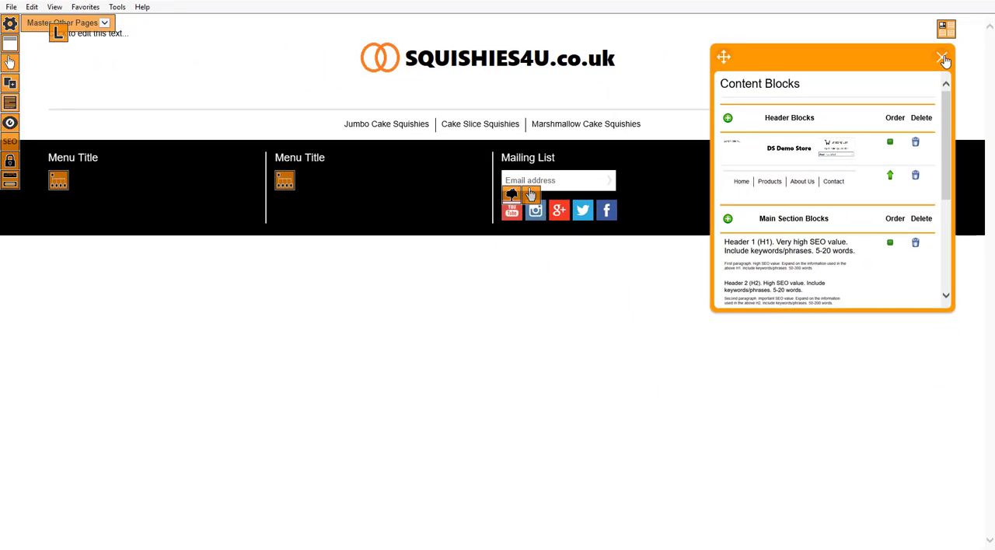
left_click(943, 59)
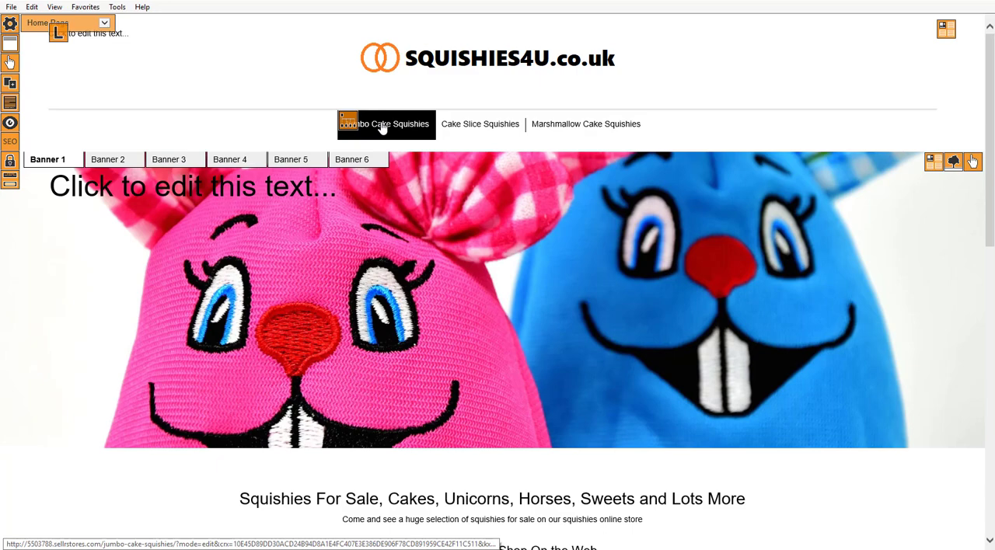
Set the Amazon affiliate keyword of the Jumbo Cake Squishies page's item list to "jumbo cake squishies", save it, and review the products.
left_click(382, 128)
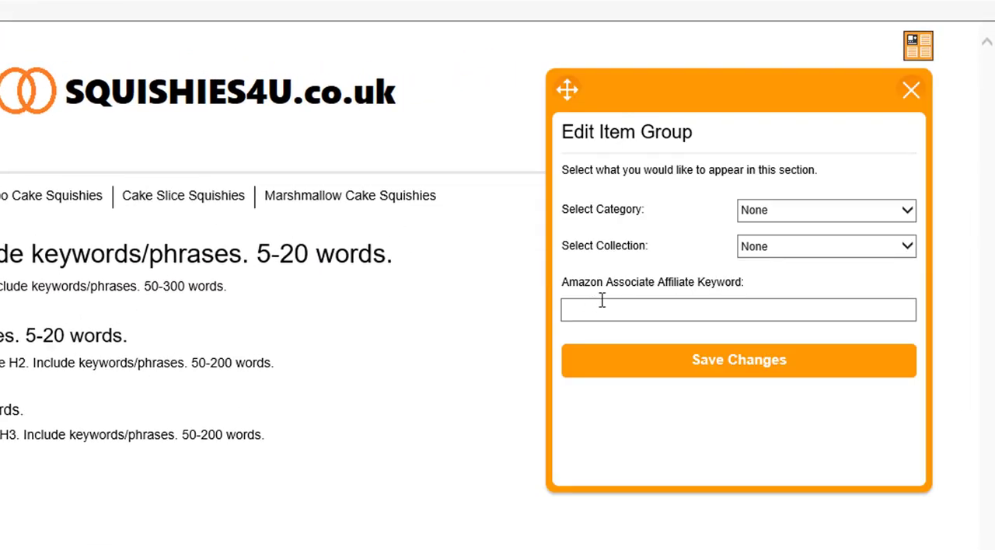
left_click(607, 304)
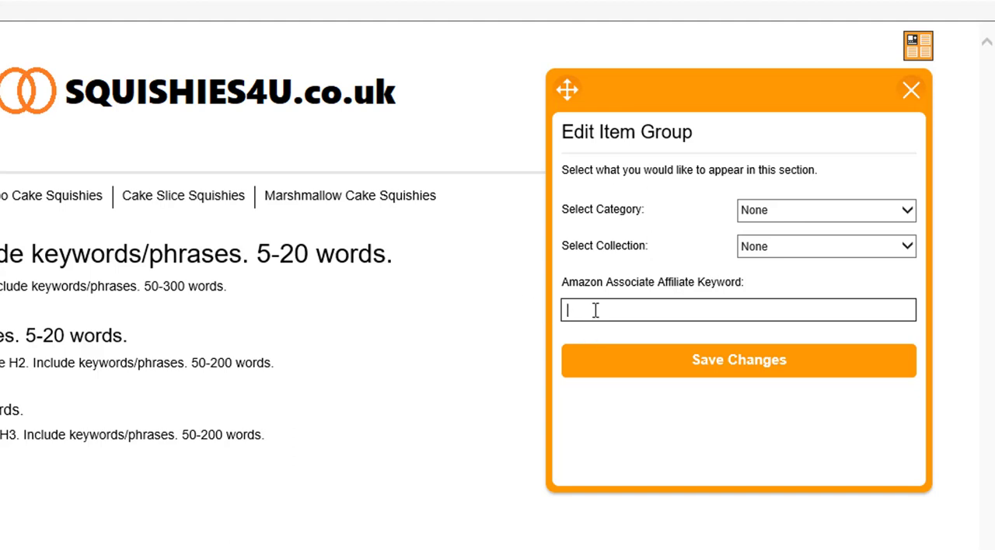
type("jumbo cake squishies")
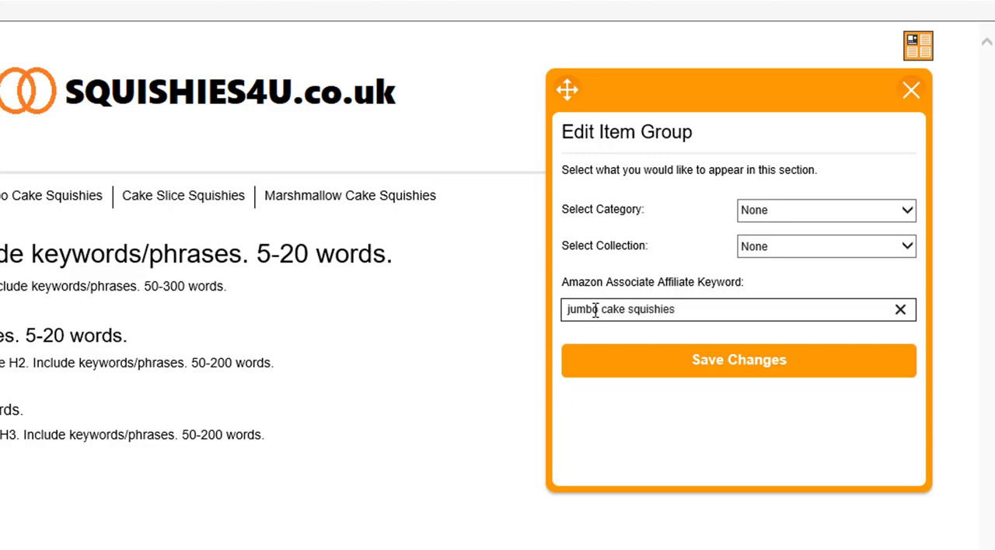
key("Return")
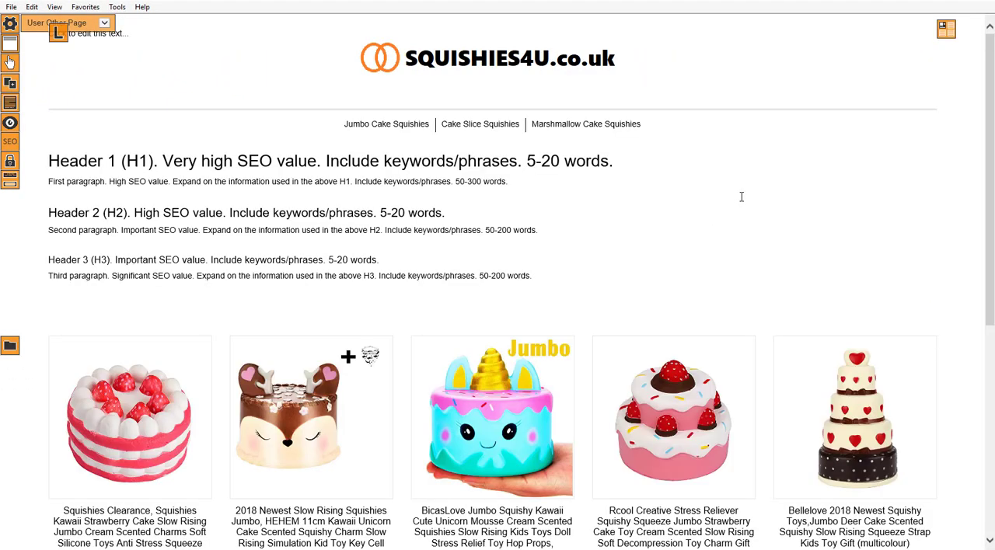
scroll(509, 212, "down", 1)
scroll(520, 205, "up", 5)
Set the Amazon affiliate keyword of the Cake Slice Squishies page's item list to "Cake Slice Squishies" and save it.
left_click(474, 130)
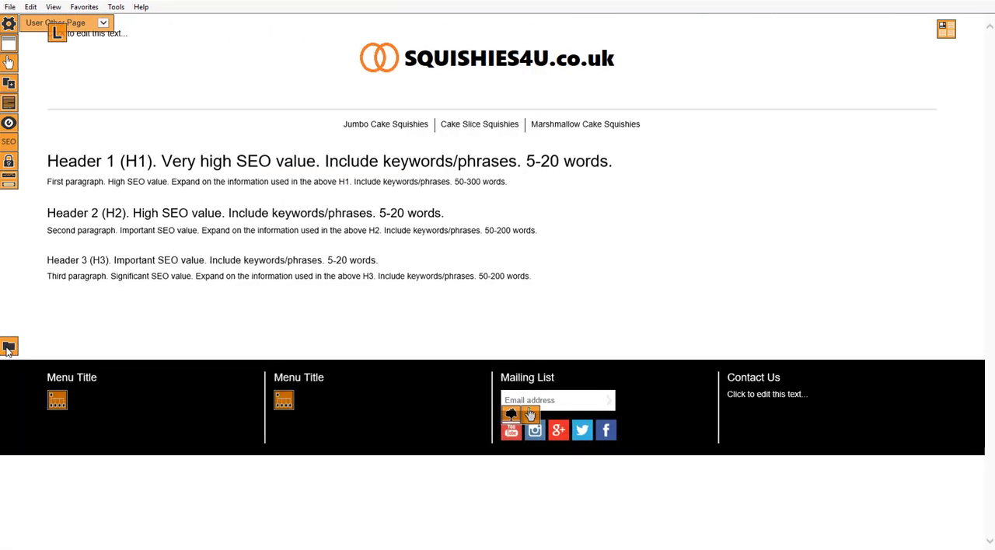
left_click(529, 416)
left_click(754, 195)
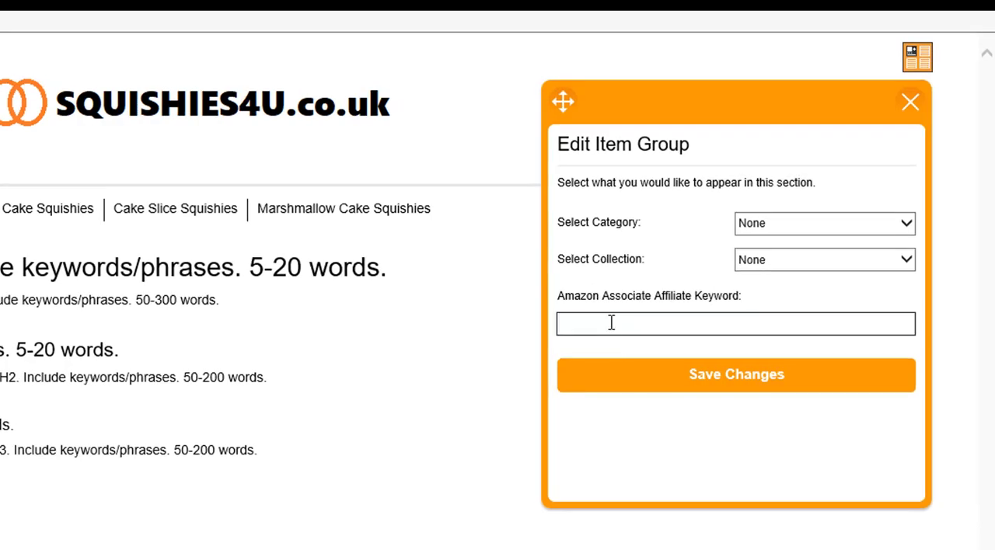
type("Cake Slice Squishies")
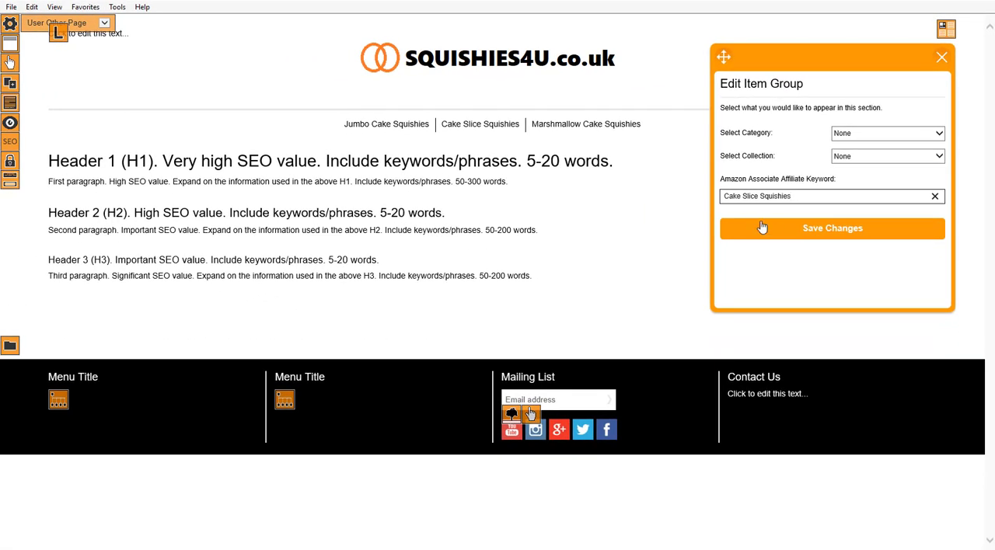
left_click(816, 235)
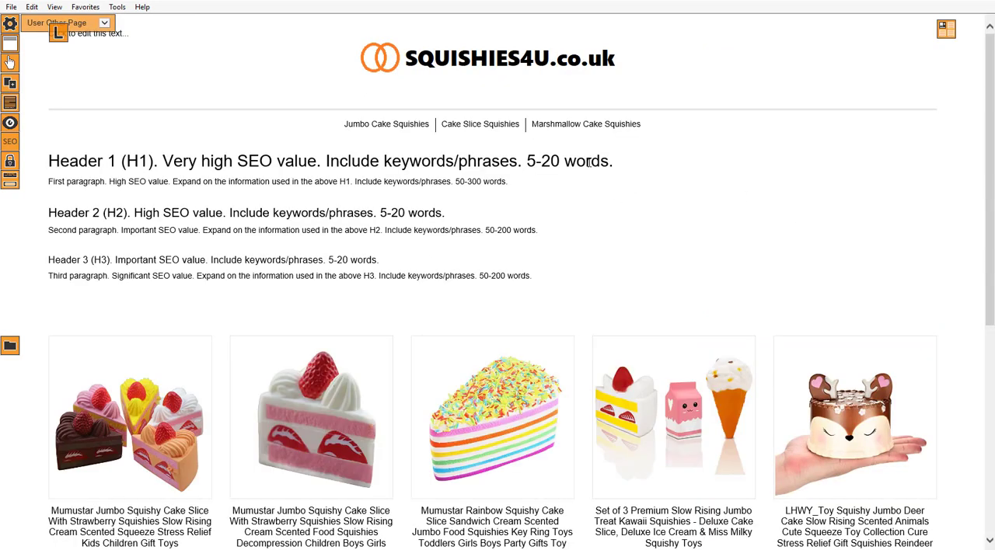
Set the Amazon affiliate keyword of the Marshmallow Cake Squishies page's item list to "Marshmallow Cake Squishies", save it, and review the products.
left_click(588, 133)
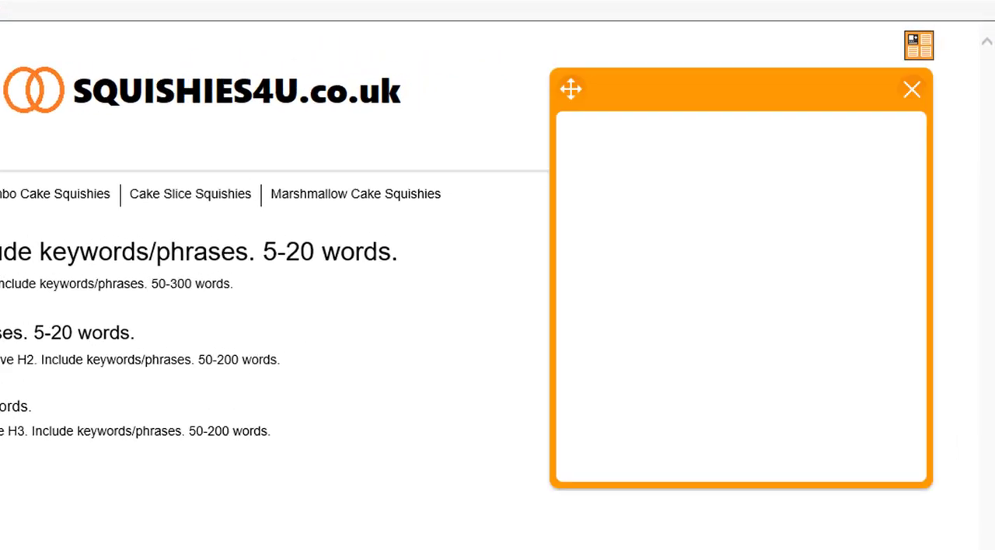
left_click(628, 310)
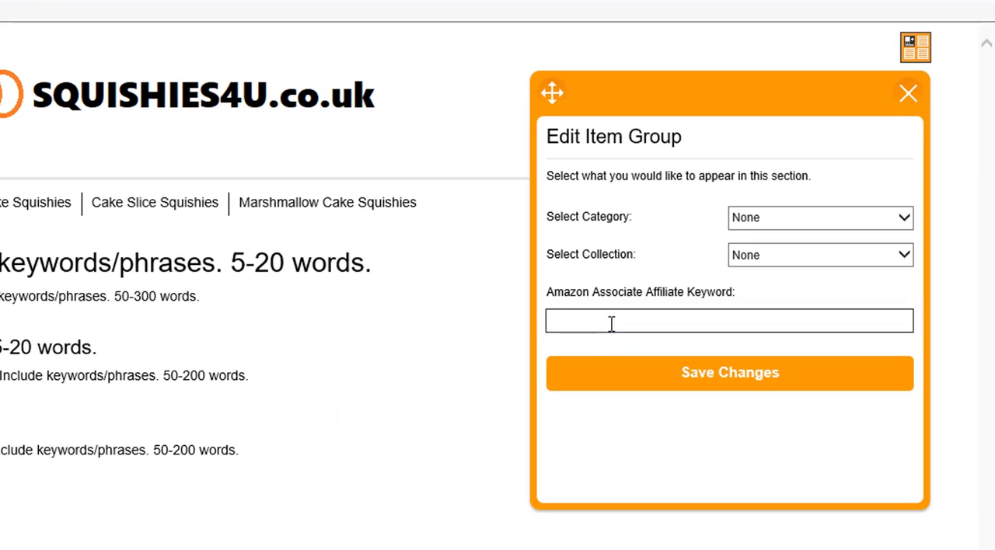
type("Marshmallow C")
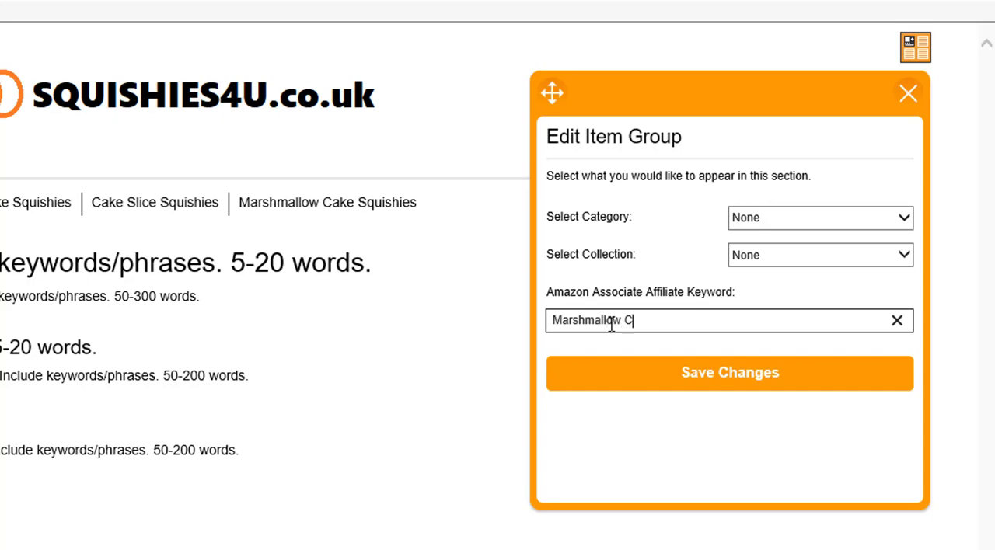
type("ake Squishies")
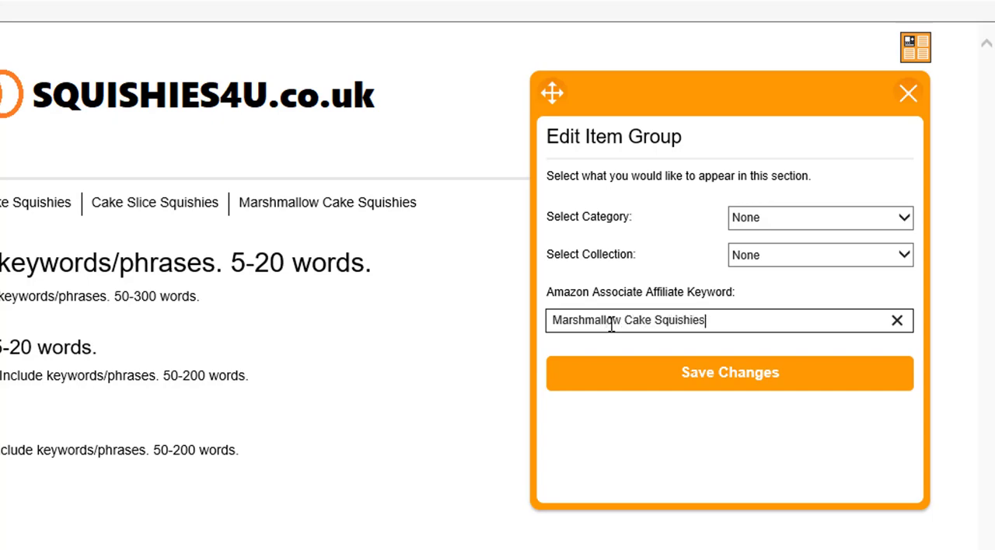
key("Return")
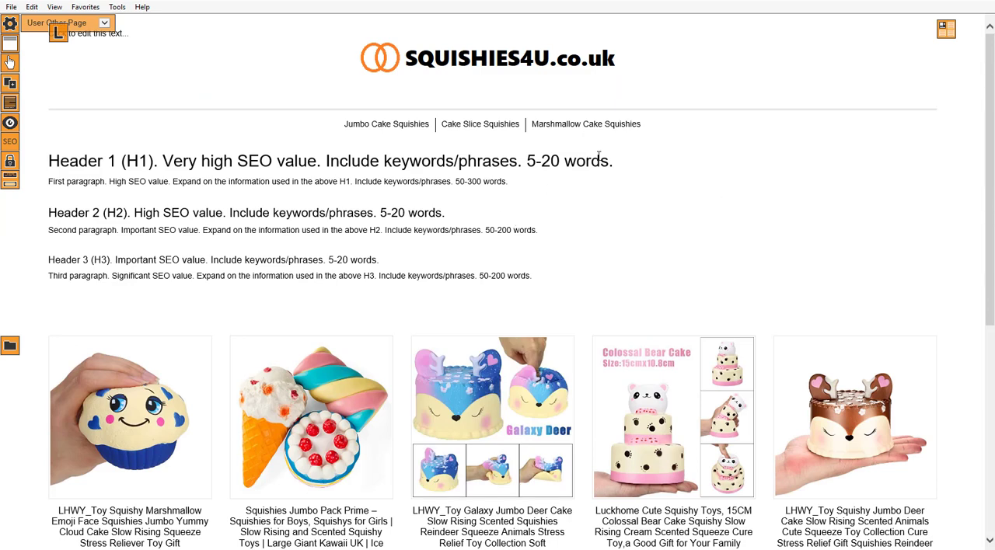
scroll(614, 194, "down", 10)
scroll(651, 200, "up", 10)
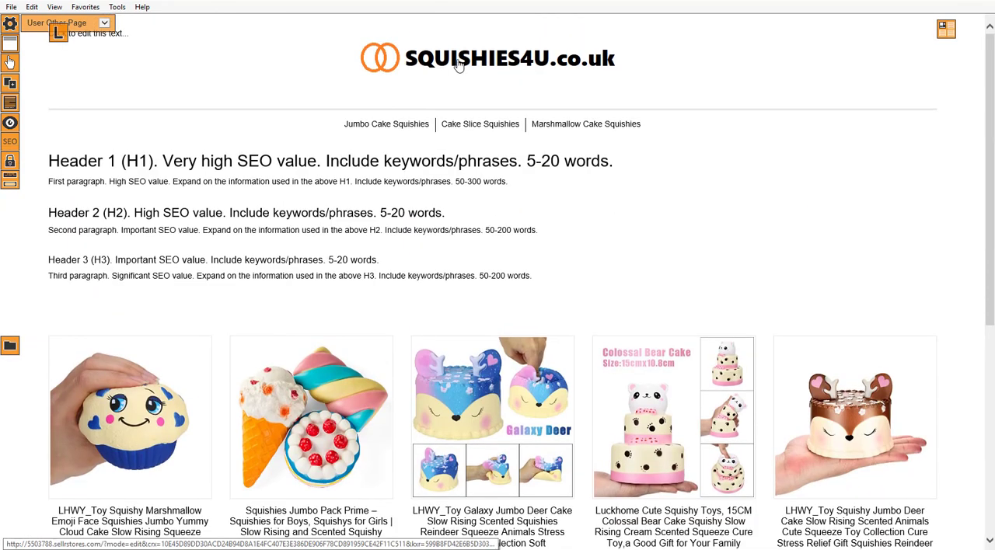
Return to the home page and start a new button in the first footer menu.
left_click(458, 64)
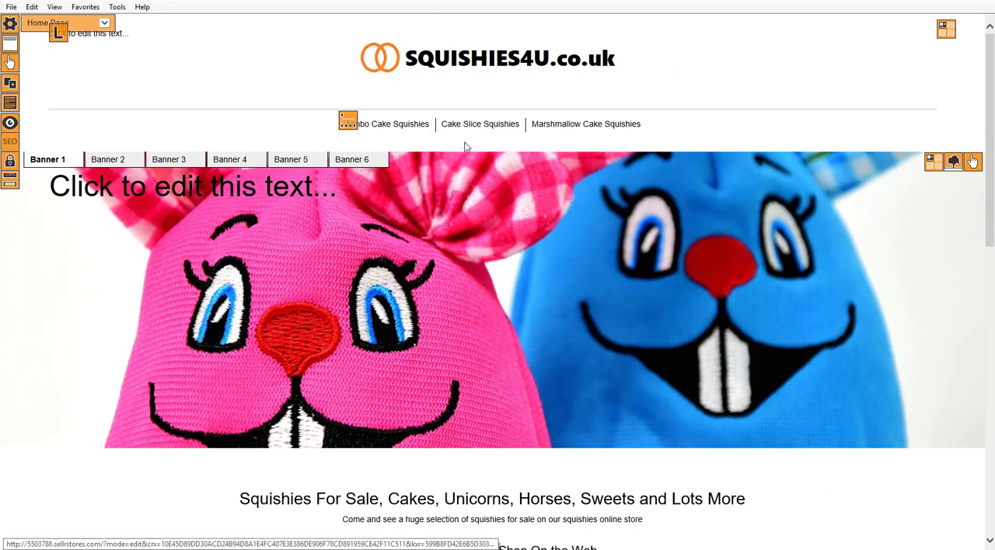
scroll(544, 222, "down", 10)
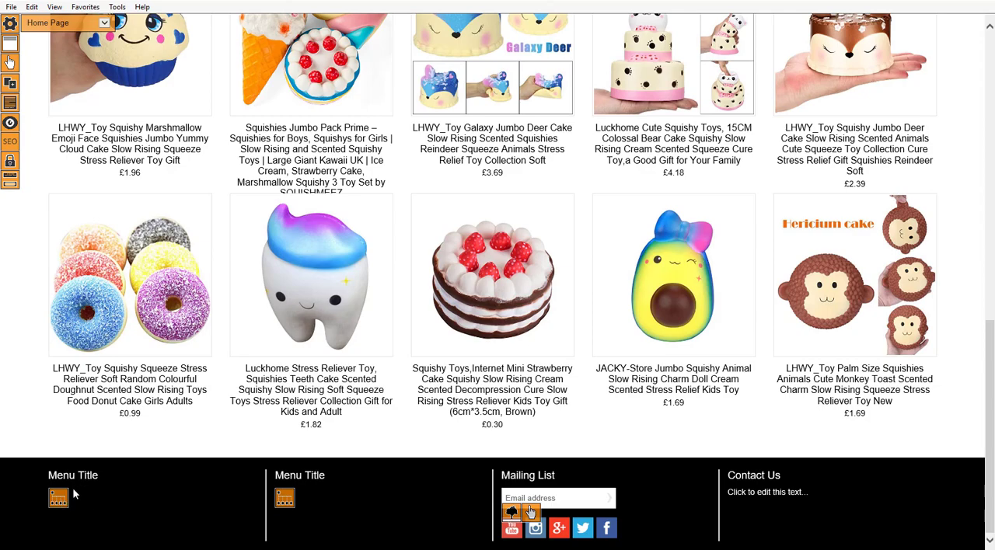
scroll(72, 487, "up", 10)
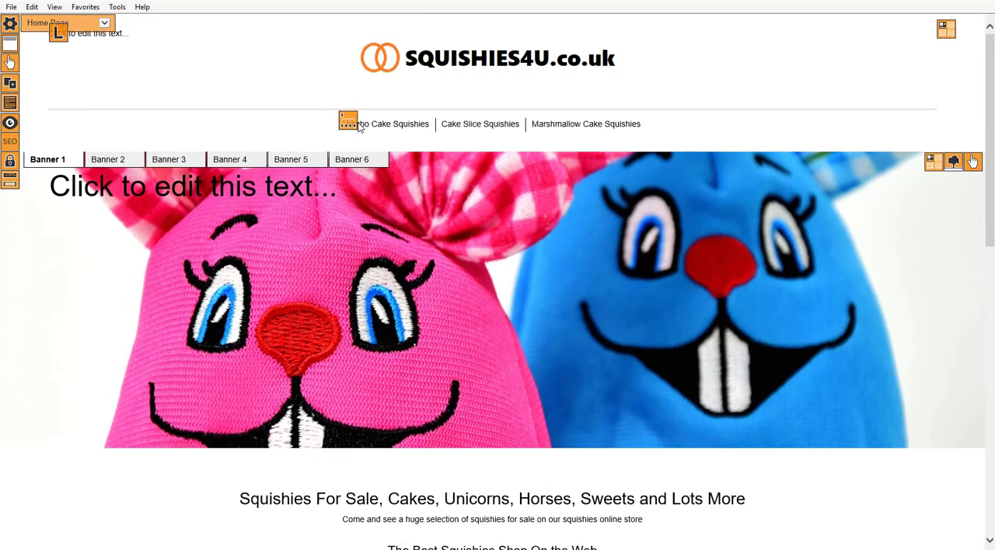
scroll(147, 349, "down", 10)
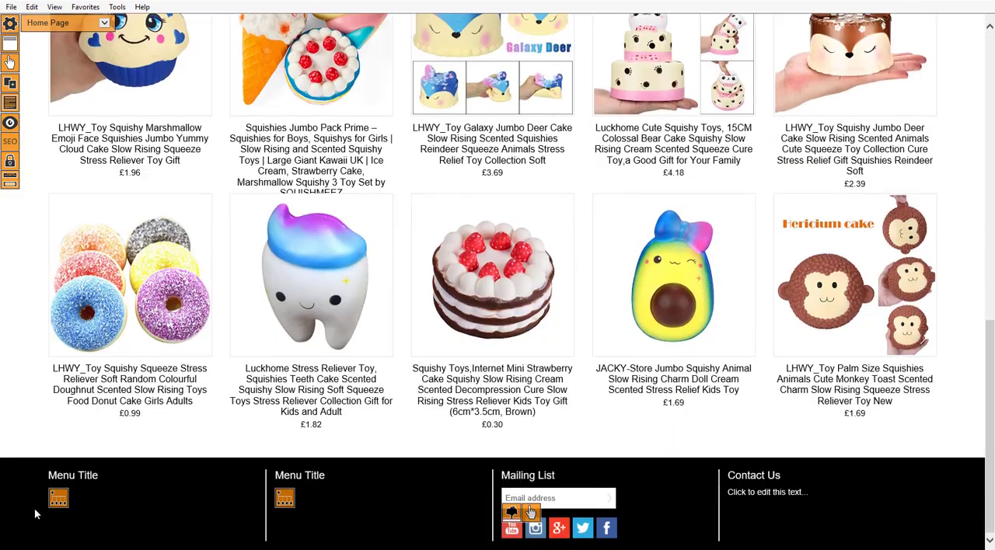
left_click(61, 501)
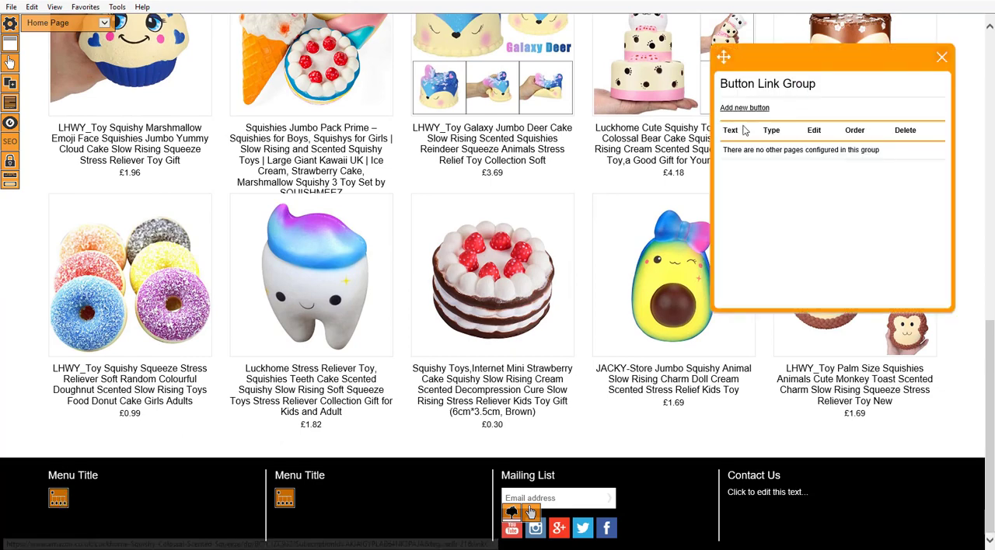
left_click(762, 109)
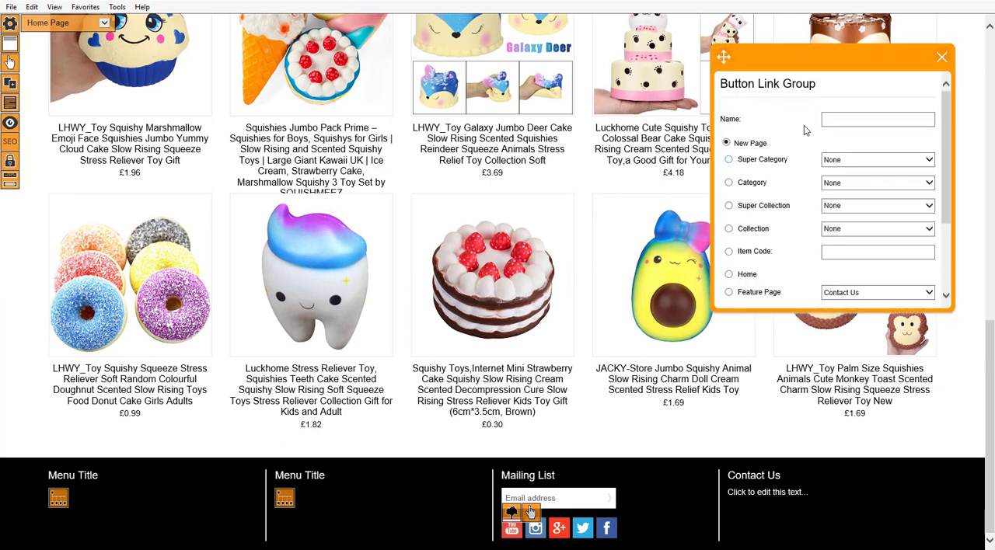
Link the footer button to the existing Jumbo Cake Squishies page, name it "Jumbo Cake Squishies", add it and close the button editor.
left_click(844, 122)
scroll(822, 267, "down", 3)
left_click(728, 200)
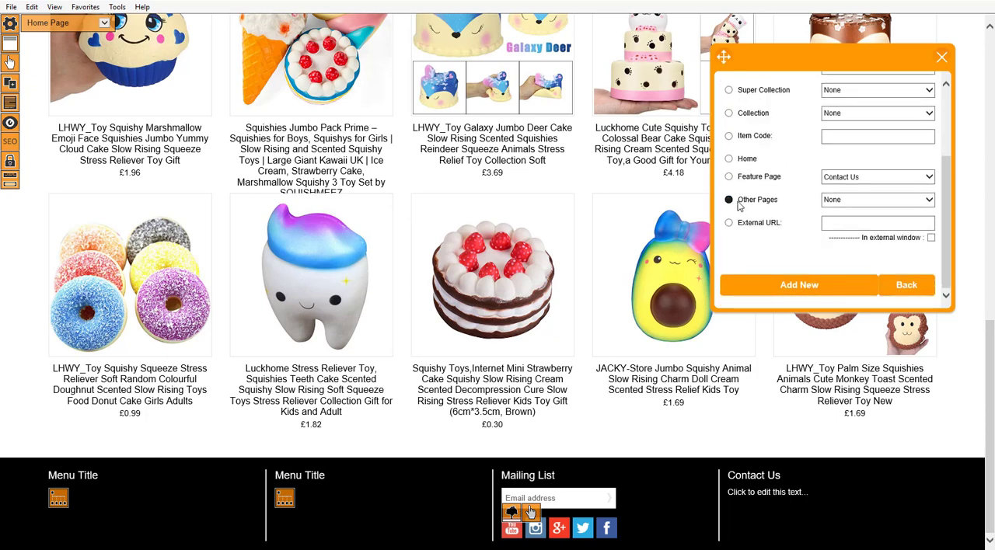
left_click(855, 200)
left_click(840, 214)
scroll(801, 195, "up", 3)
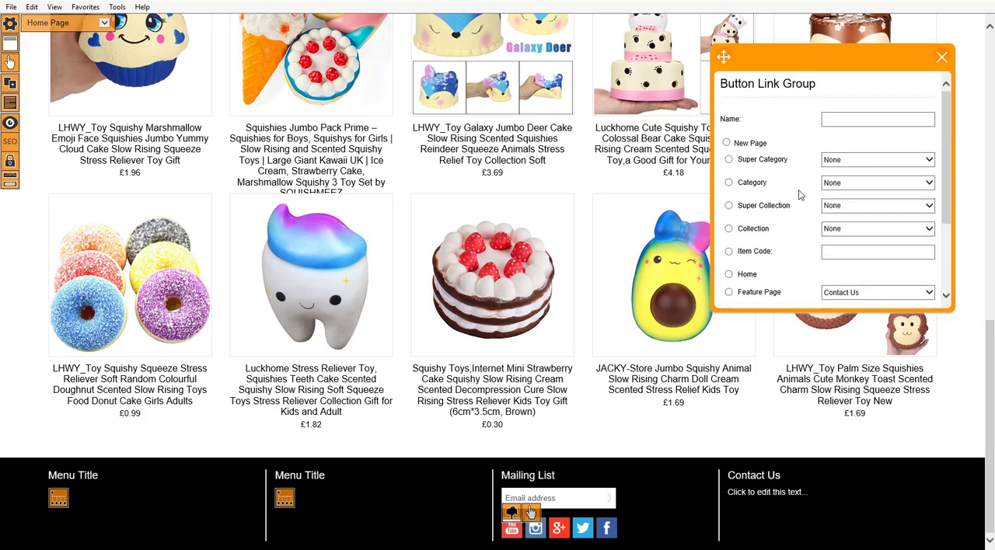
left_click(856, 120)
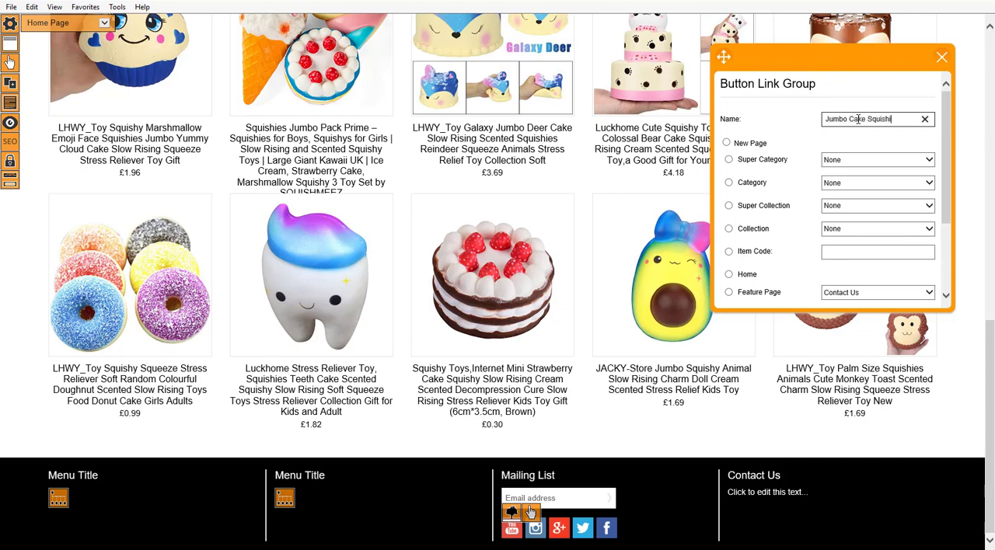
key("Return")
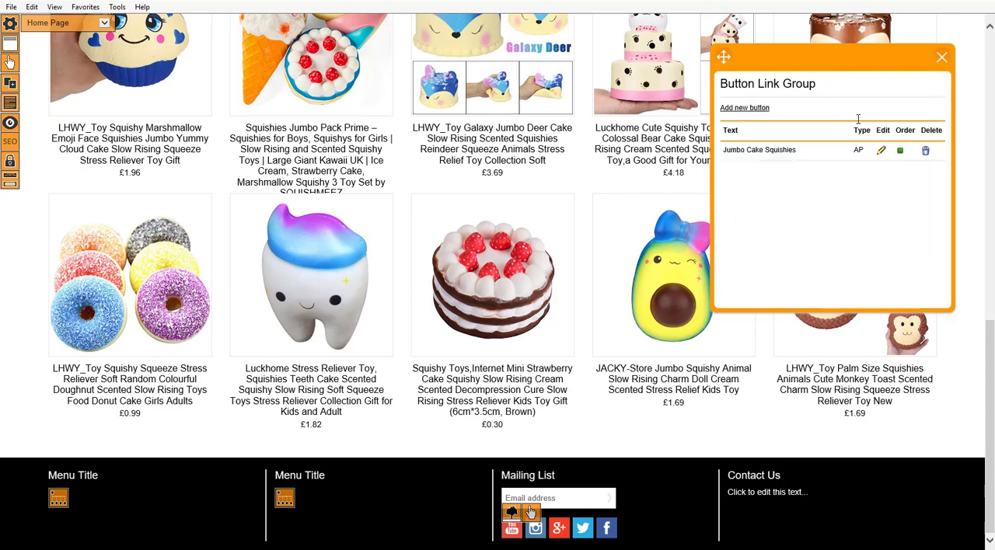
left_click(940, 59)
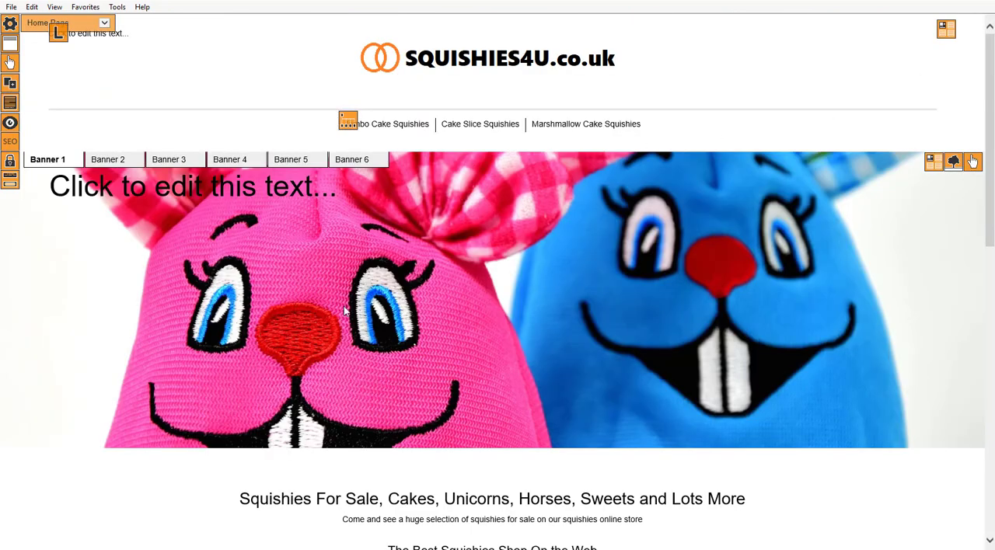
Try the Jumbo Cake Squishies link in the footer and look through the home page.
scroll(346, 311, "down", 9)
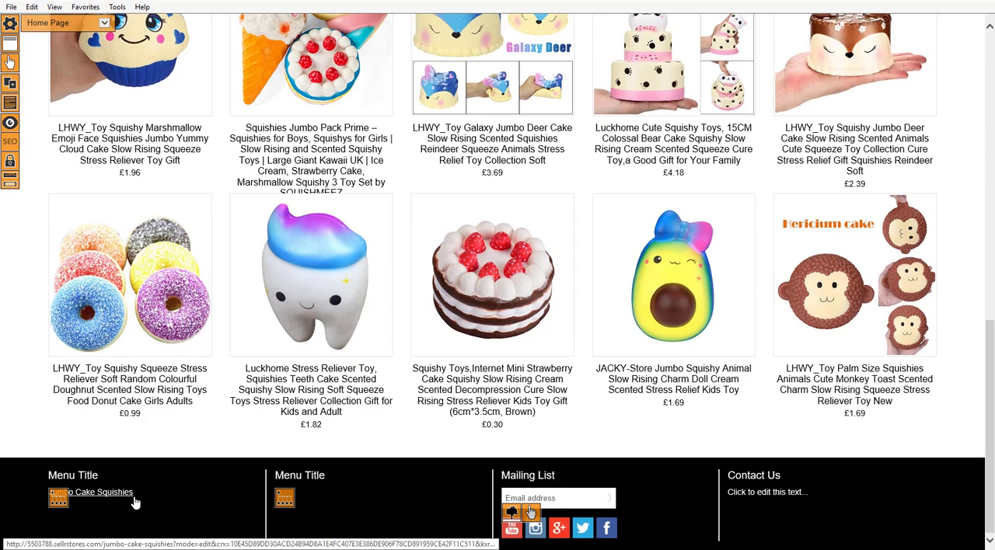
left_click(134, 503)
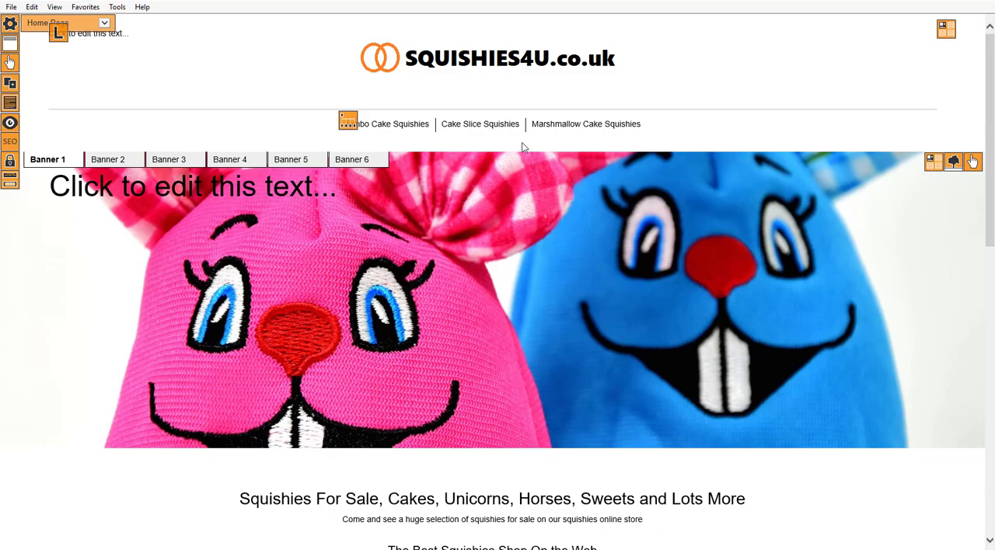
scroll(521, 145, "down", 10)
scroll(568, 219, "up", 8)
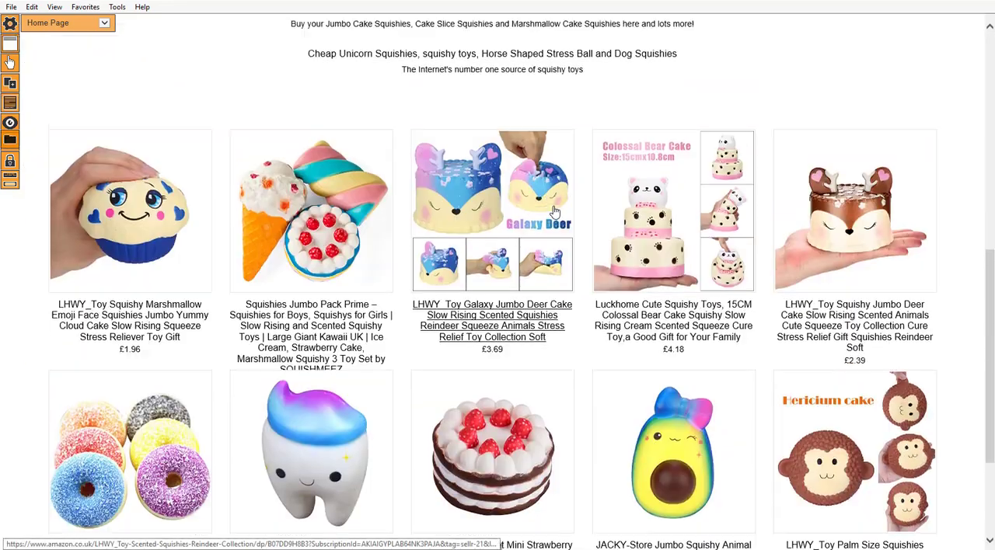
scroll(568, 202, "down", 4)
scroll(568, 201, "down", 6)
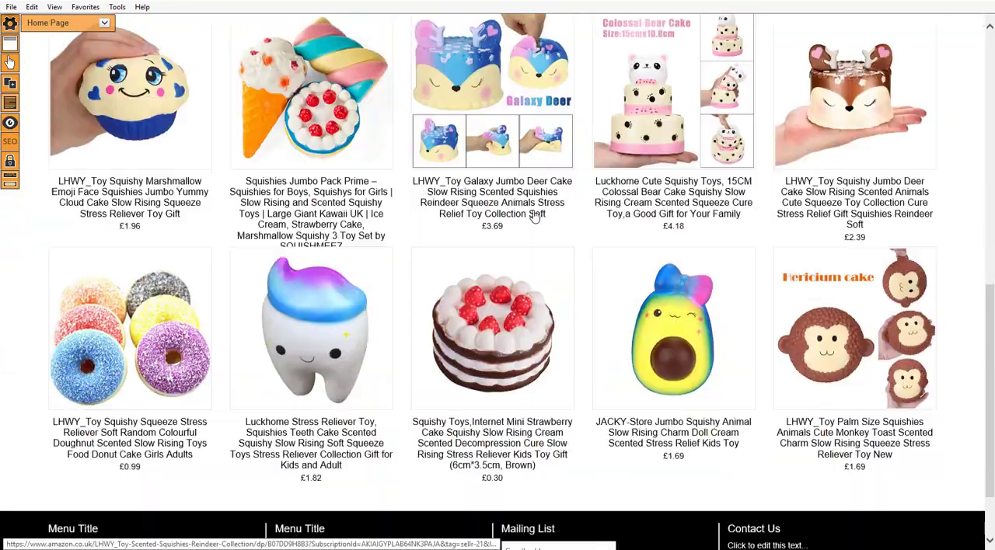
scroll(412, 240, "up", 10)
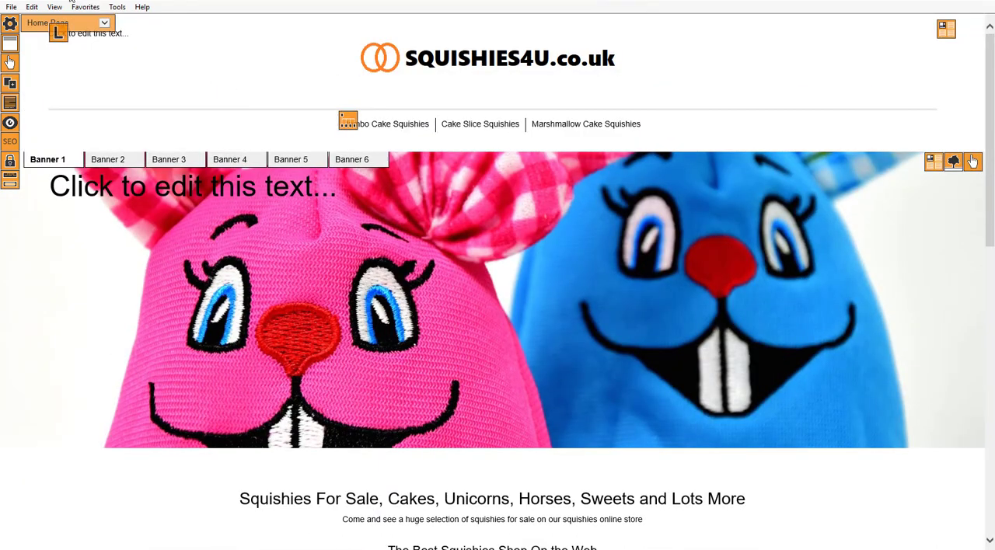
Preview the website from the Sellr admin page and look through its home page down to the footer.
left_click(63, 2)
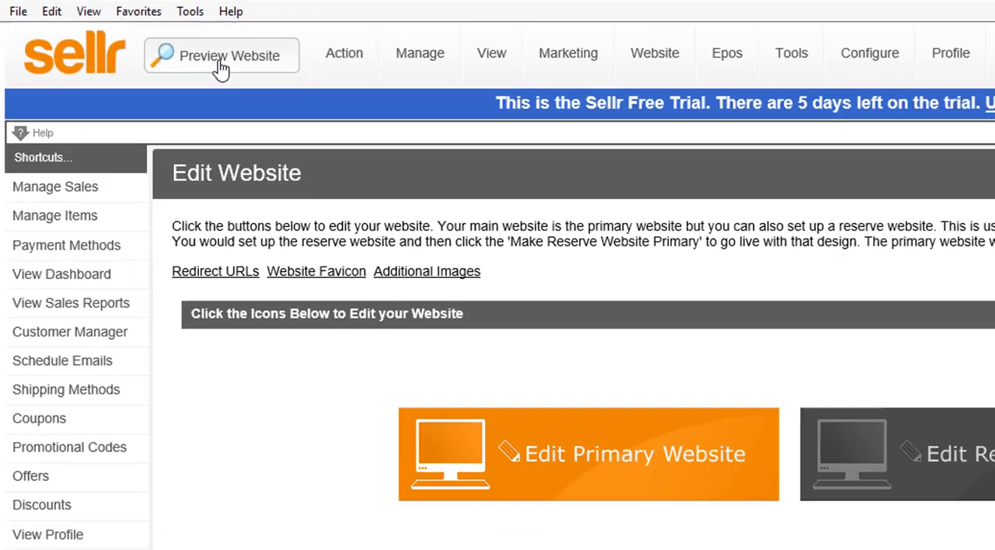
left_click(331, 99)
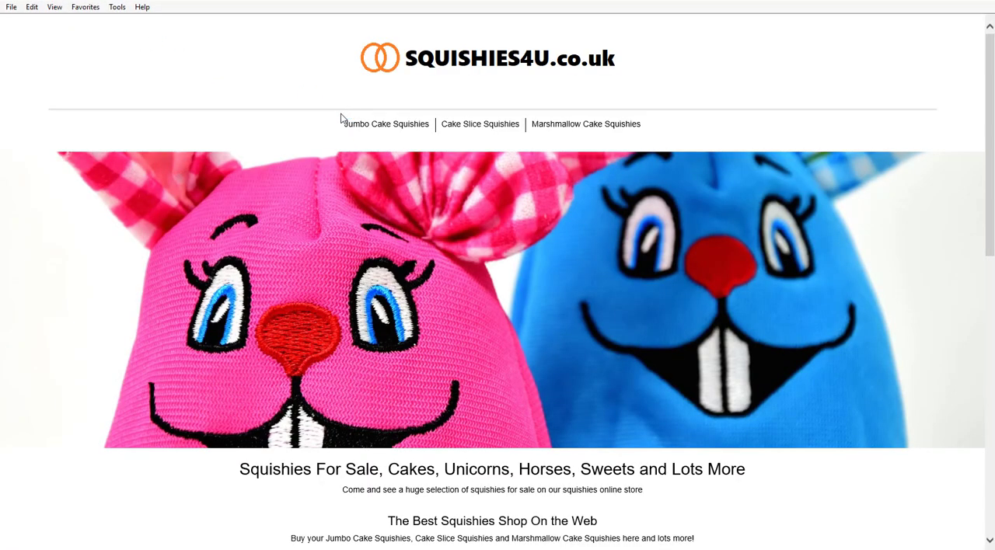
scroll(350, 323, "down", 8)
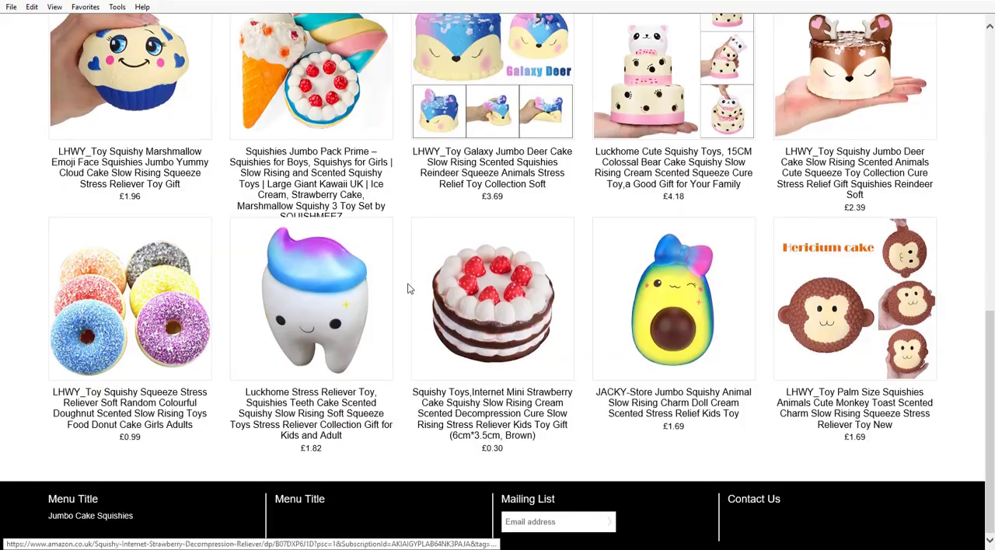
scroll(400, 296, "up", 10)
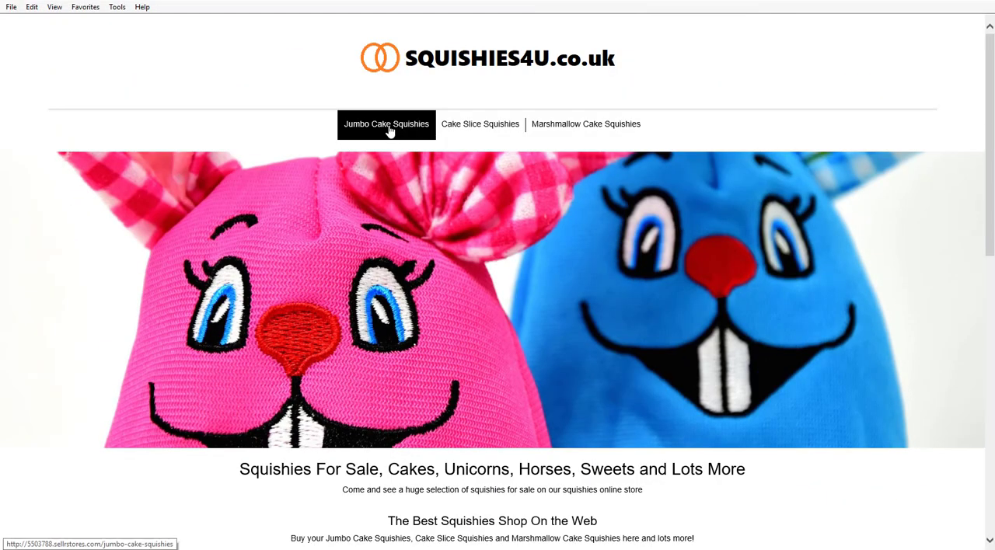
Open the Jumbo Cake Squishies page in the preview and review its text and products.
left_click(389, 126)
scroll(396, 221, "down", 5)
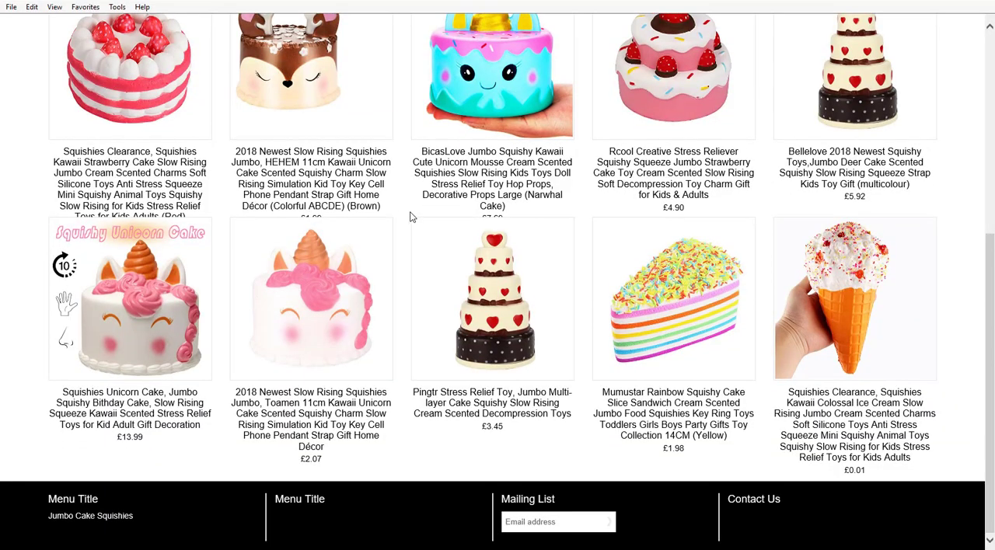
scroll(411, 217, "up", 6)
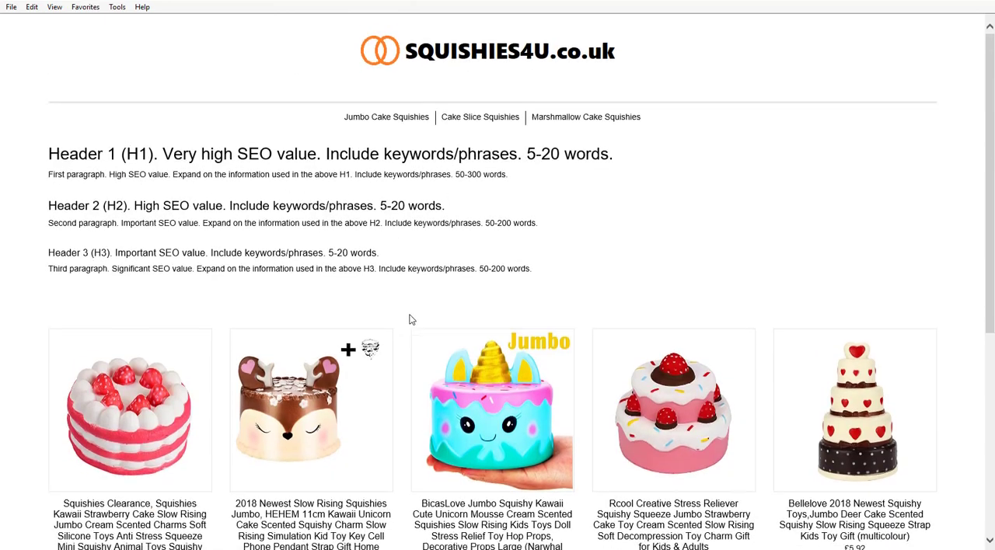
scroll(416, 328, "down", 5)
scroll(413, 310, "up", 6)
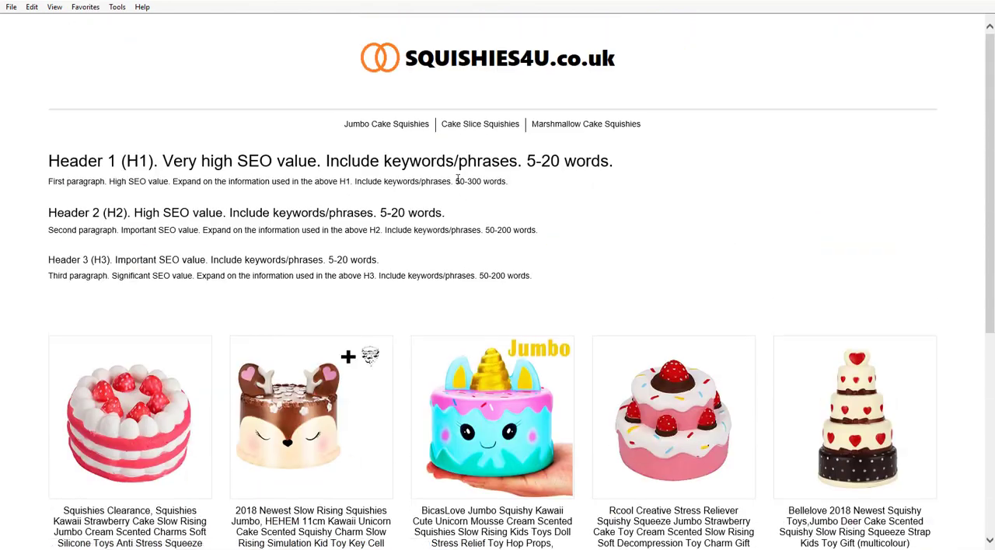
Check the Cake Slice Squishies page, then review the products on the Marshmallow Cake Squishies page.
left_click(482, 124)
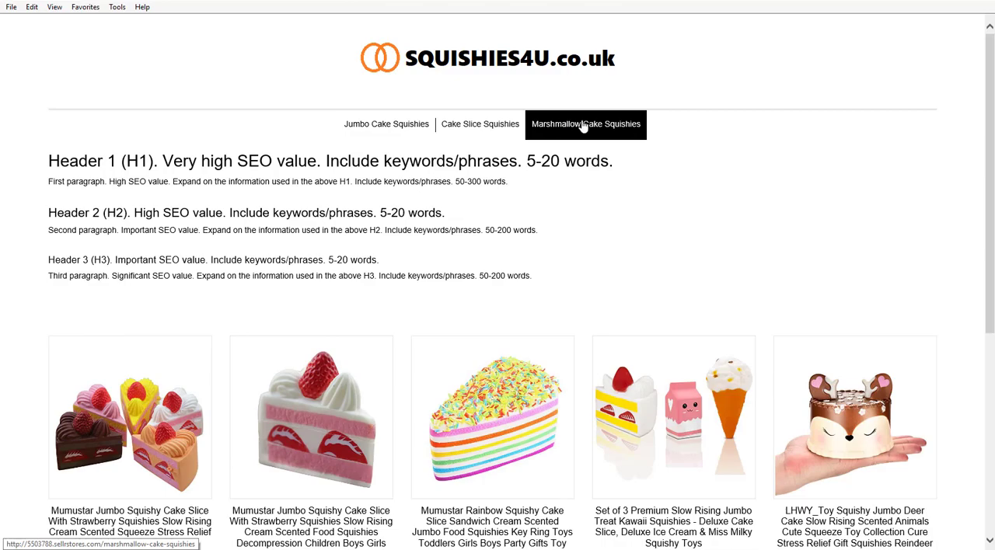
left_click(579, 125)
scroll(501, 318, "down", 5)
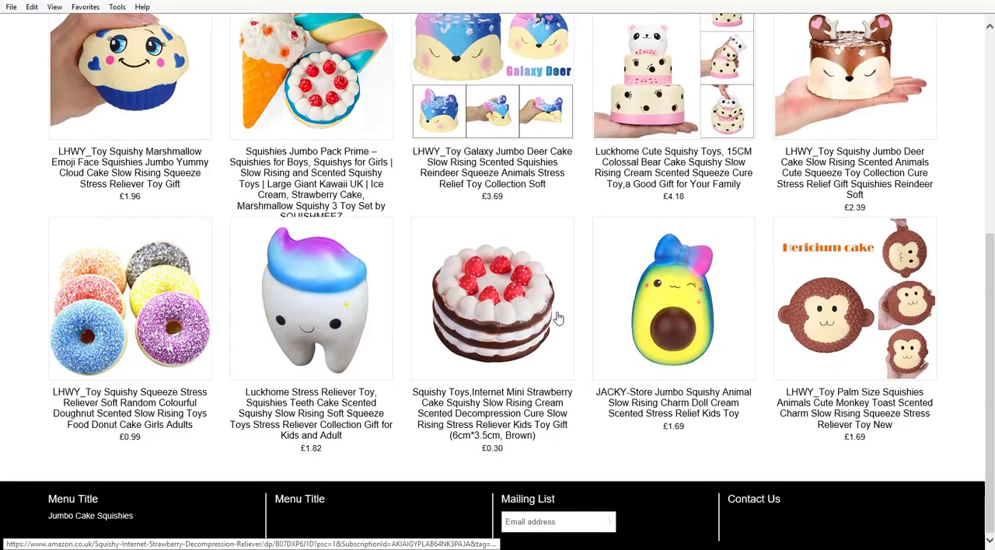
scroll(501, 497, "up", 2)
scroll(501, 498, "down", 2)
View the Mini Strawberry Cake squishy's Amazon listing, close it and return to the store's home page.
left_click(493, 334)
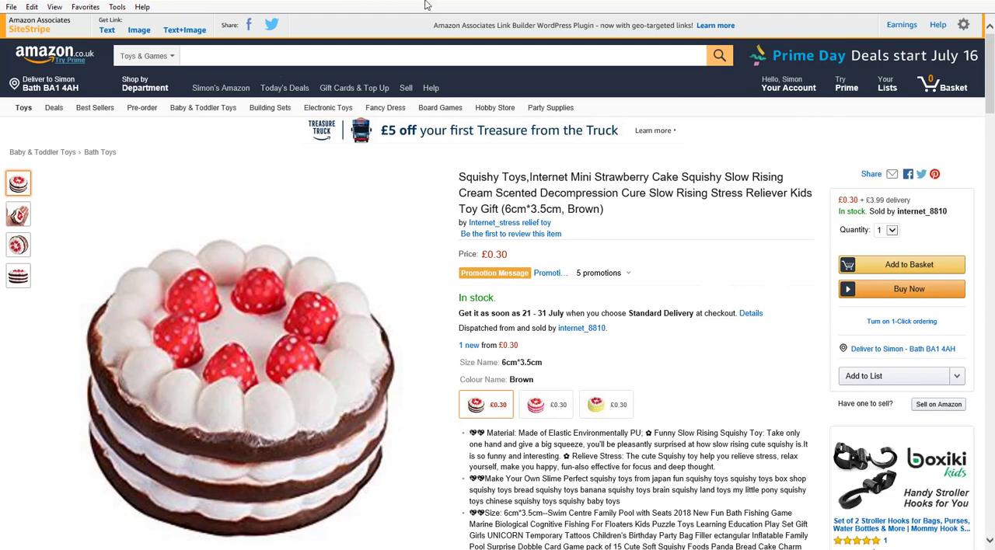
left_click(469, 1)
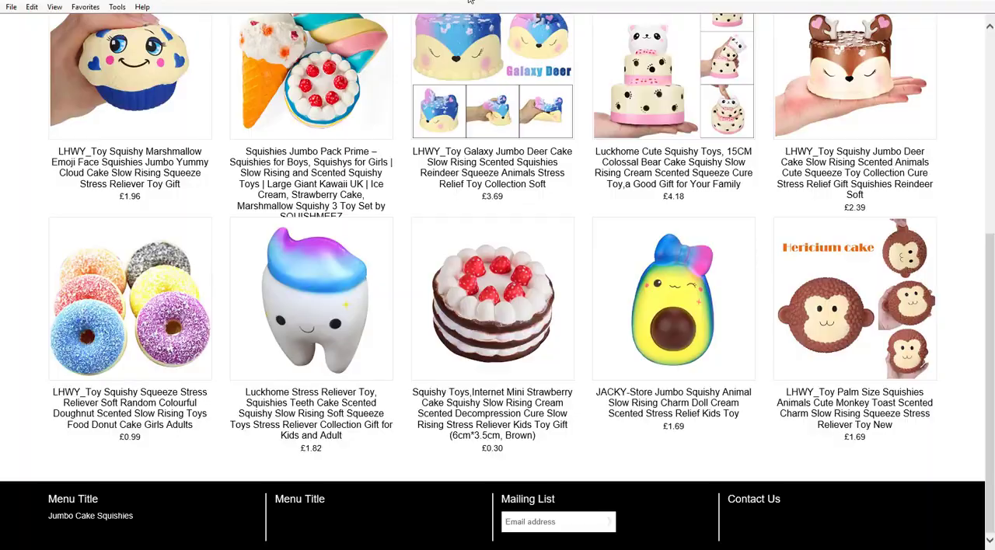
scroll(433, 346, "up", 5)
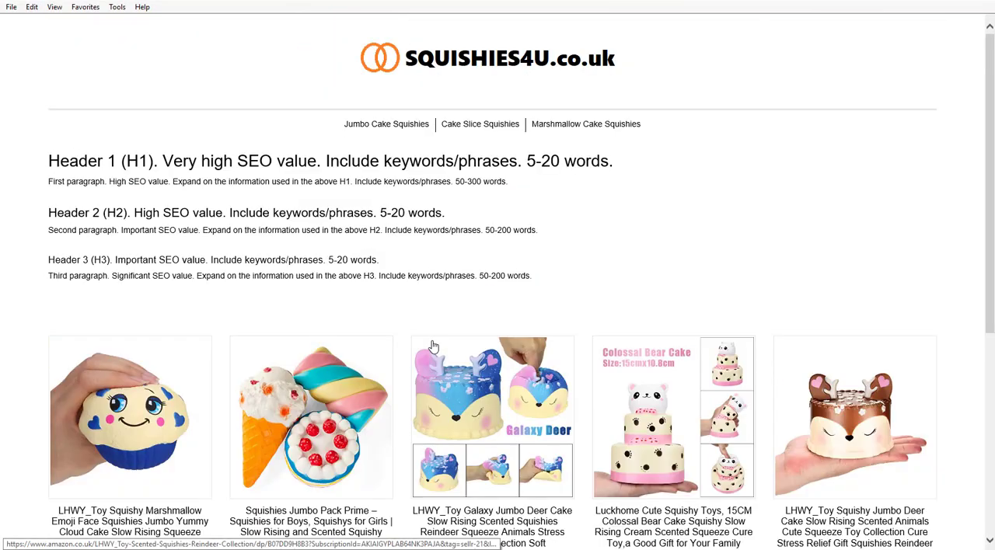
left_click(499, 62)
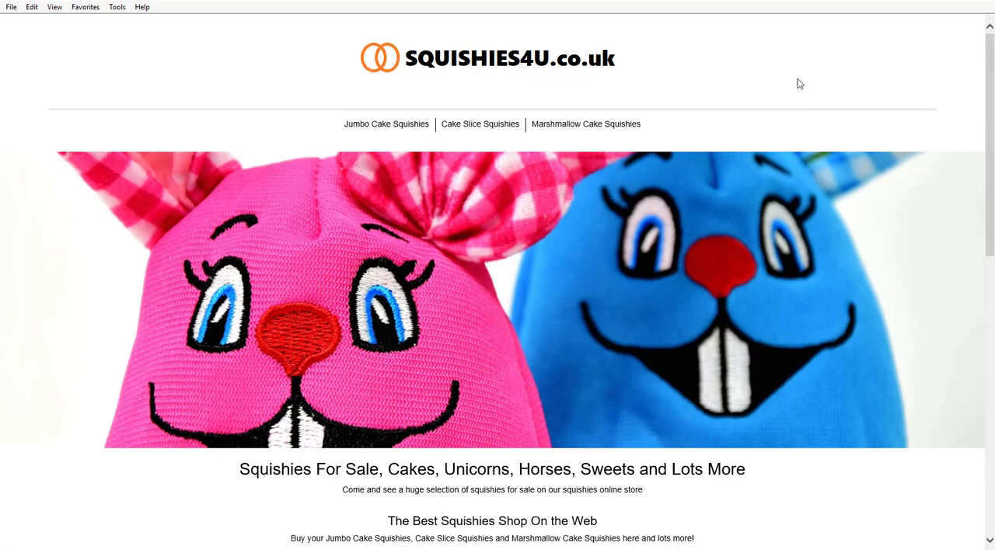
Take the store preview out of full-screen size and narrow the browser window to phone width to check the responsive layout.
left_click(941, 1)
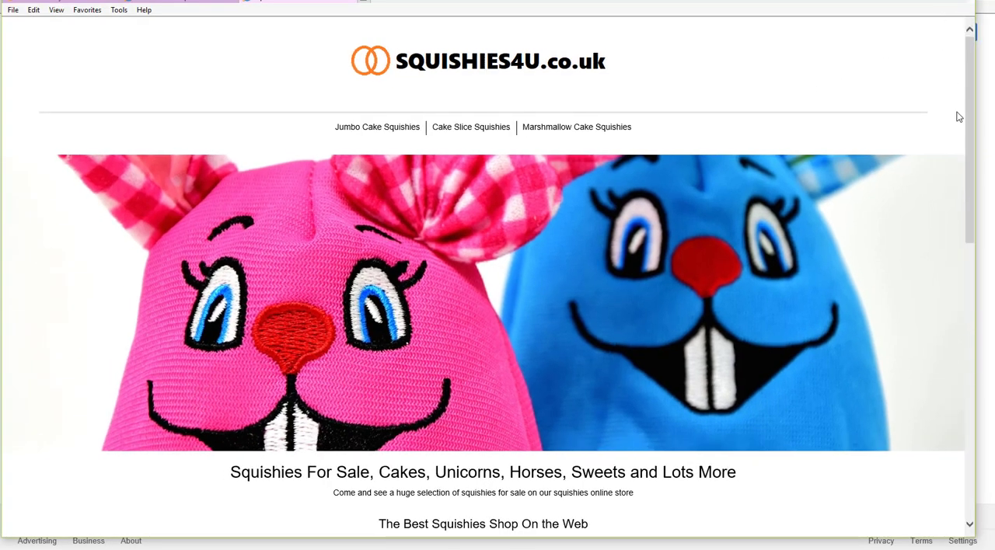
left_click_drag(955, 152, 458, 179)
left_click_drag(397, 1, 674, 1)
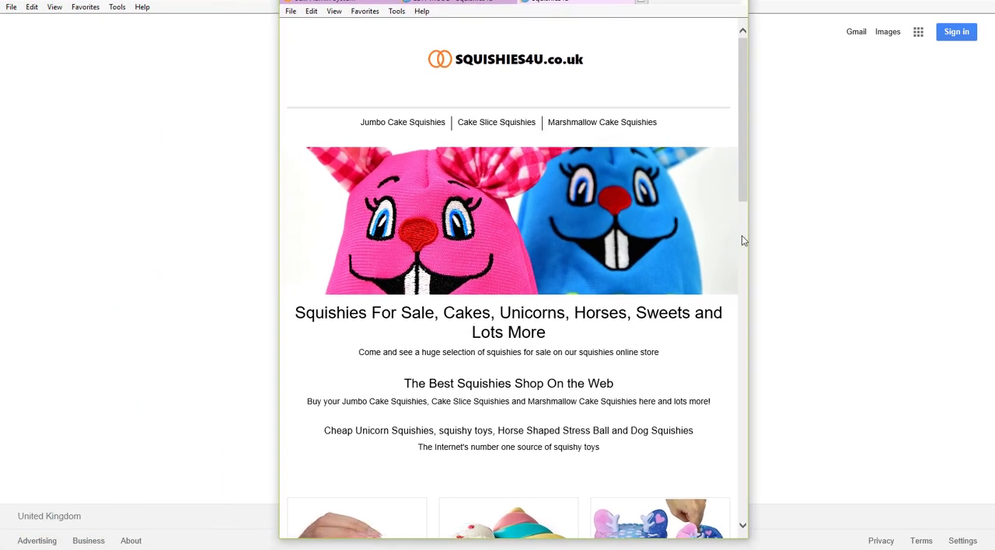
mouse_move(749, 238)
left_mouse_down()
mouse_move(474, 245)
mouse_move(495, 253)
left_mouse_up()
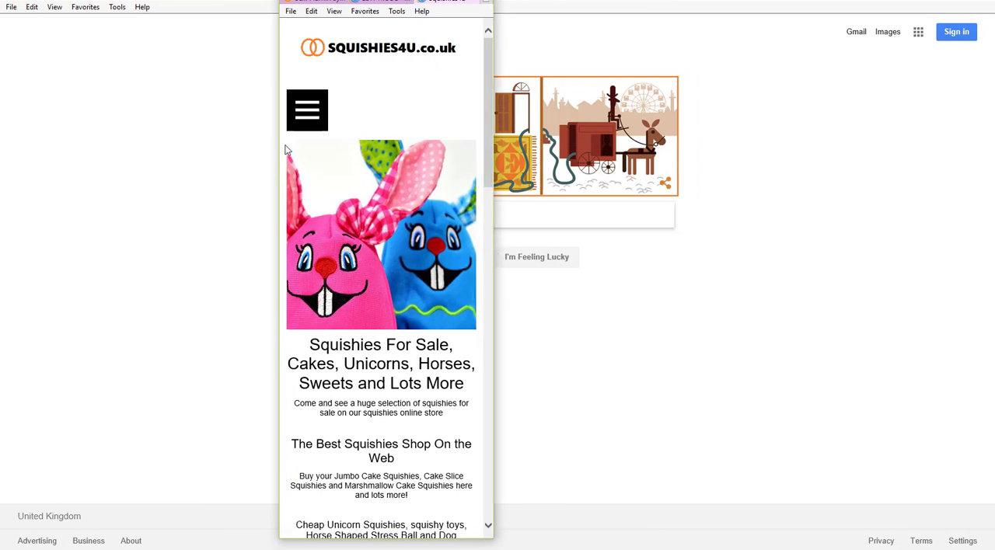
Expand the store's mobile navigation and look through the products in the narrow layout, then restore the full-width view.
left_click(308, 113)
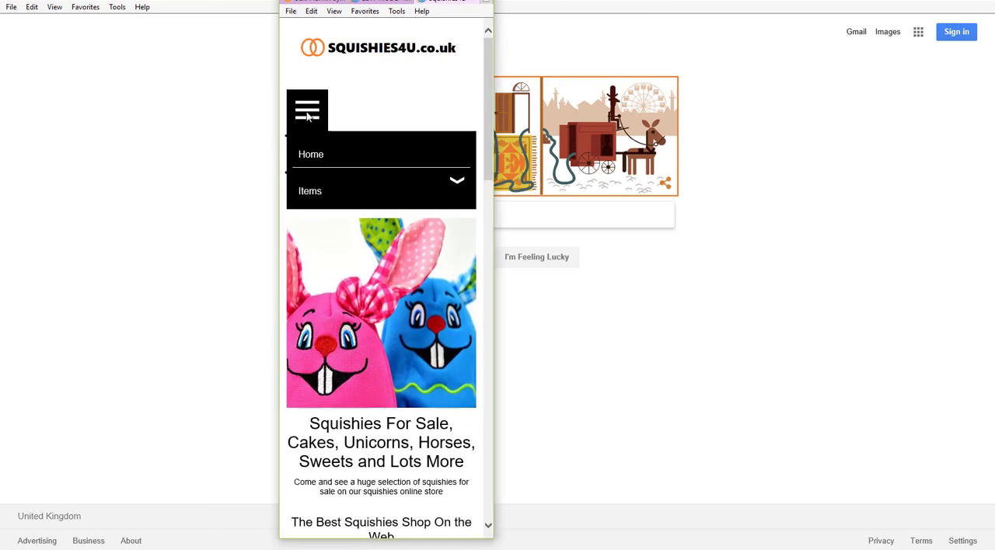
scroll(396, 231, "down", 10)
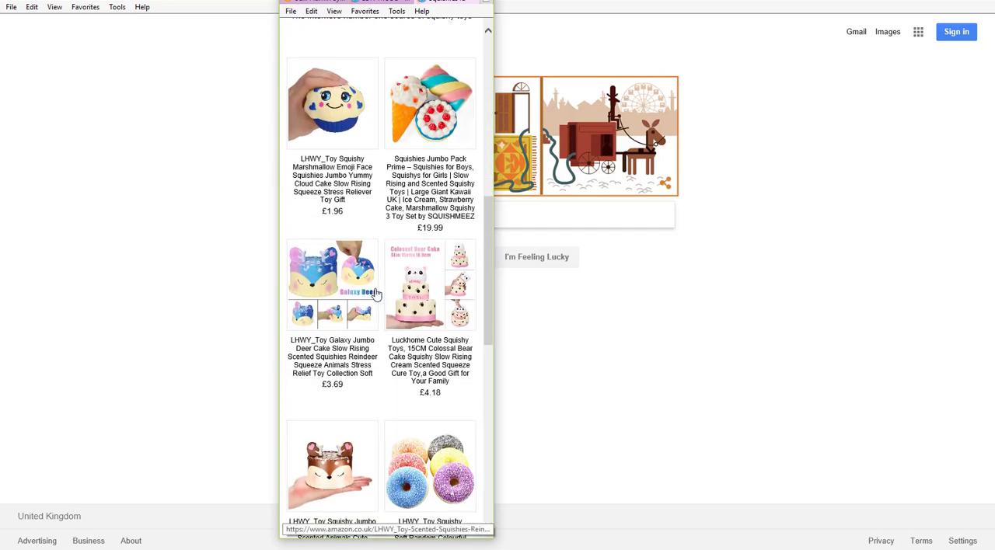
scroll(362, 274, "down", 4)
scroll(363, 274, "down", 3)
scroll(373, 288, "up", 12)
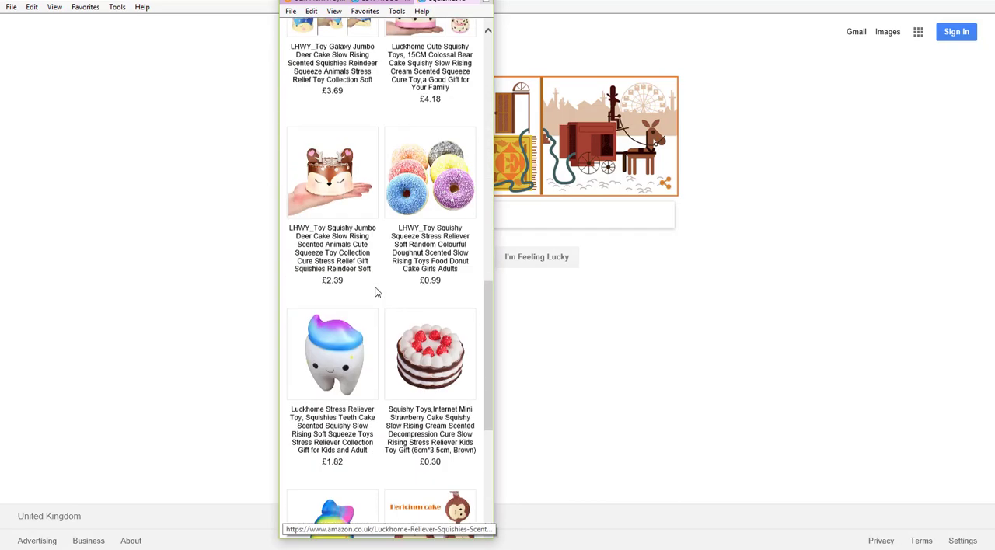
scroll(346, 268, "up", 2)
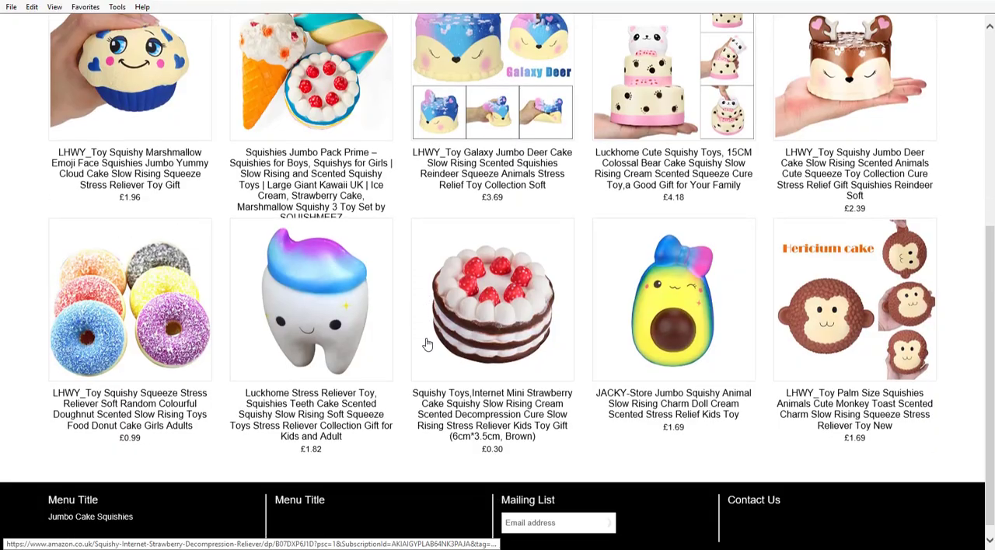
scroll(428, 344, "up", 10)
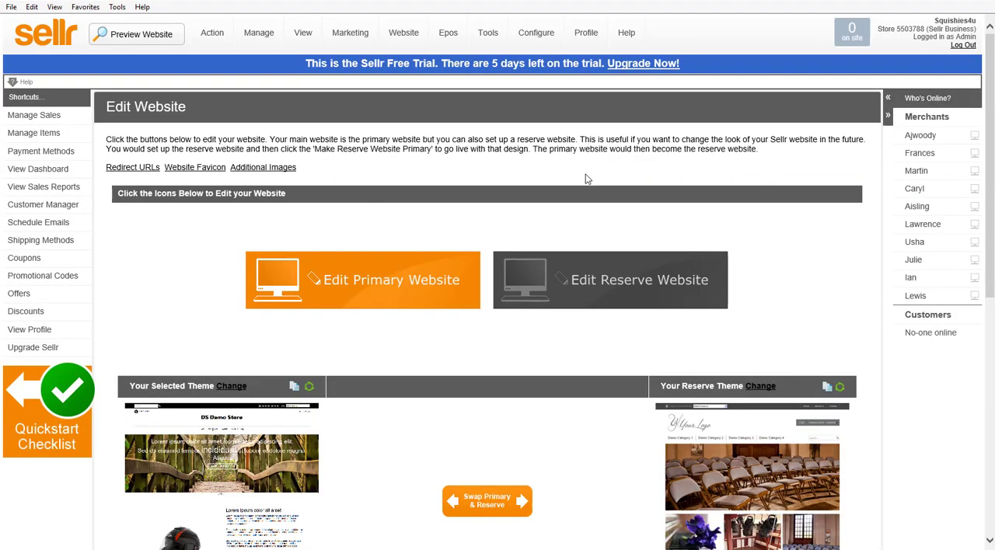
left_click(403, 32)
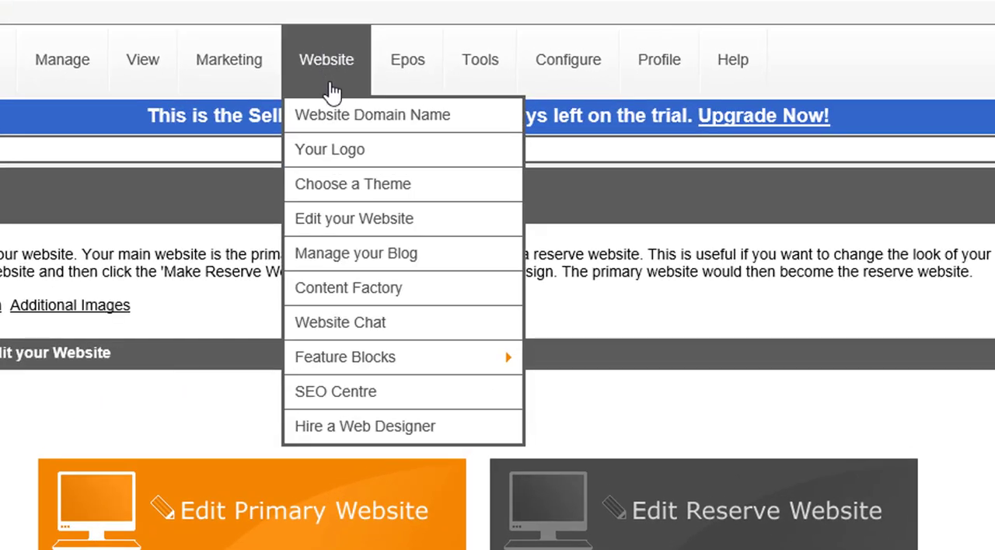
left_click(368, 127)
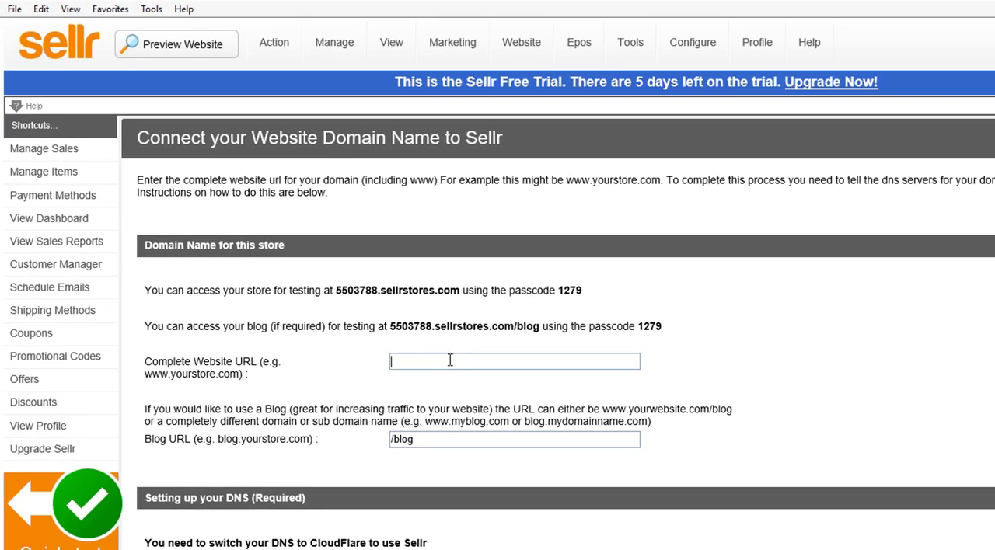
type("www.squishies4u.co.uk")
Review the CloudFlare DNS instructions for the domain, including the CNAME records and the example setup.
scroll(638, 453, "down", 5)
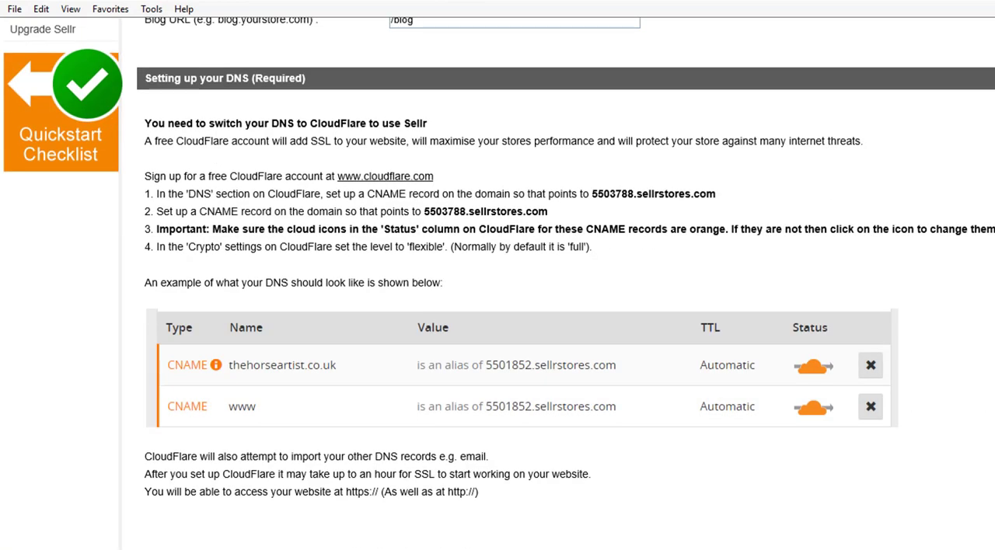
scroll(647, 371, "up", 5)
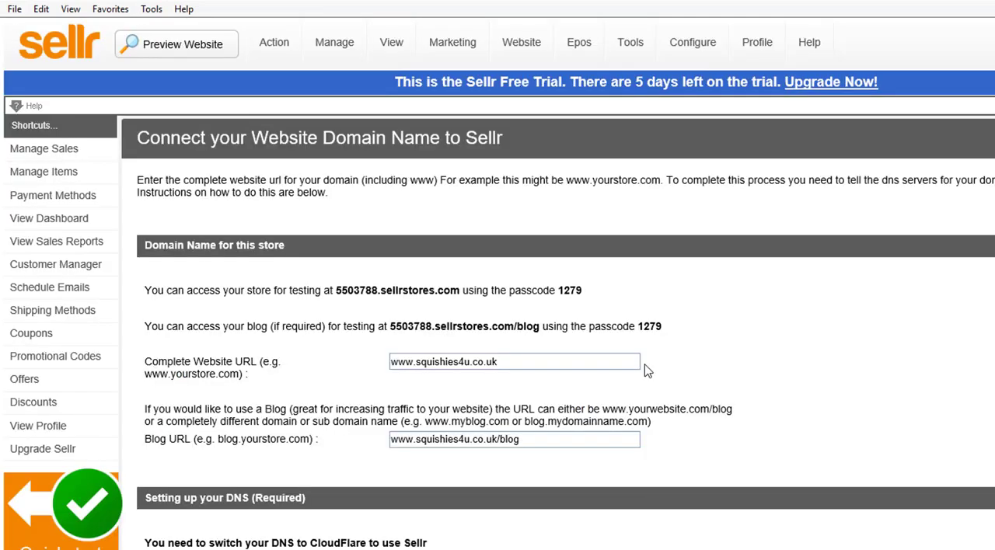
scroll(647, 372, "down", 5)
scroll(337, 366, "up", 3)
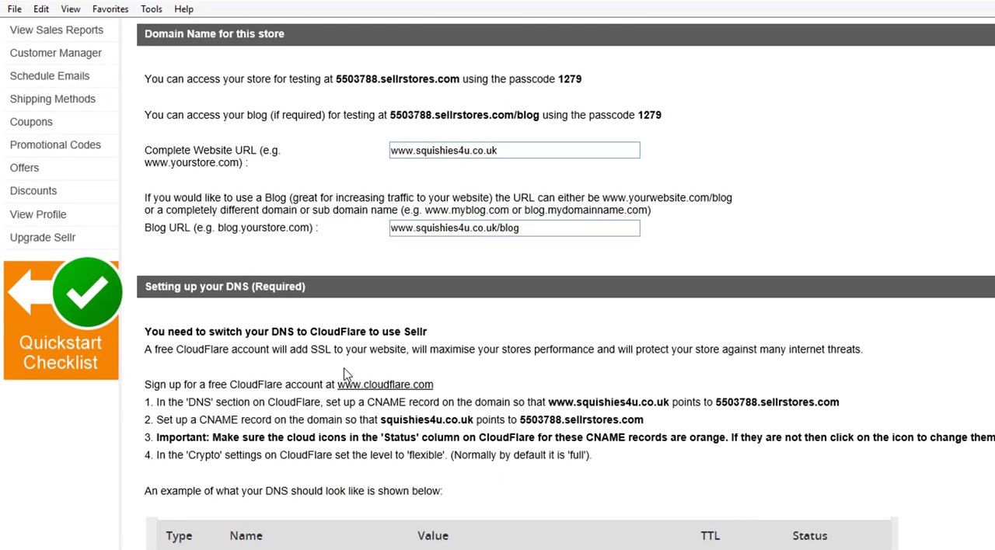
scroll(480, 370, "down", 1)
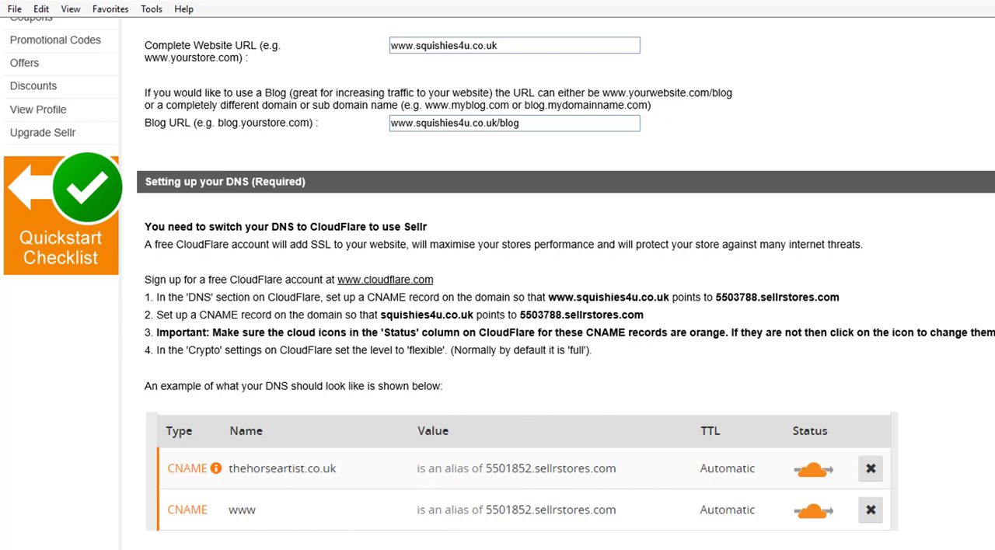
scroll(560, 480, "up", 5)
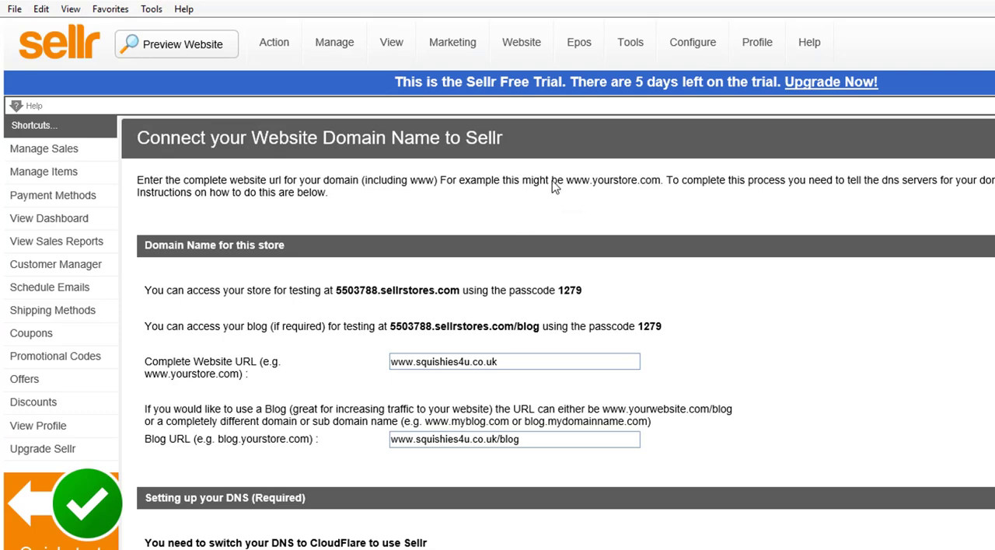
Go back to the store preview, open its home page from the logo and look over the banner, text and products.
mouse_move(334, 27)
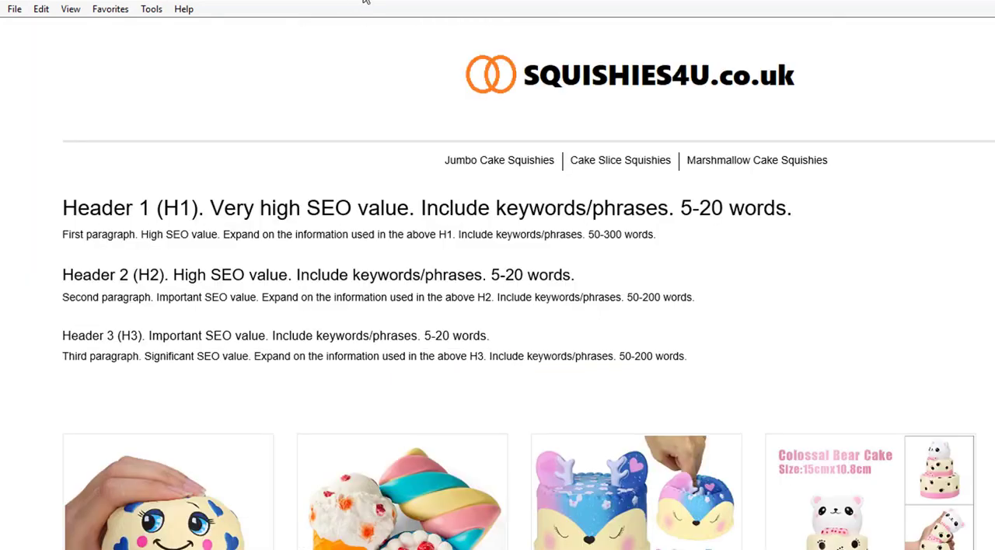
left_click(567, 82)
scroll(626, 209, "down", 10)
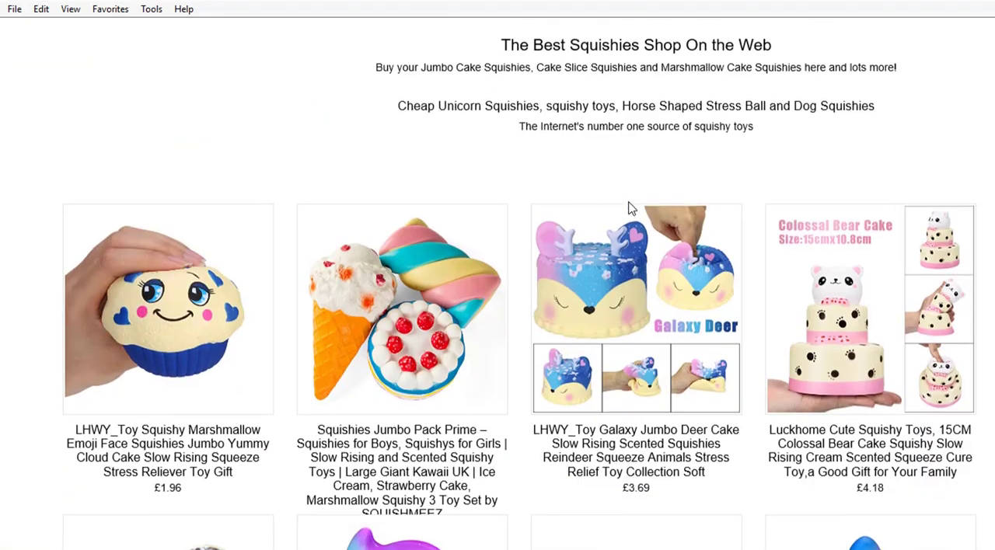
scroll(624, 247, "up", 10)
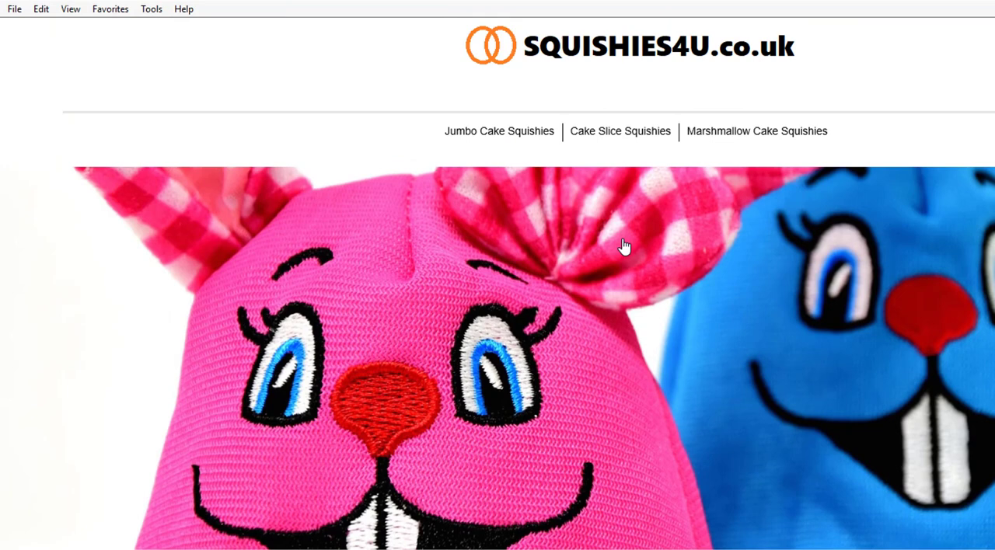
scroll(624, 247, "up", 1)
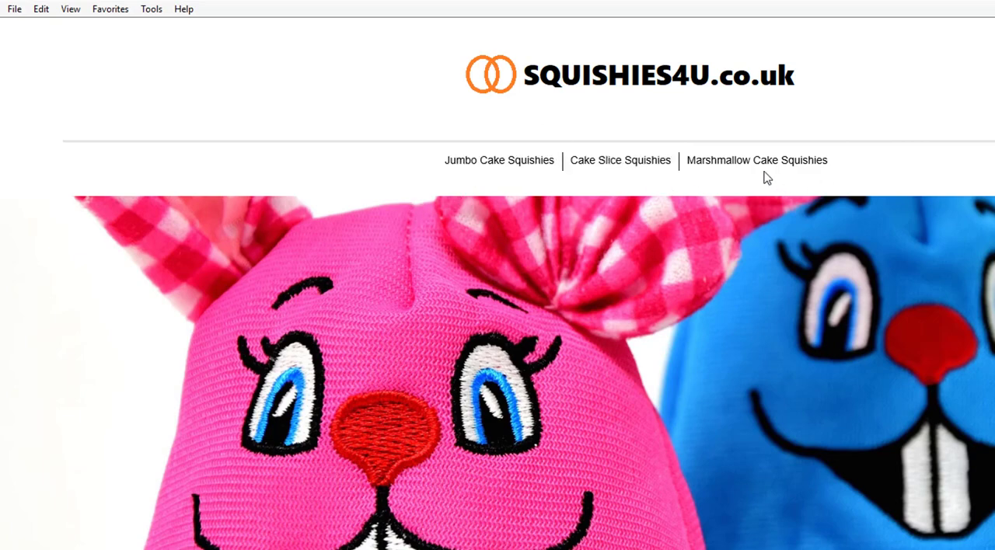
scroll(595, 526, "down", 3)
scroll(398, 238, "up", 3)
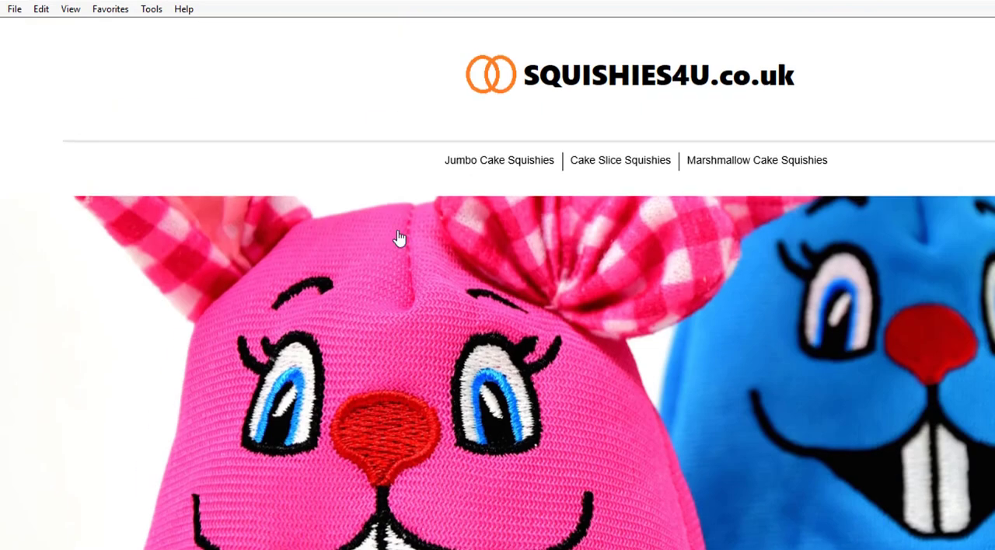